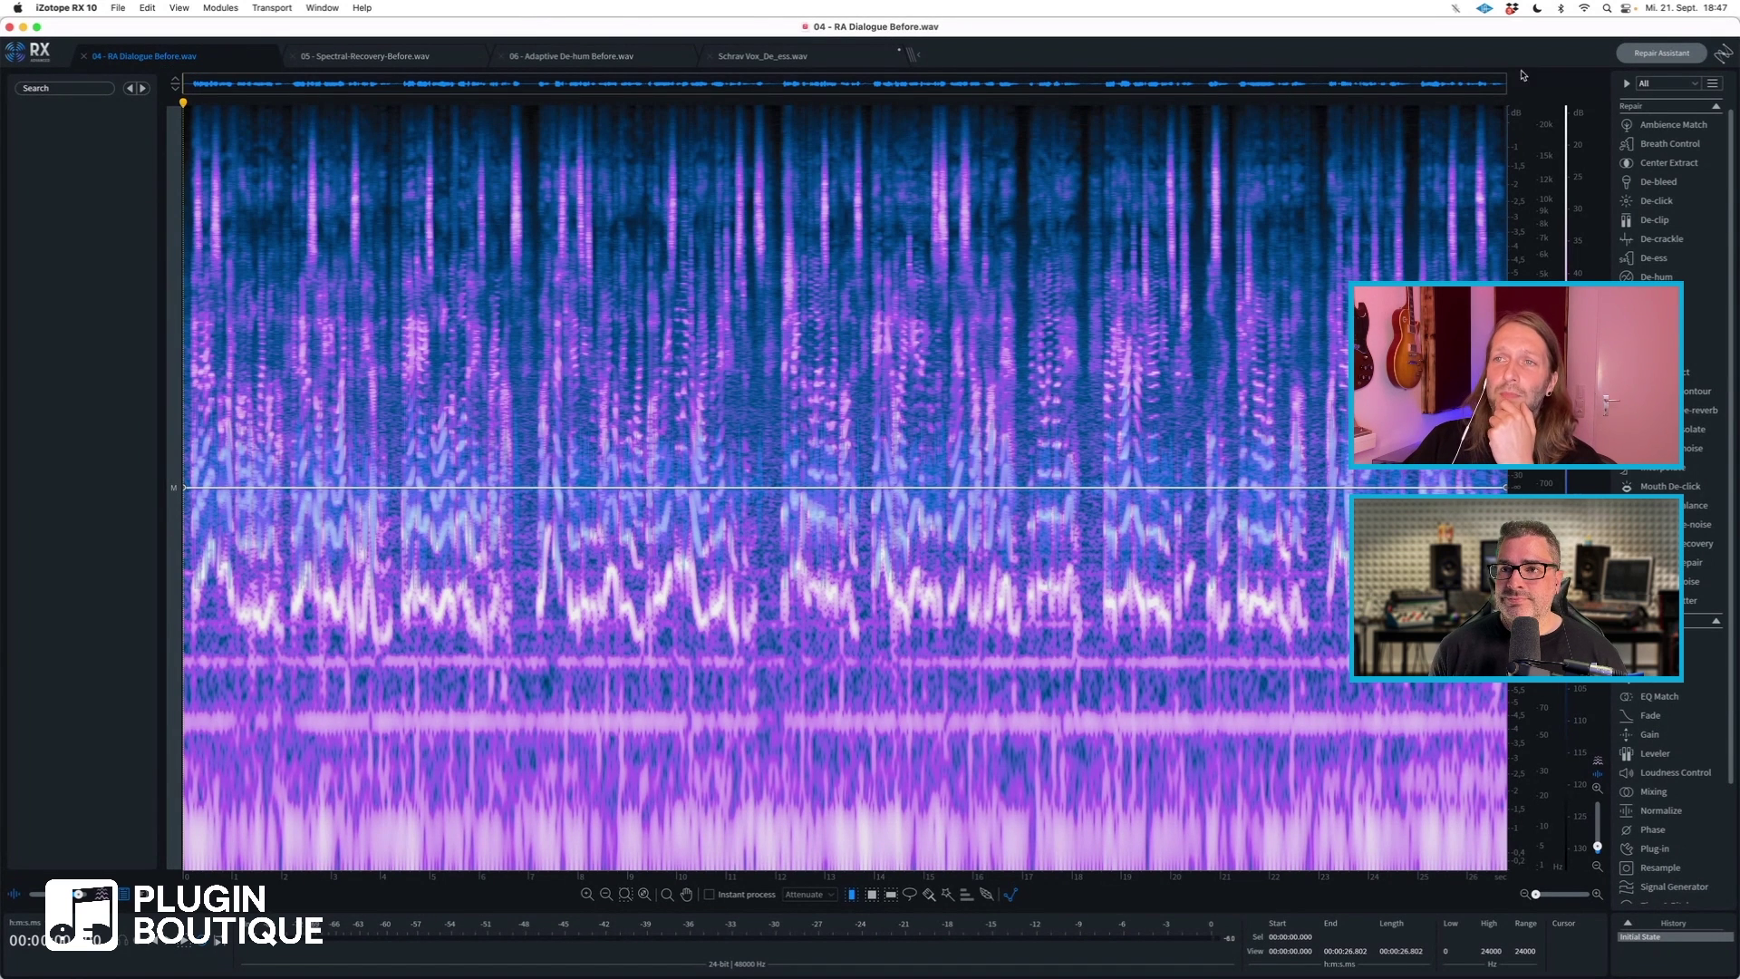
# Open the Repair Assistant over the dialogue spectrogram and move its window toward the centre
pyautogui.click(1655, 56)
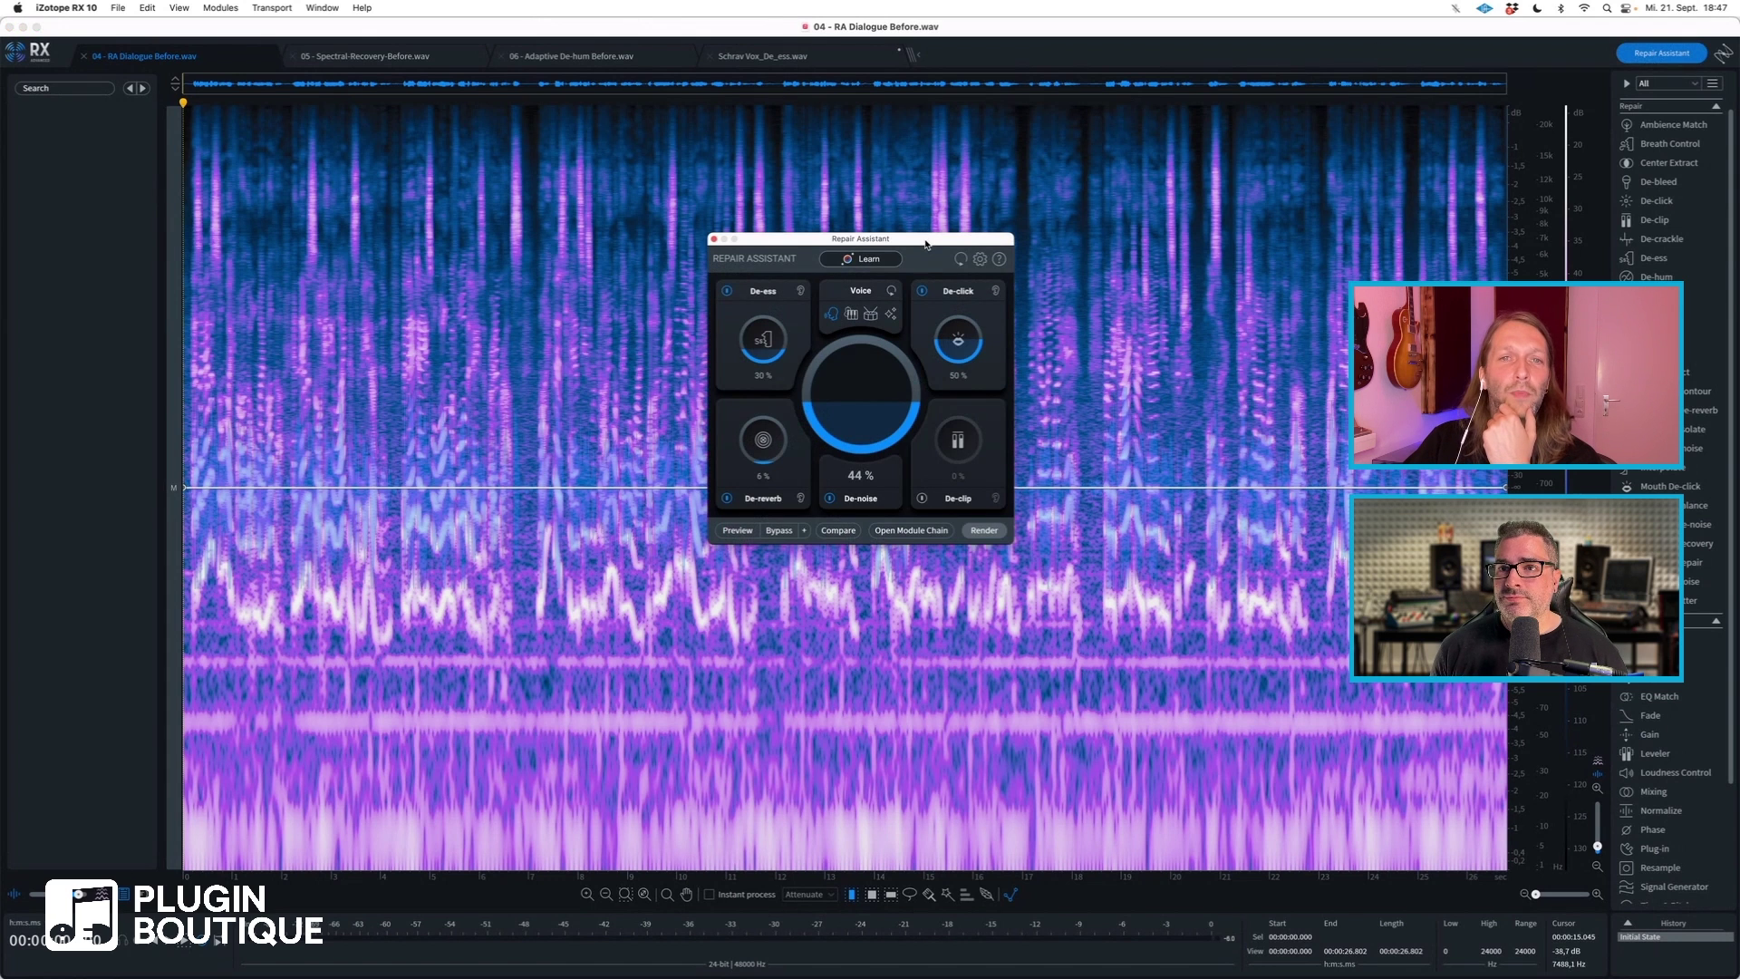
pyautogui.moveTo(926, 244); pyautogui.dragTo(797, 201)
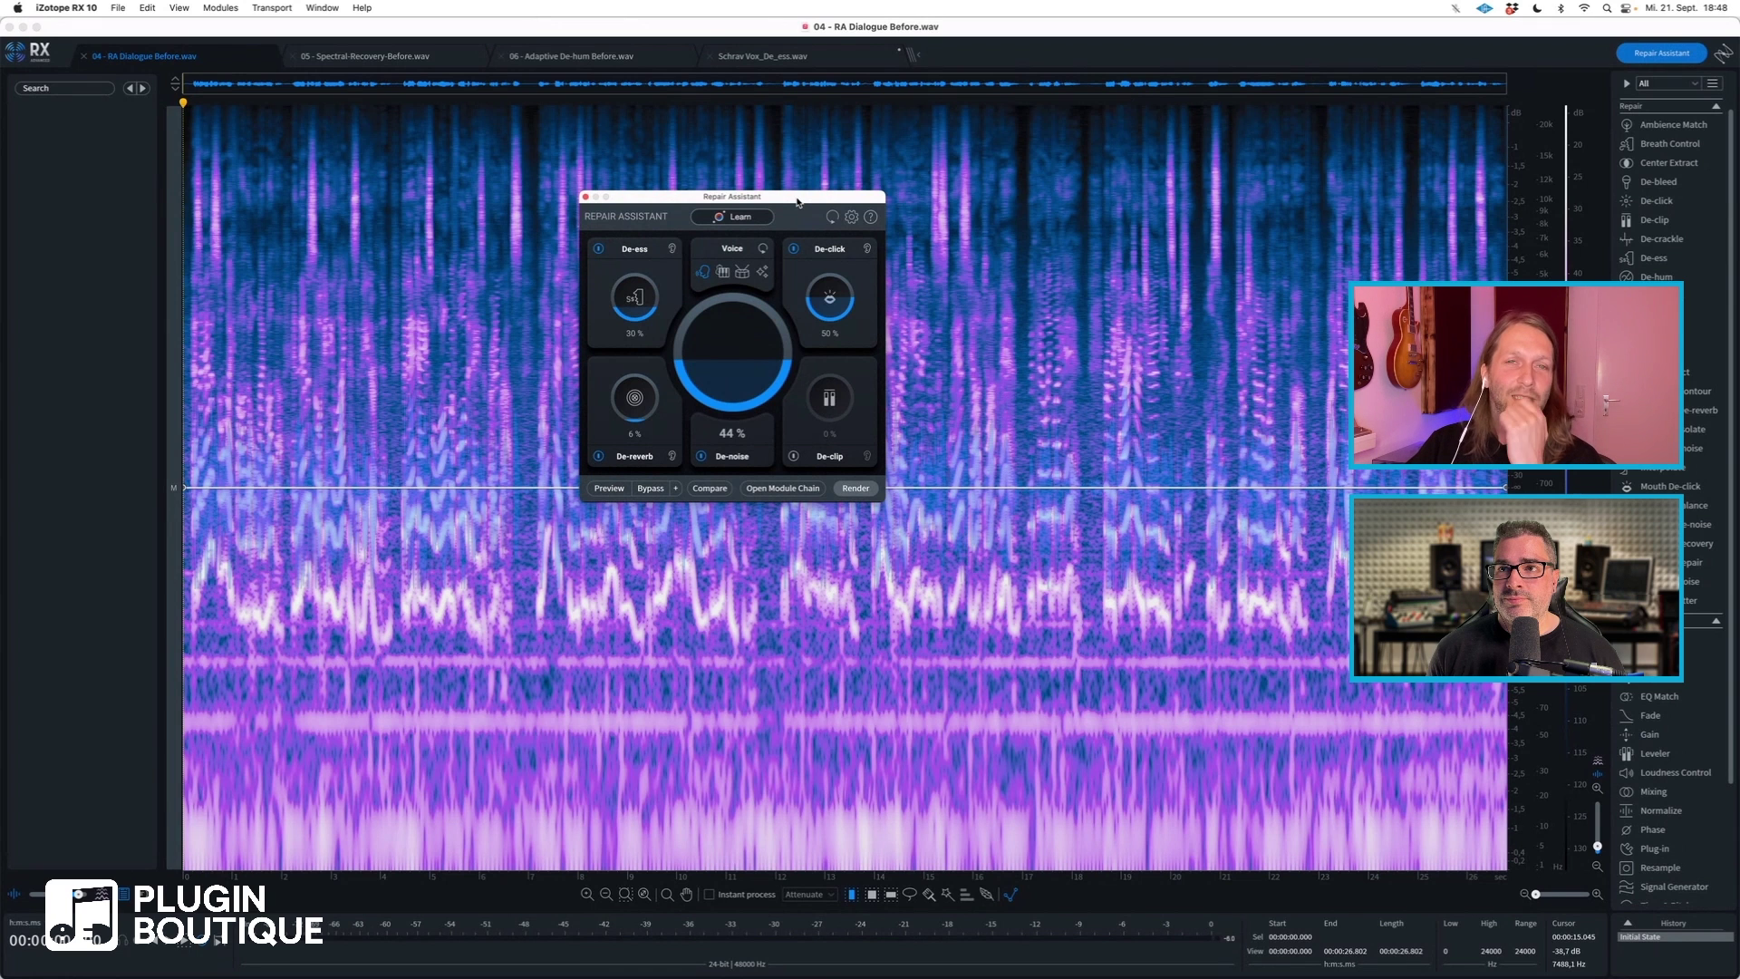
pyautogui.moveTo(797, 202); pyautogui.dragTo(785, 184)
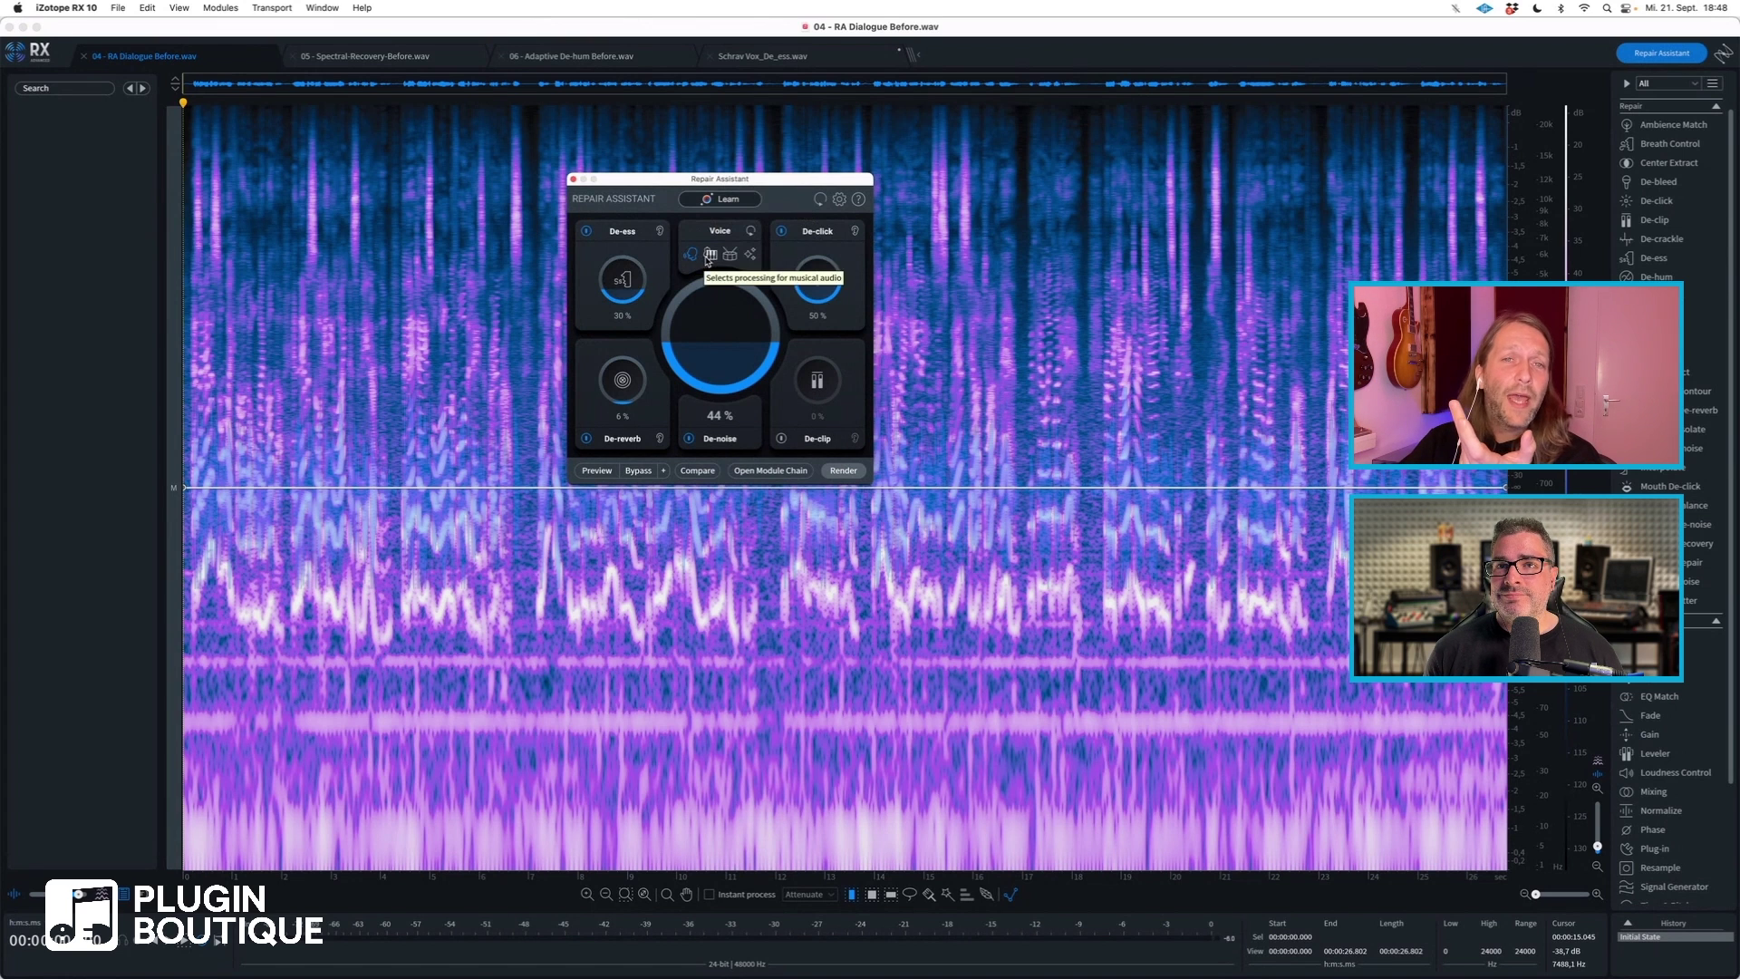
pyautogui.click(710, 255)
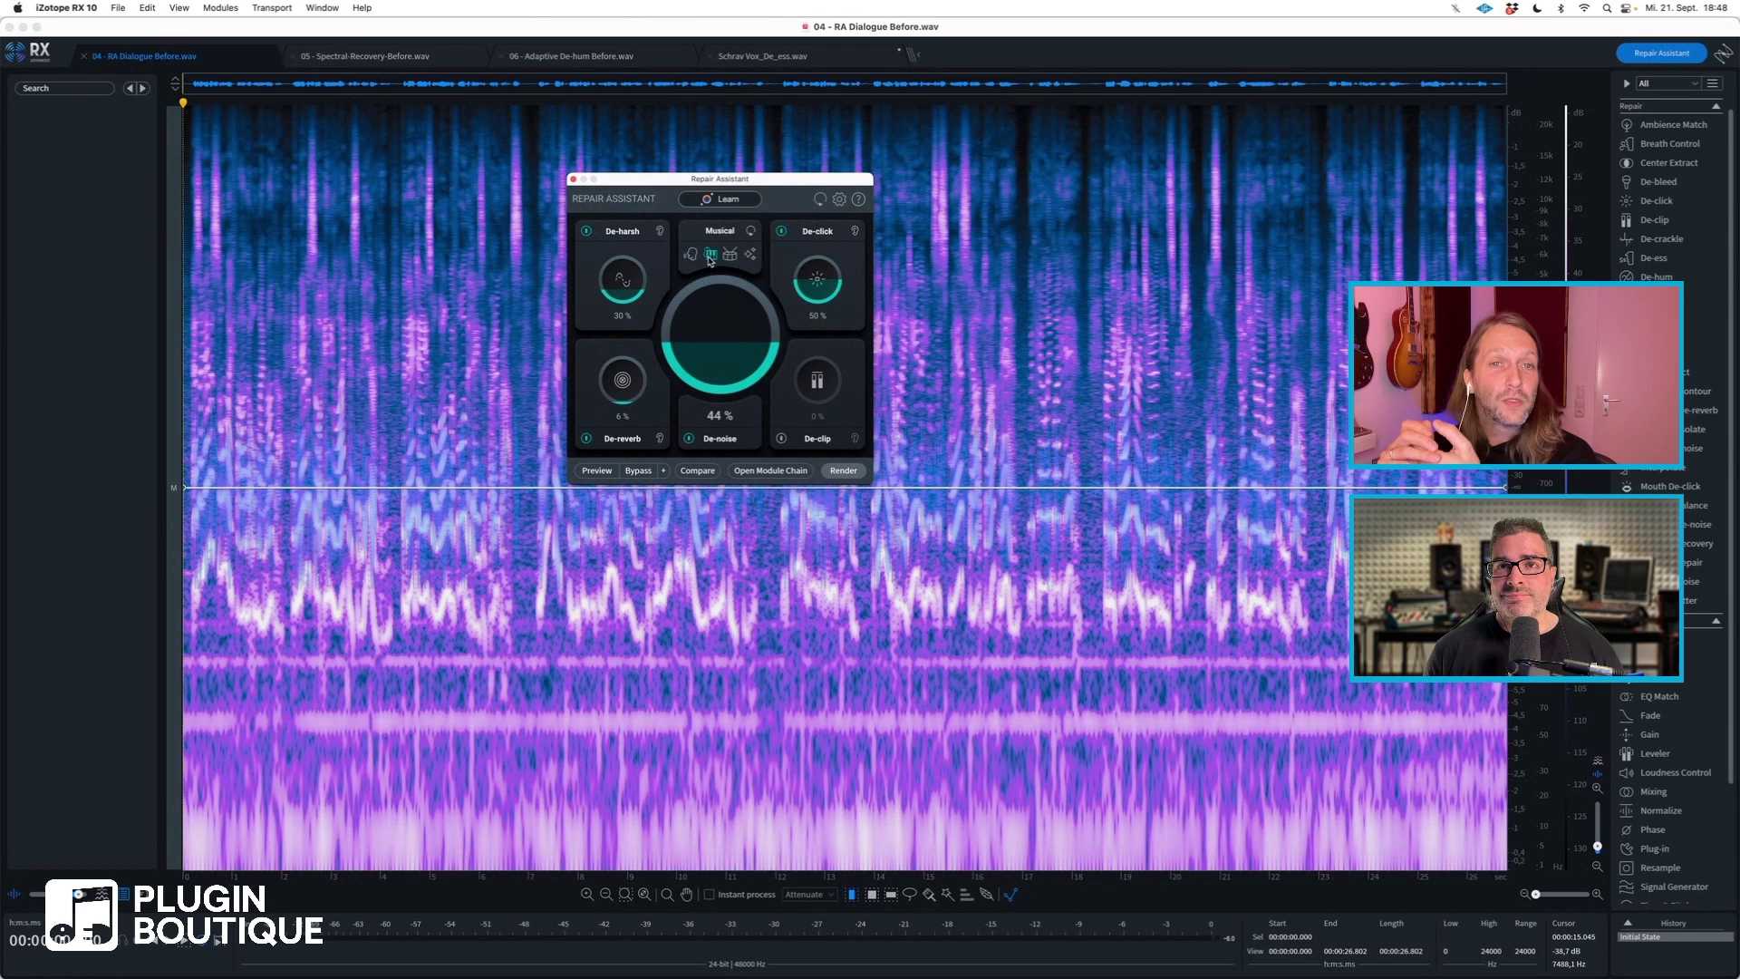
pyautogui.click(693, 256)
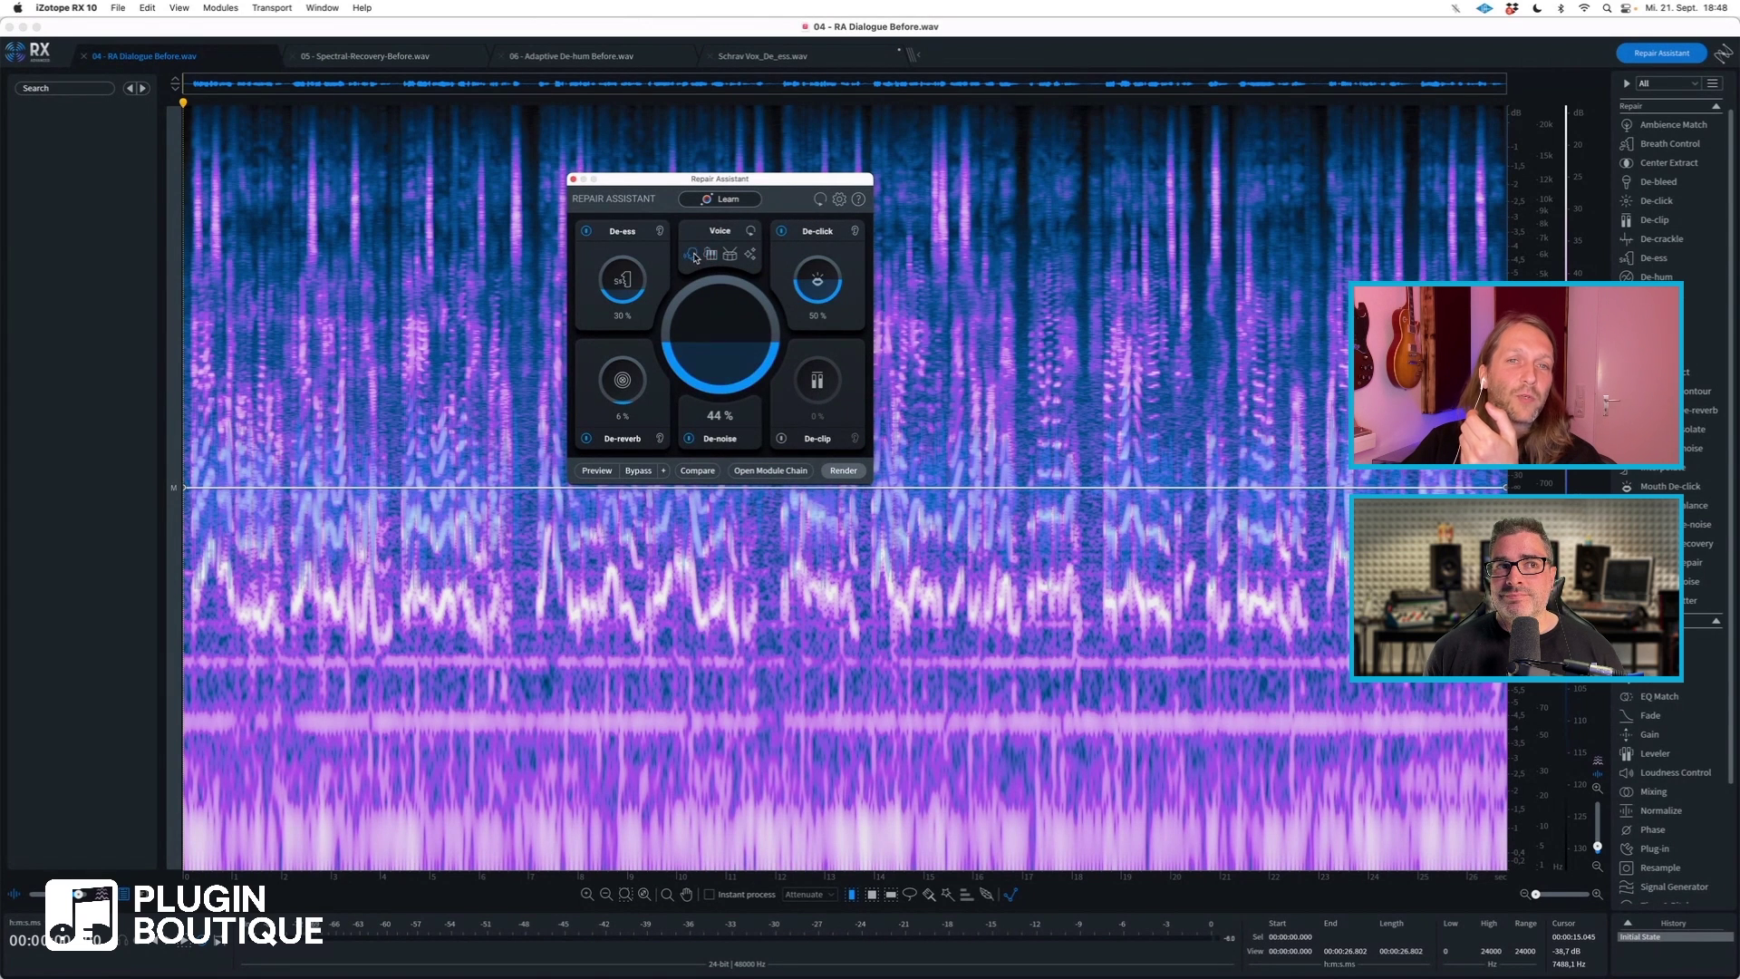
pyautogui.click(711, 255)
pyautogui.click(694, 256)
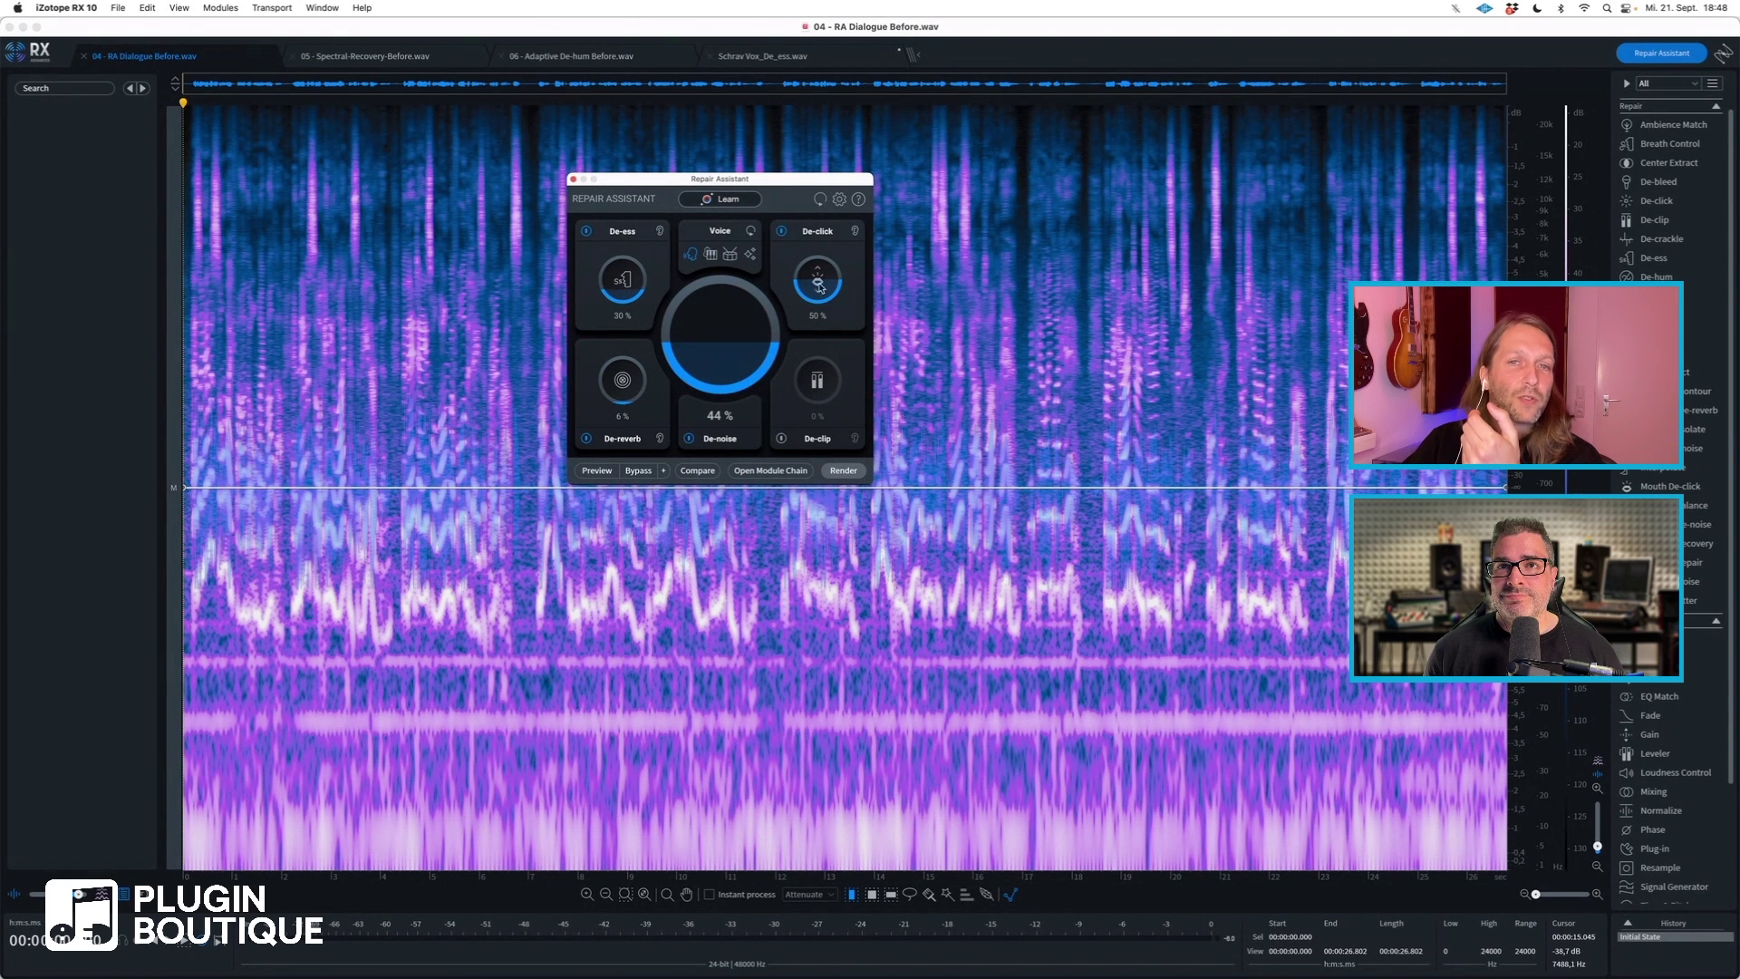
pyautogui.click(710, 256)
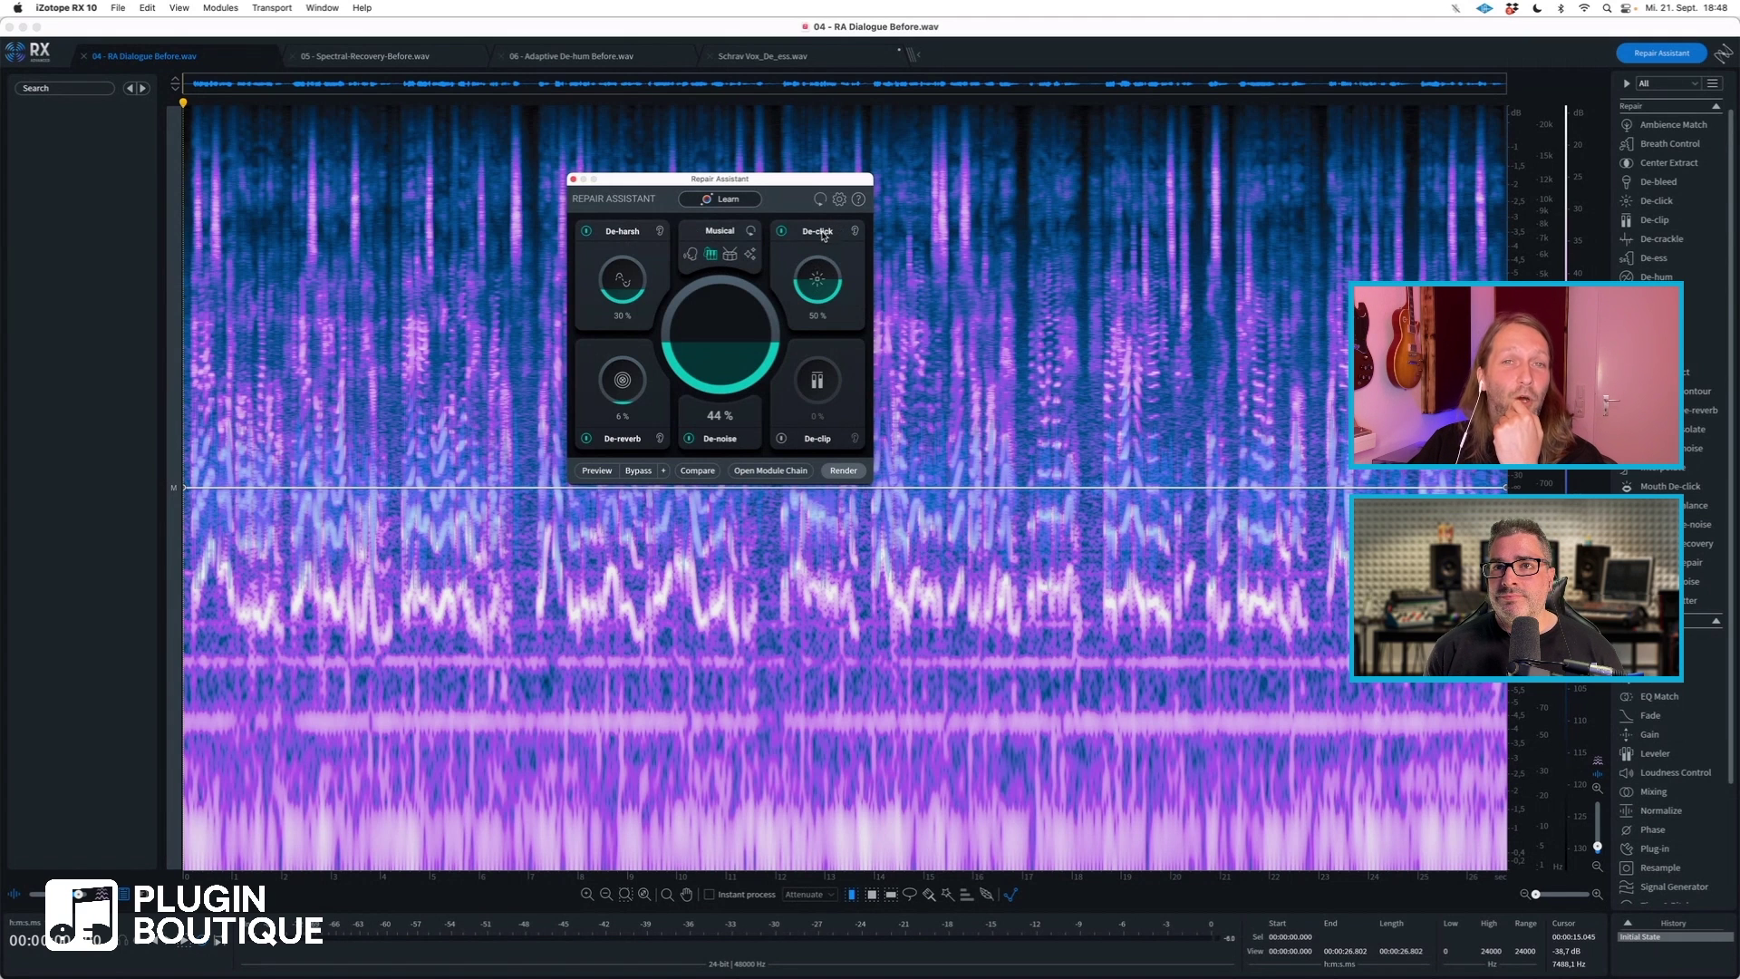
pyautogui.click(731, 256)
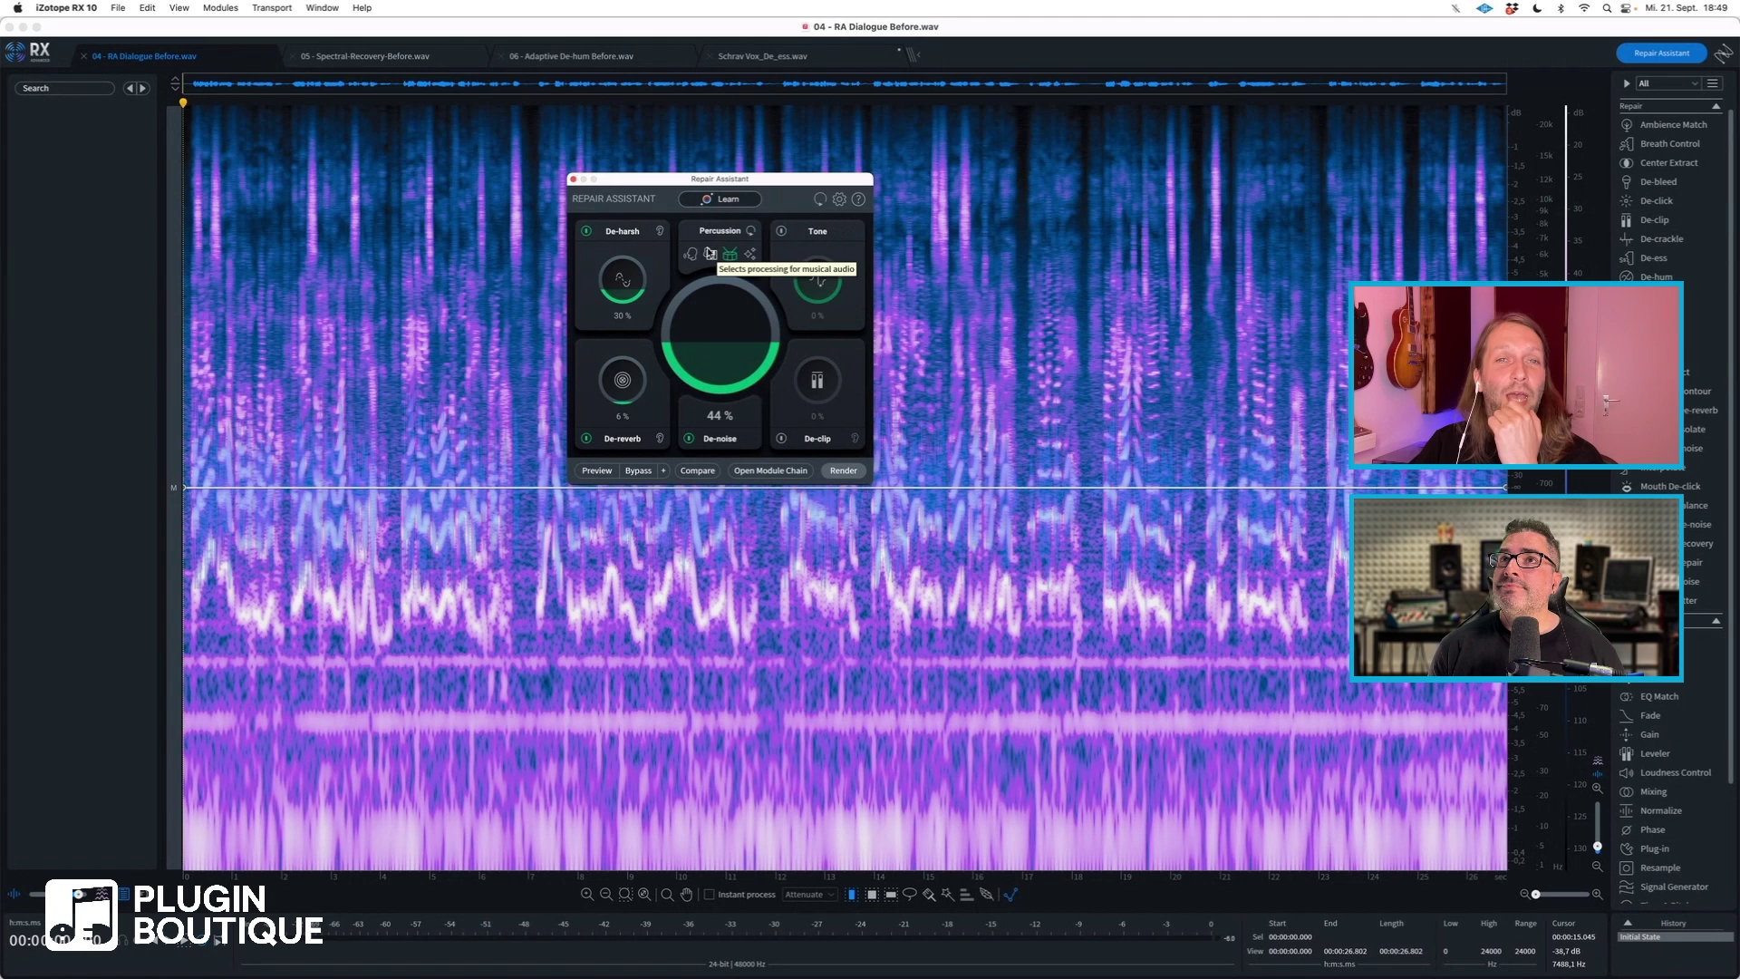
pyautogui.click(731, 255)
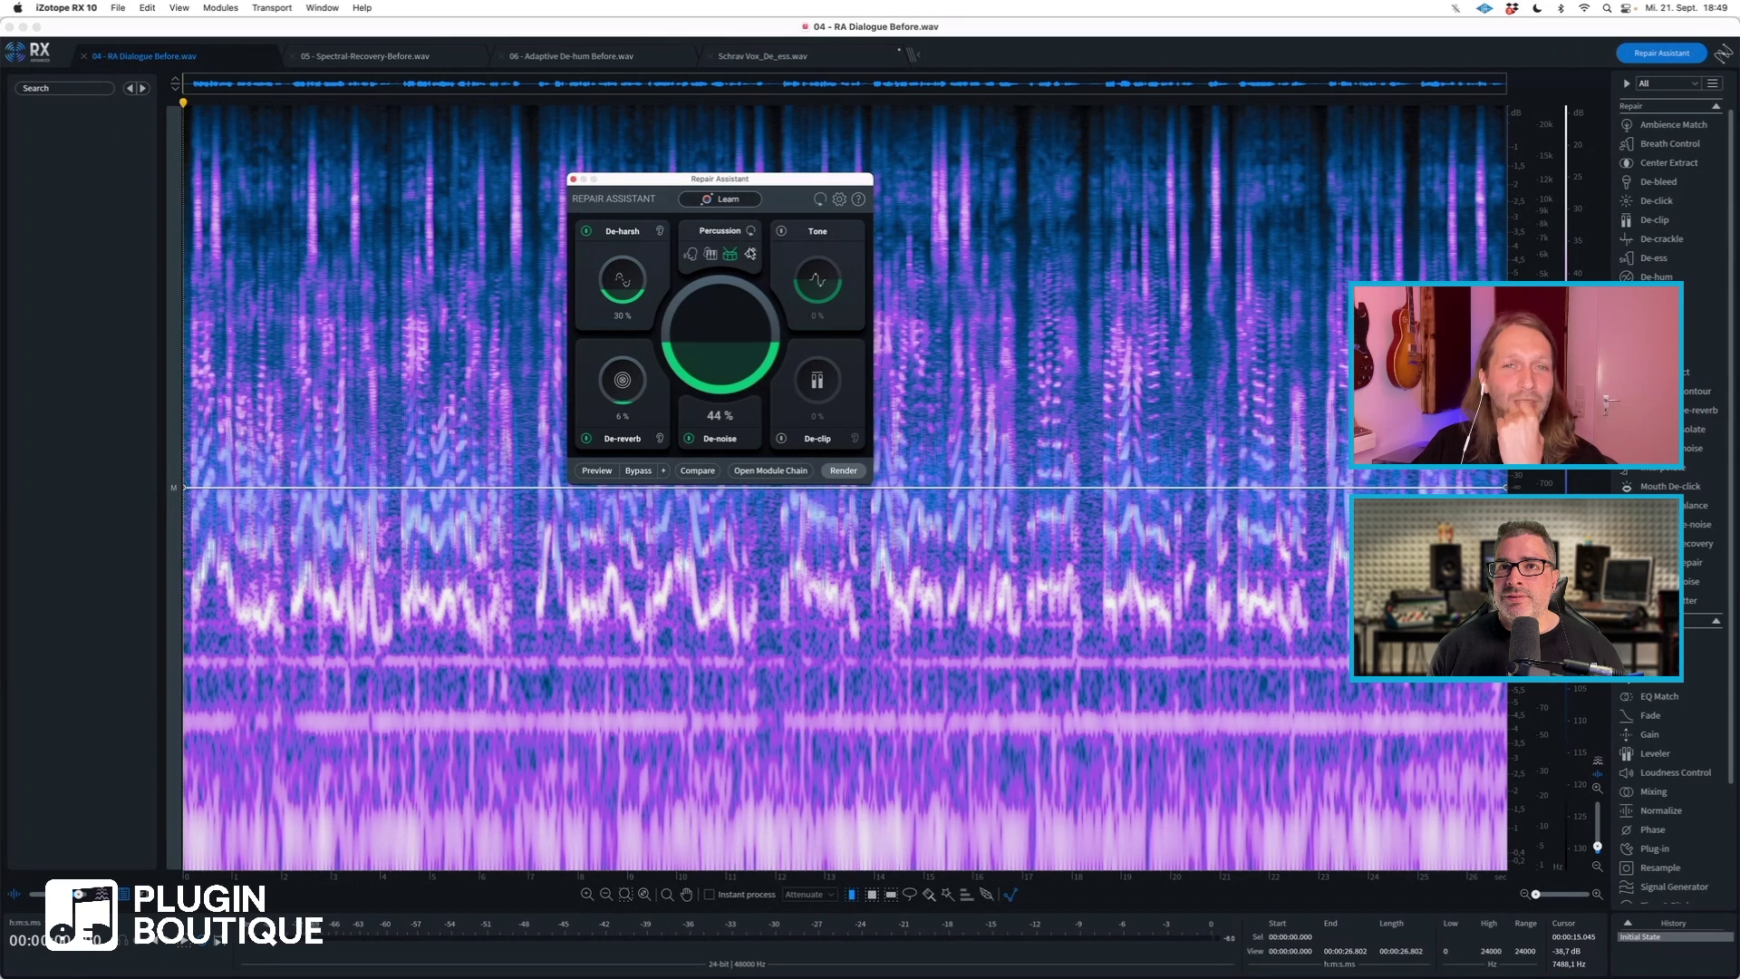
pyautogui.click(751, 255)
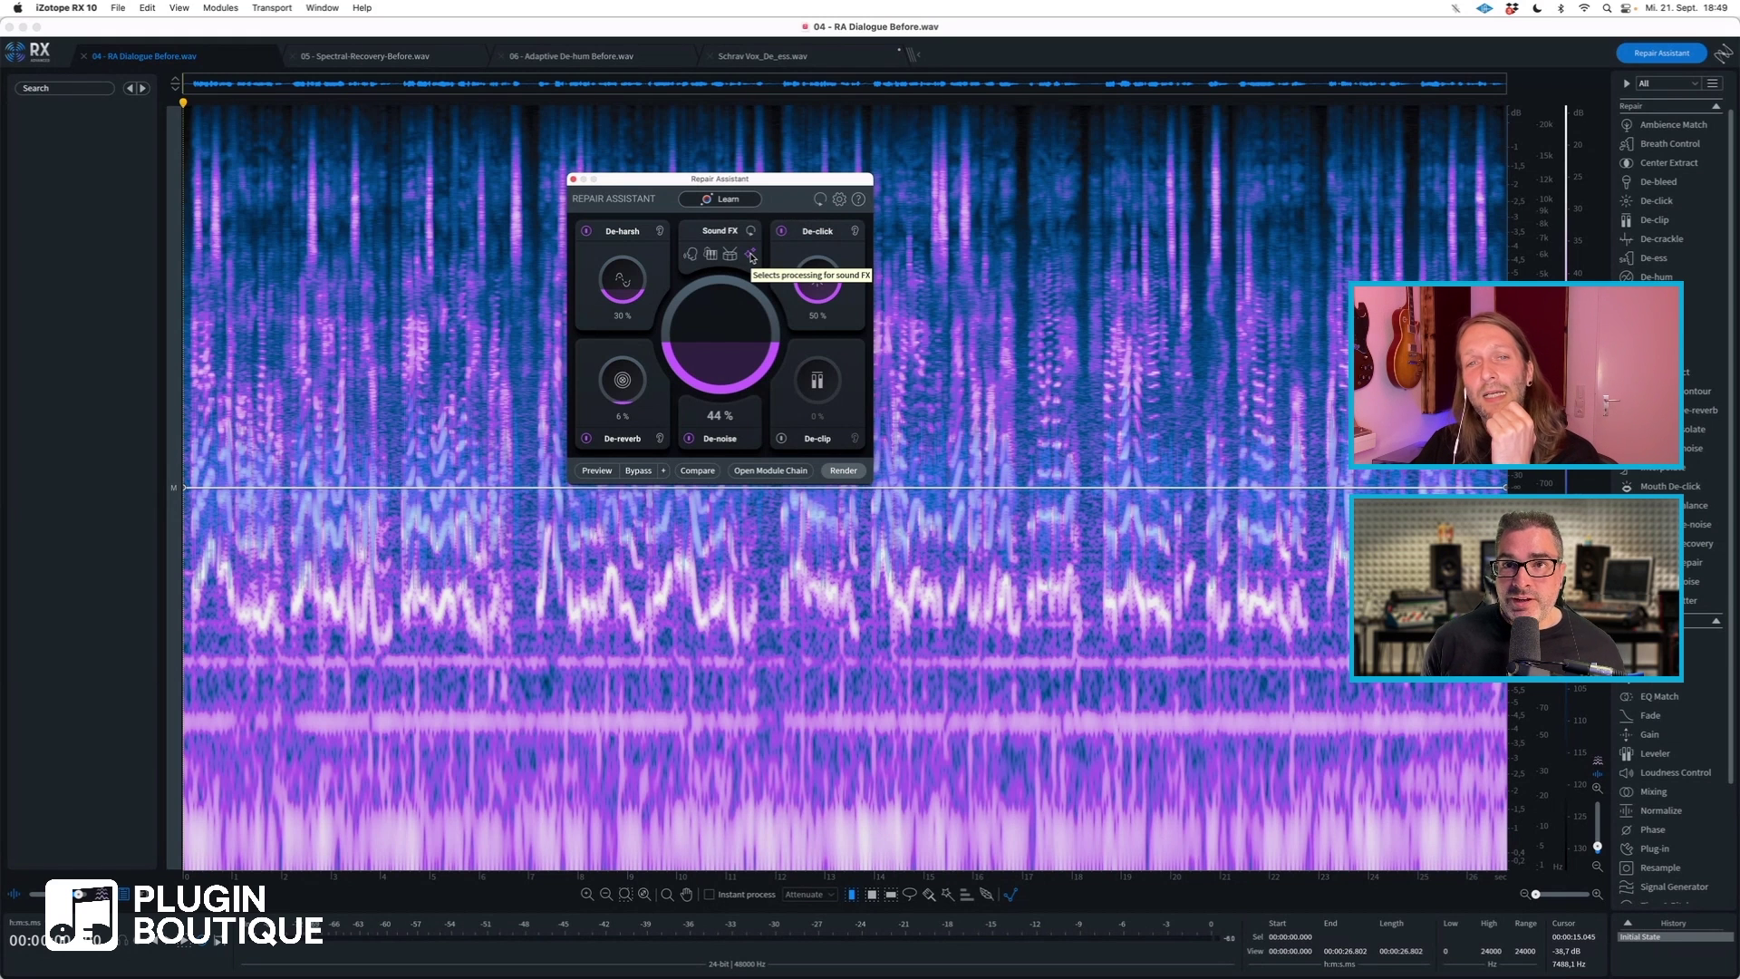
pyautogui.click(691, 256)
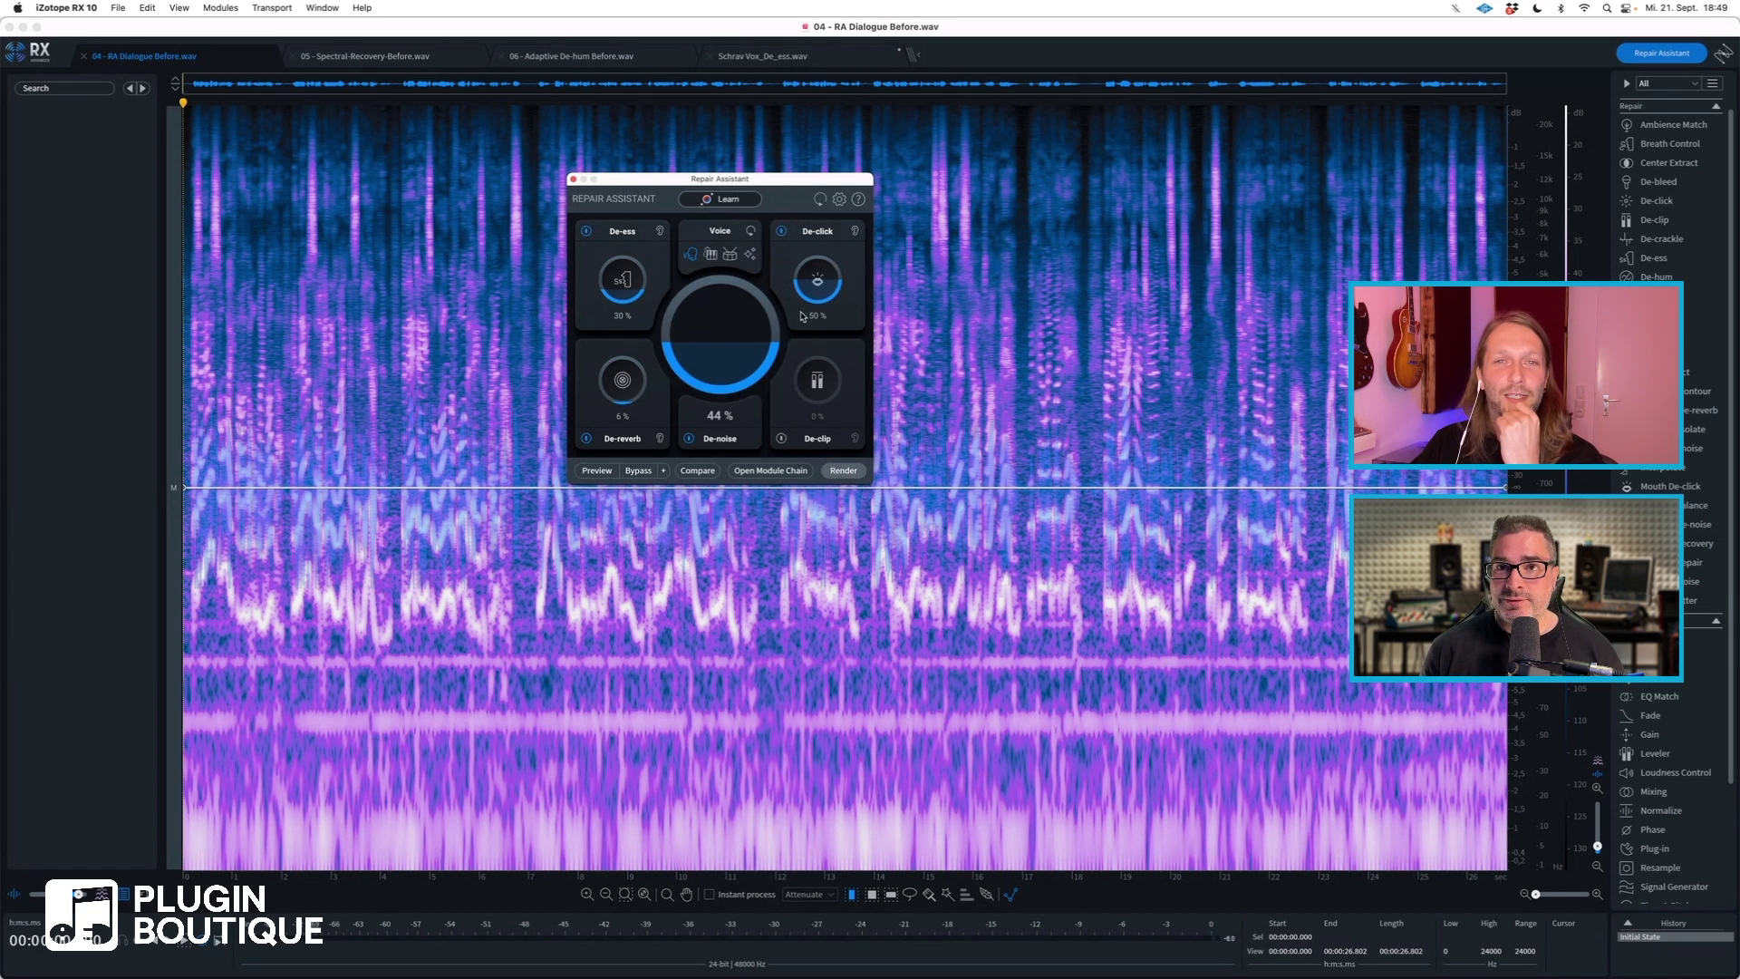
pyautogui.moveTo(778, 183); pyautogui.dragTo(662, 127)
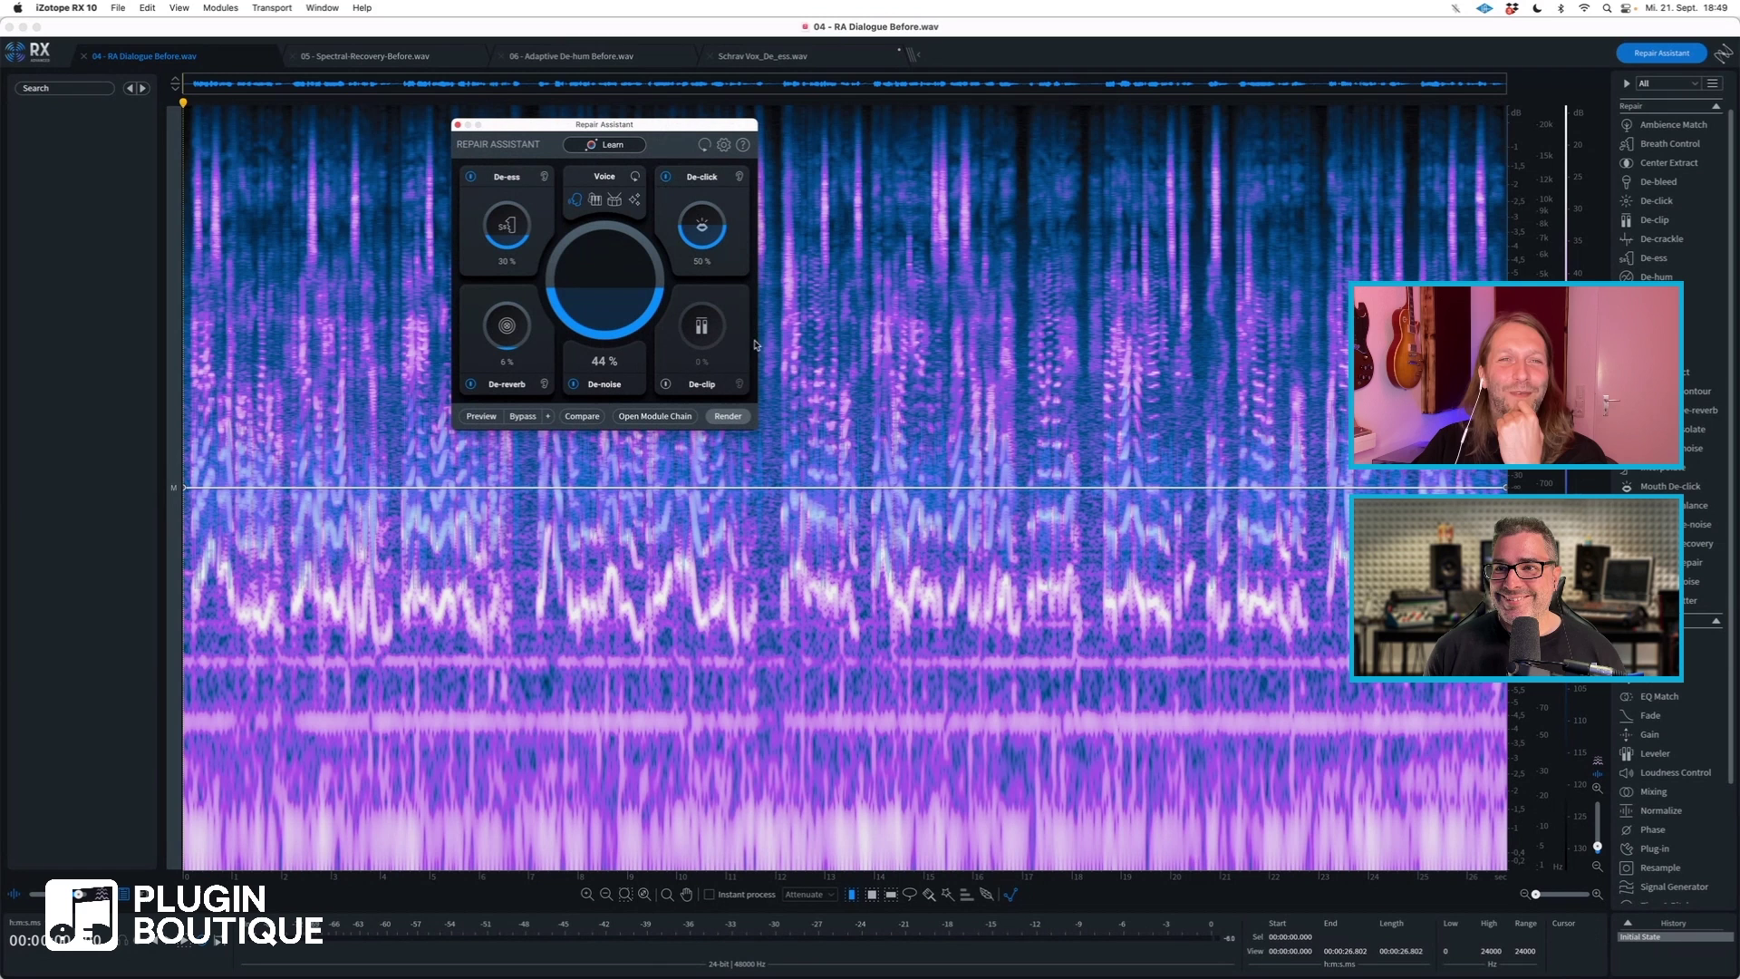
pyautogui.moveTo(699, 129); pyautogui.dragTo(715, 143)
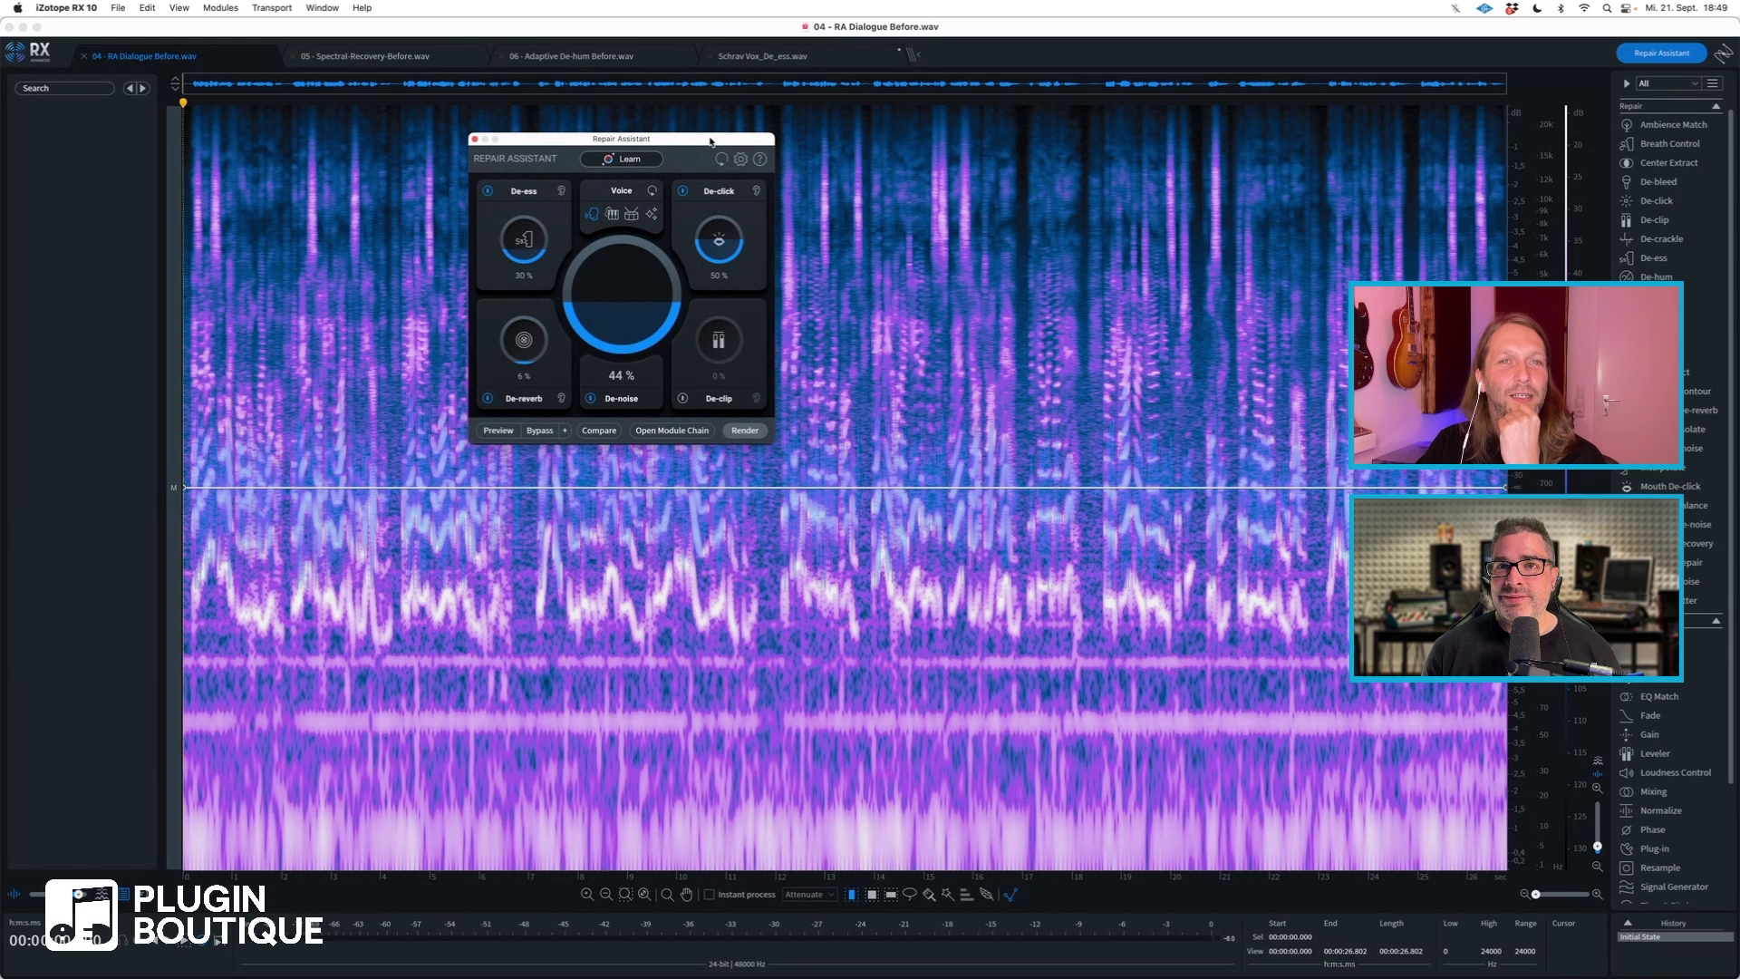
pyautogui.moveTo(663, 143); pyautogui.dragTo(667, 142)
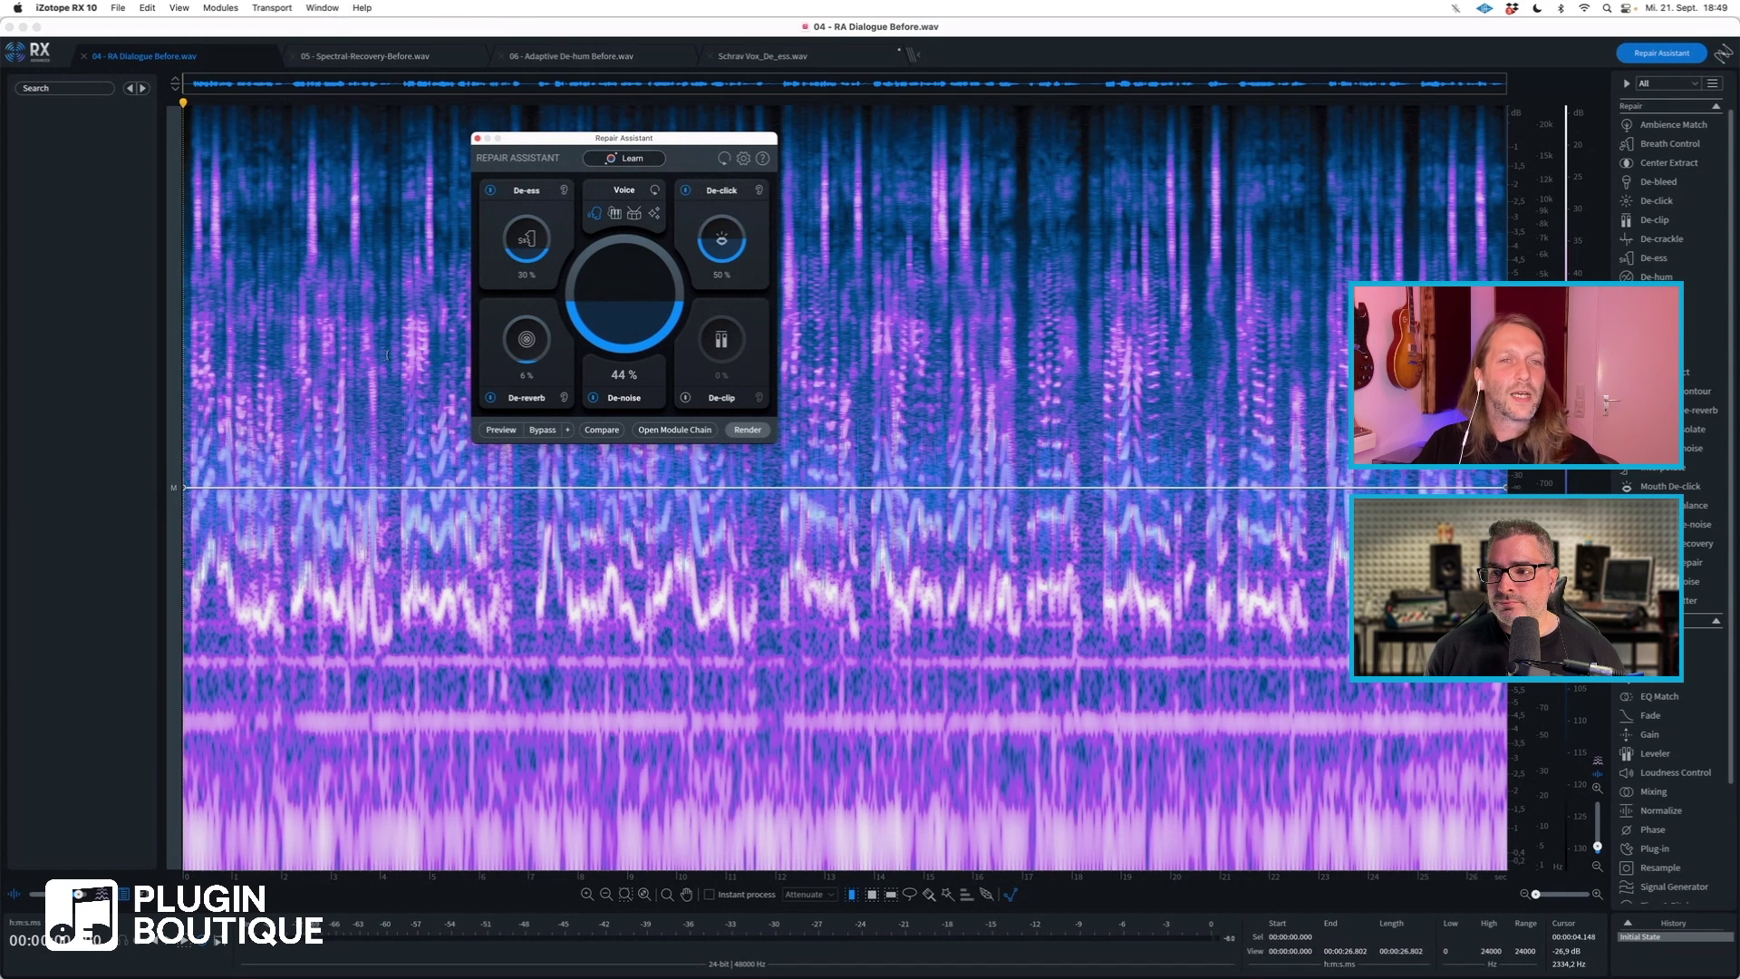
pyautogui.press('space')
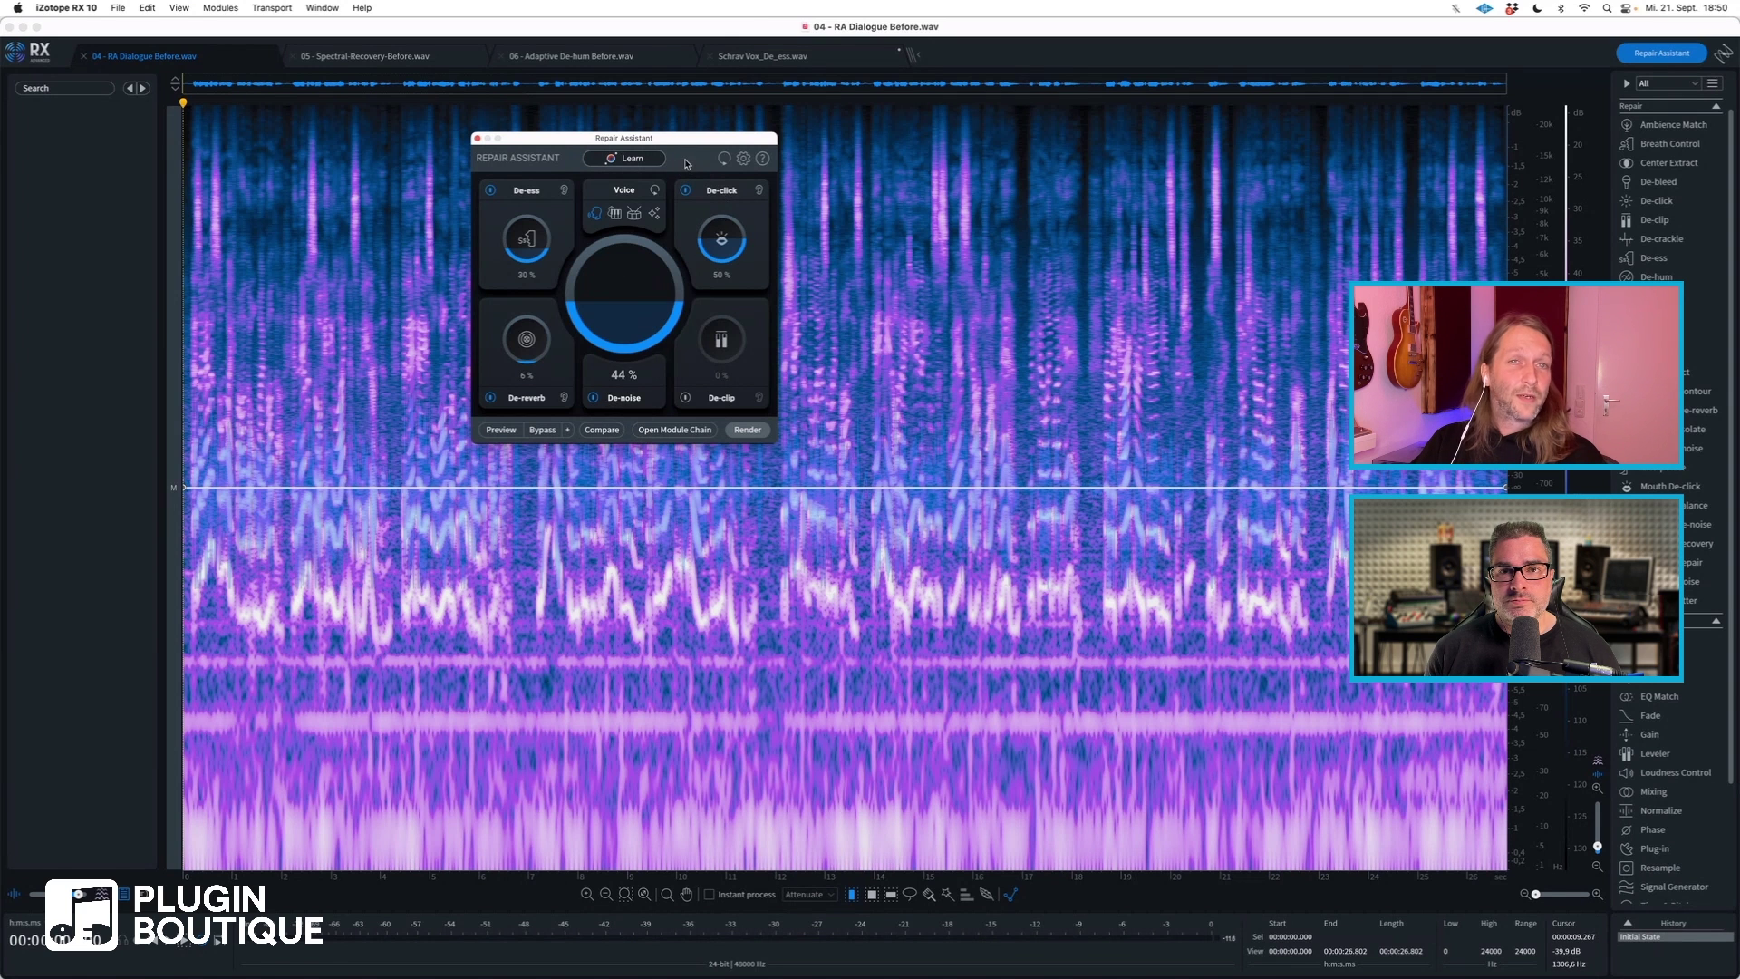
# Let the Repair Assistant learn the dialogue, dropping De-ess from 30% to 12%
pyautogui.click(632, 159)
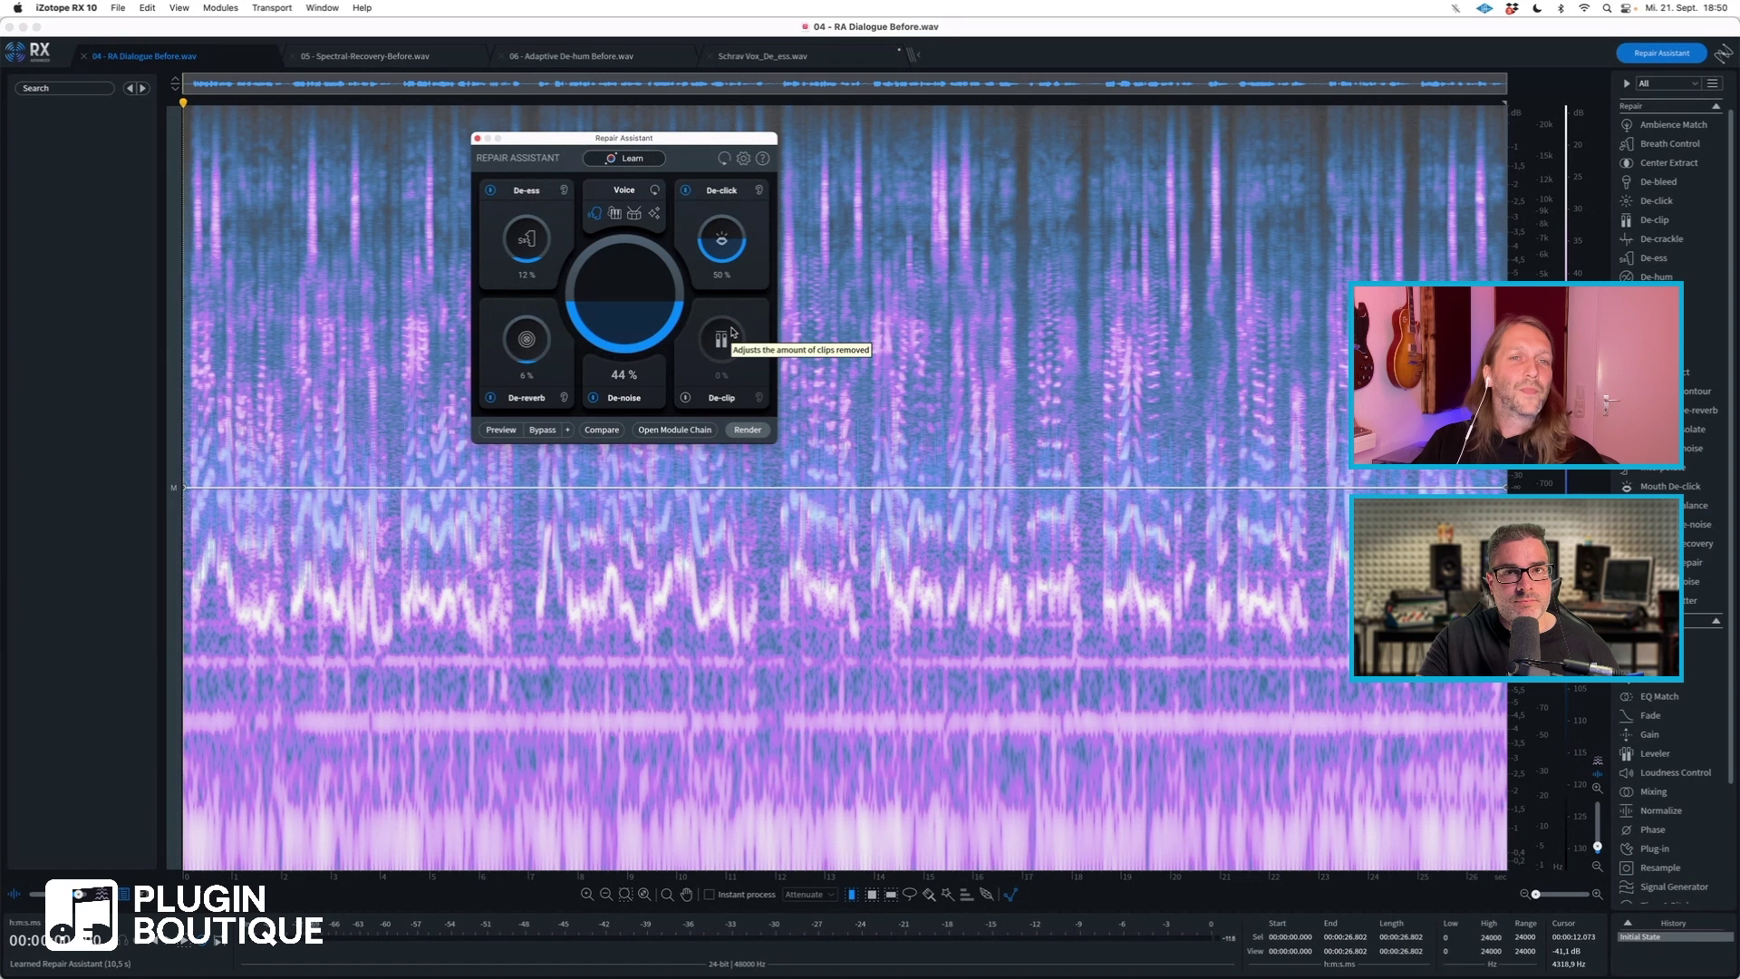
# Open Compare Settings beside the assistant and play the dialogue through 'Repair Assistant: Settings 1'
pyautogui.click(602, 432)
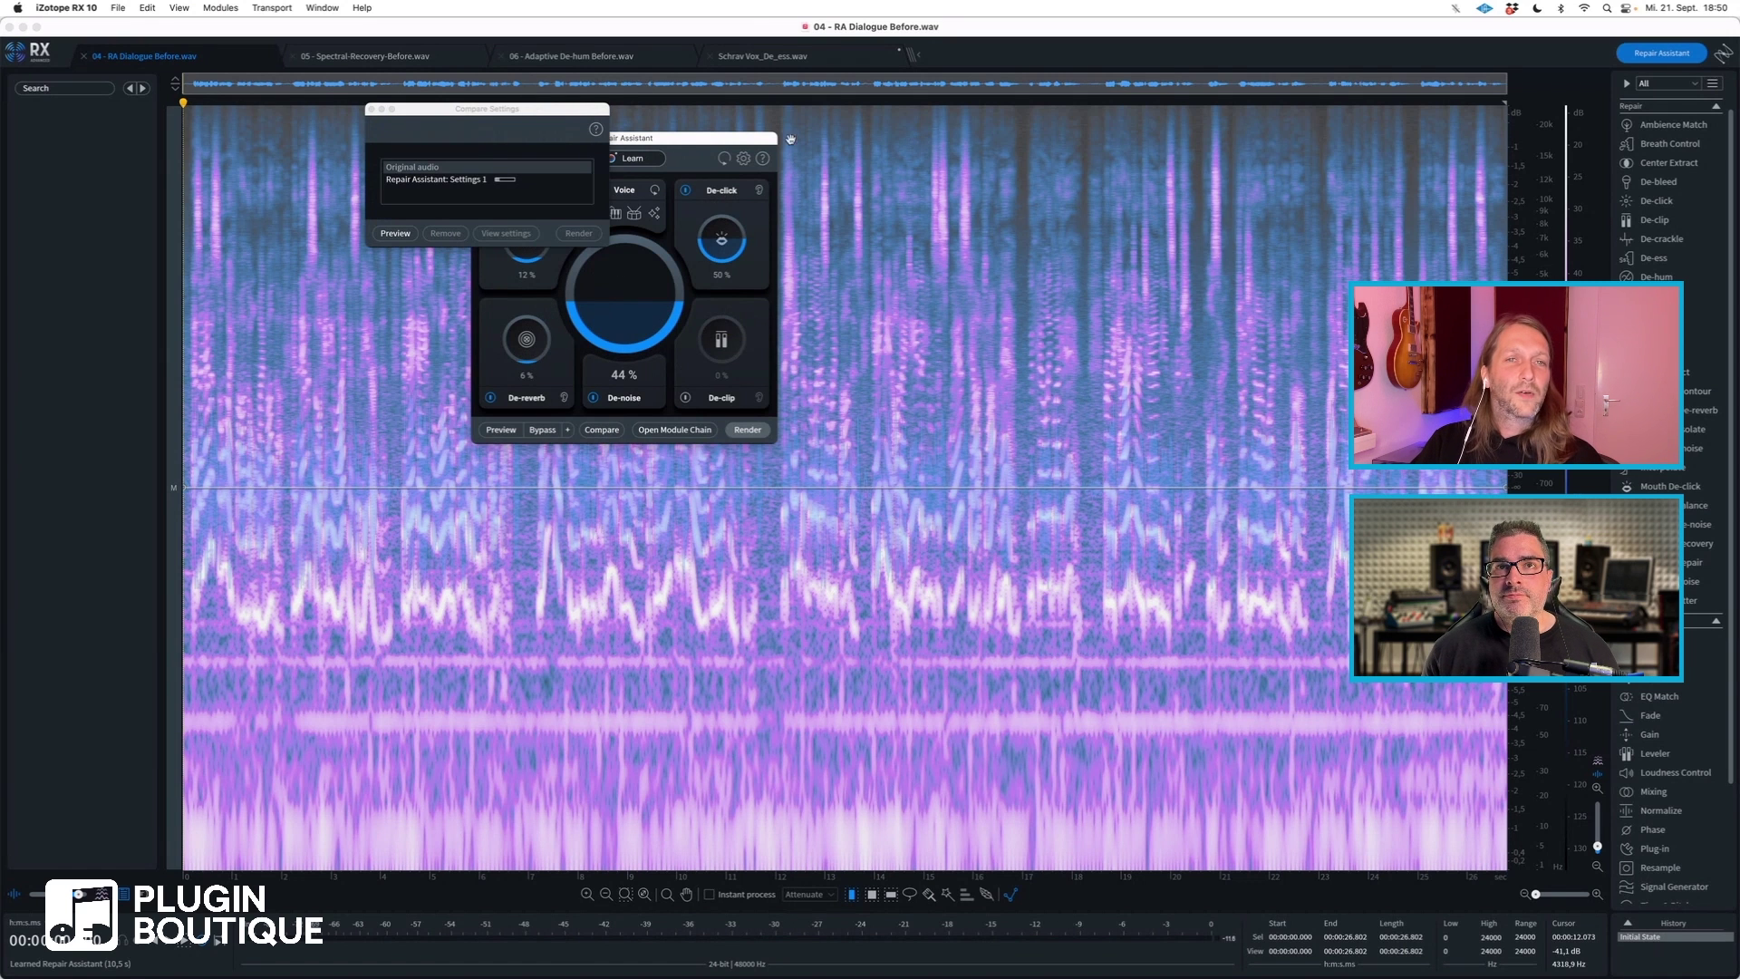
pyautogui.moveTo(722, 138); pyautogui.dragTo(884, 117)
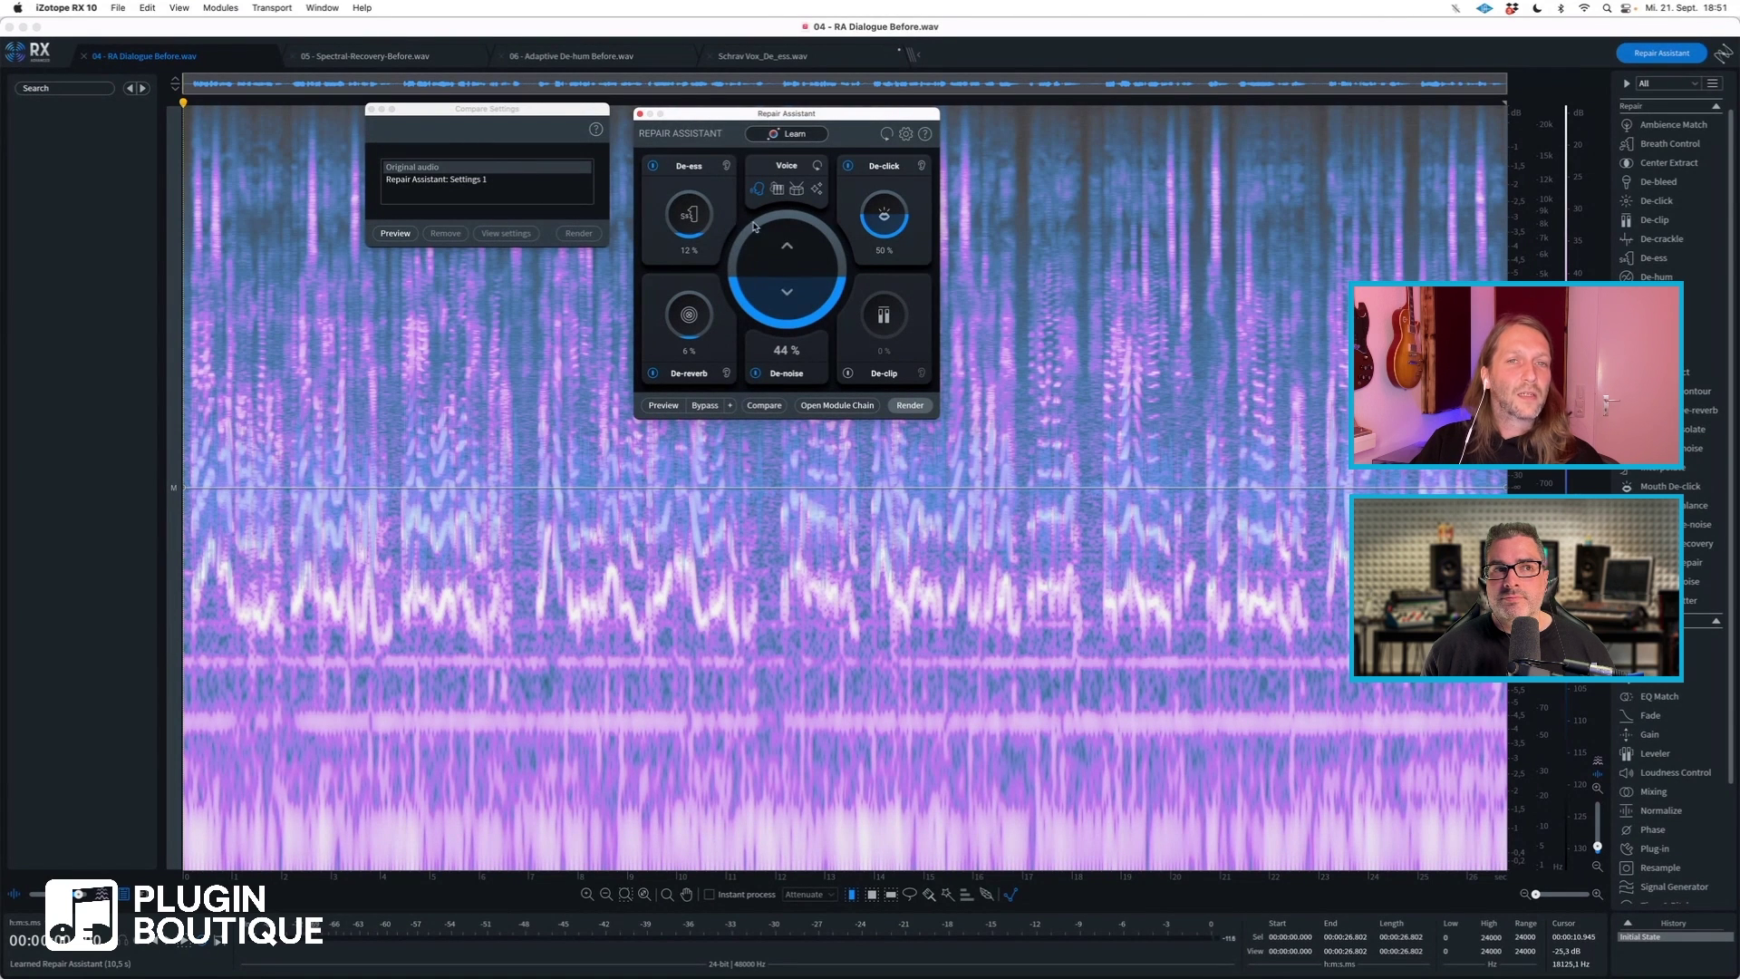
pyautogui.moveTo(788, 222)
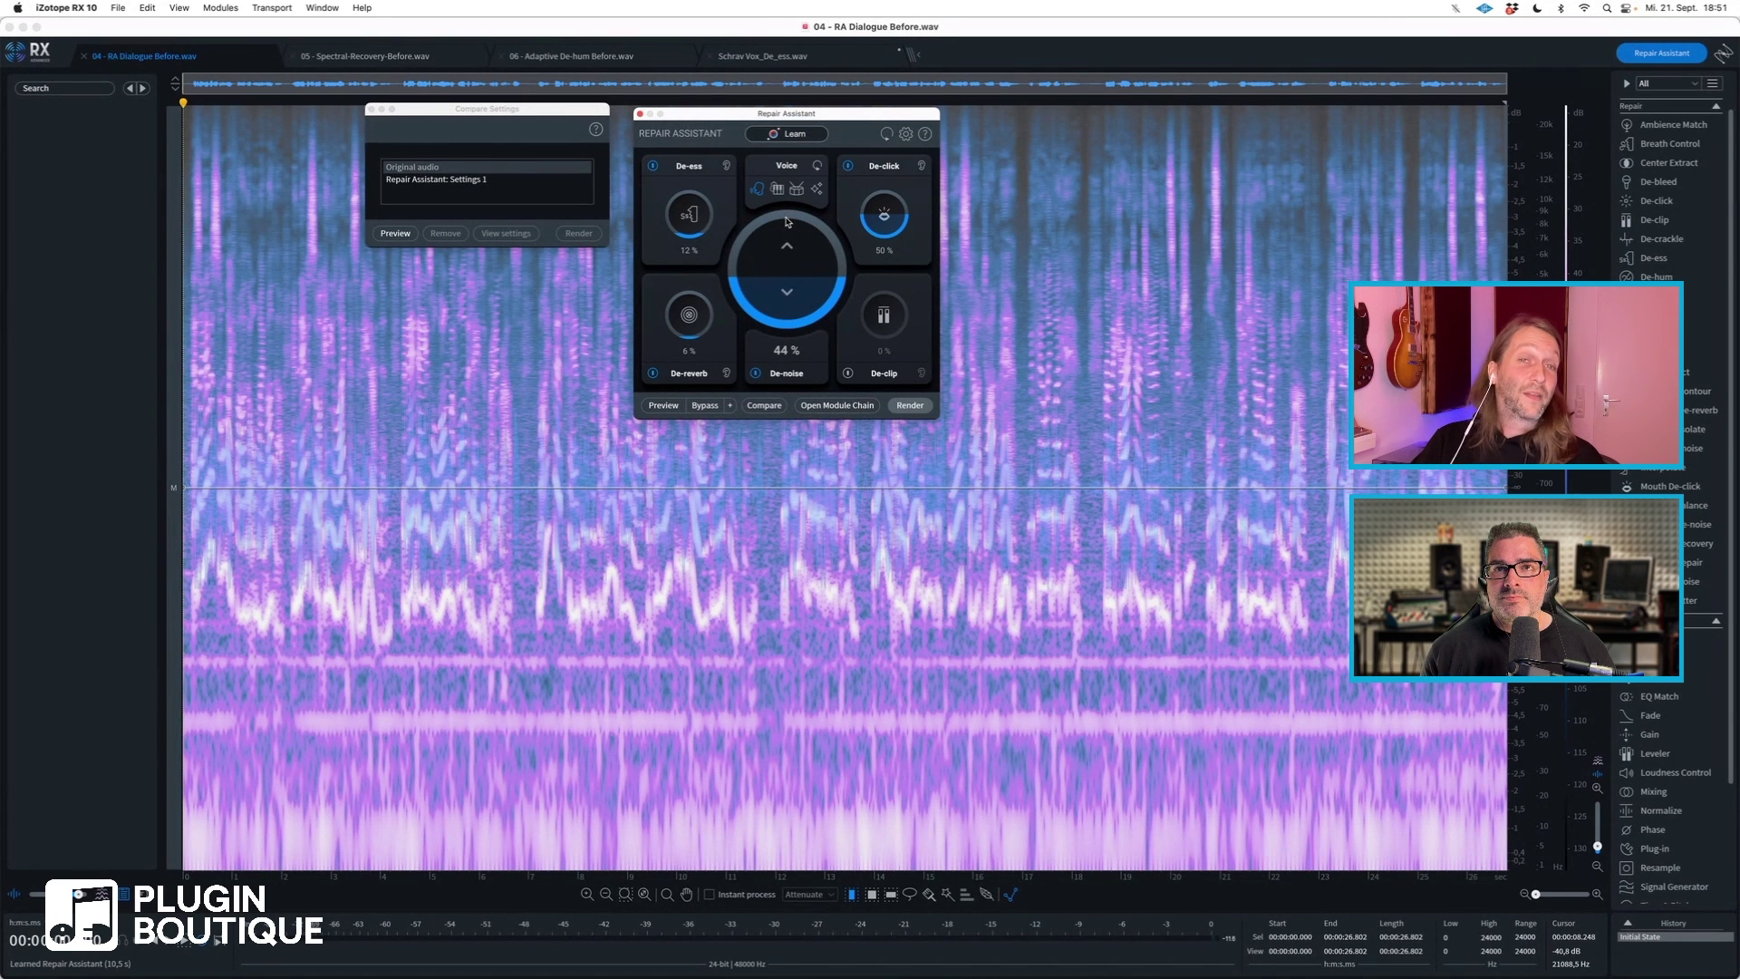
pyautogui.click(468, 181)
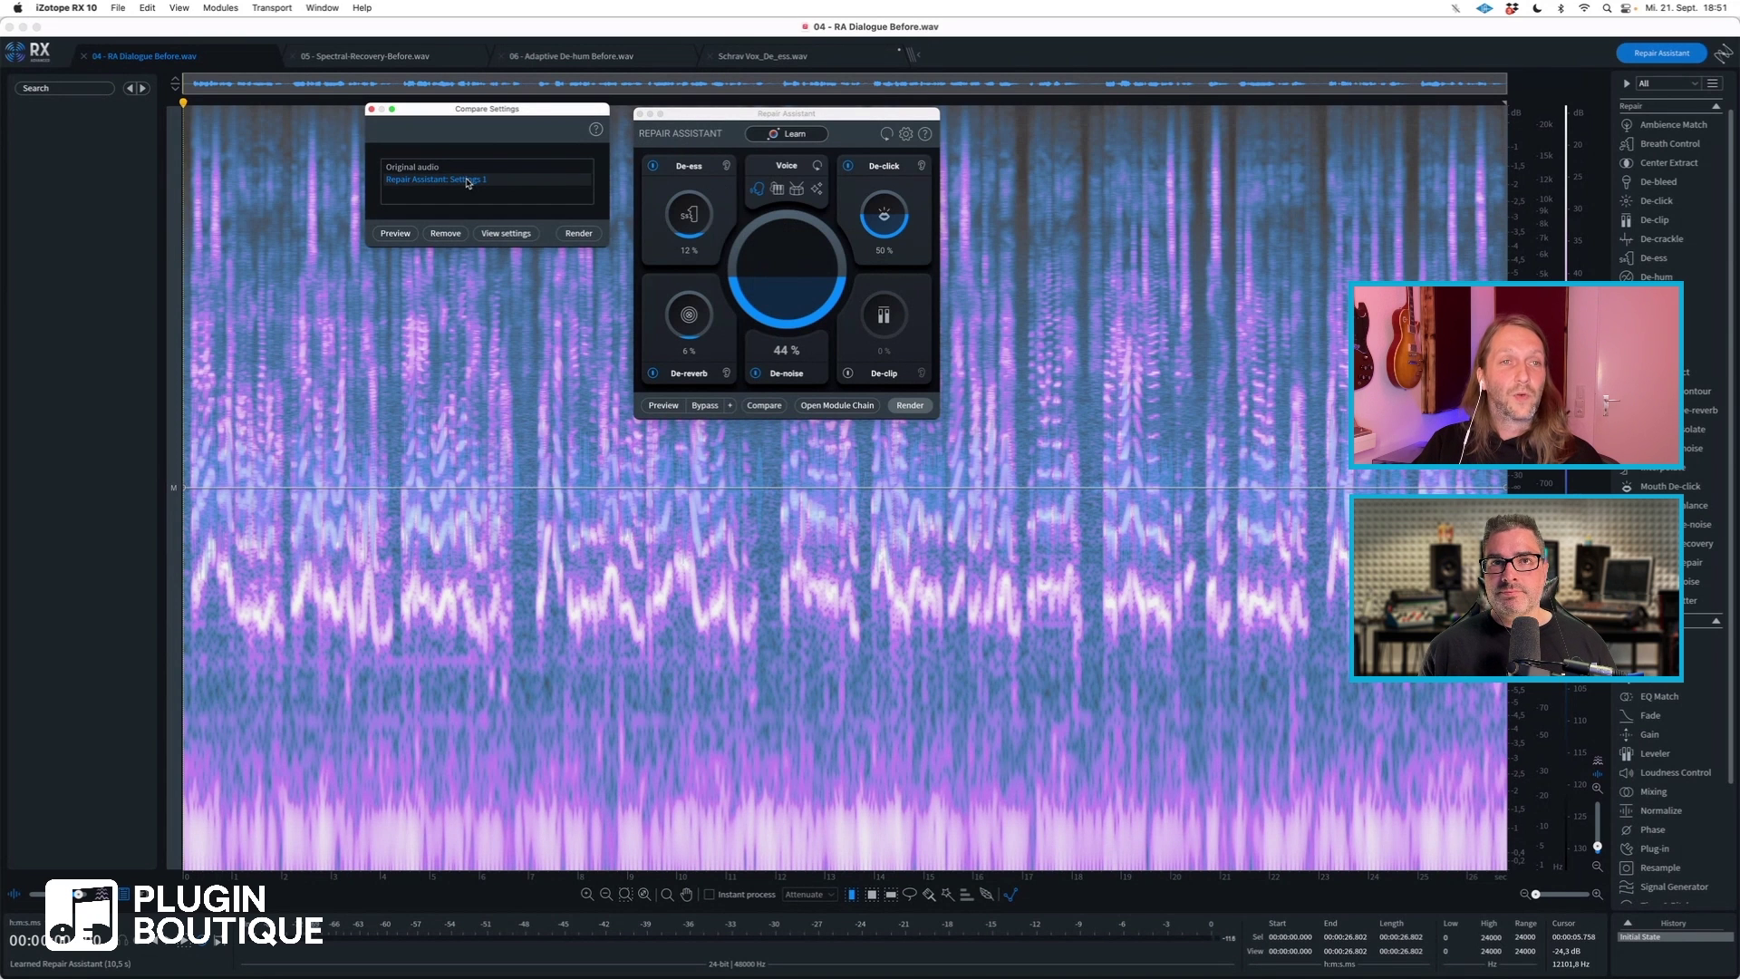
pyautogui.press('space')
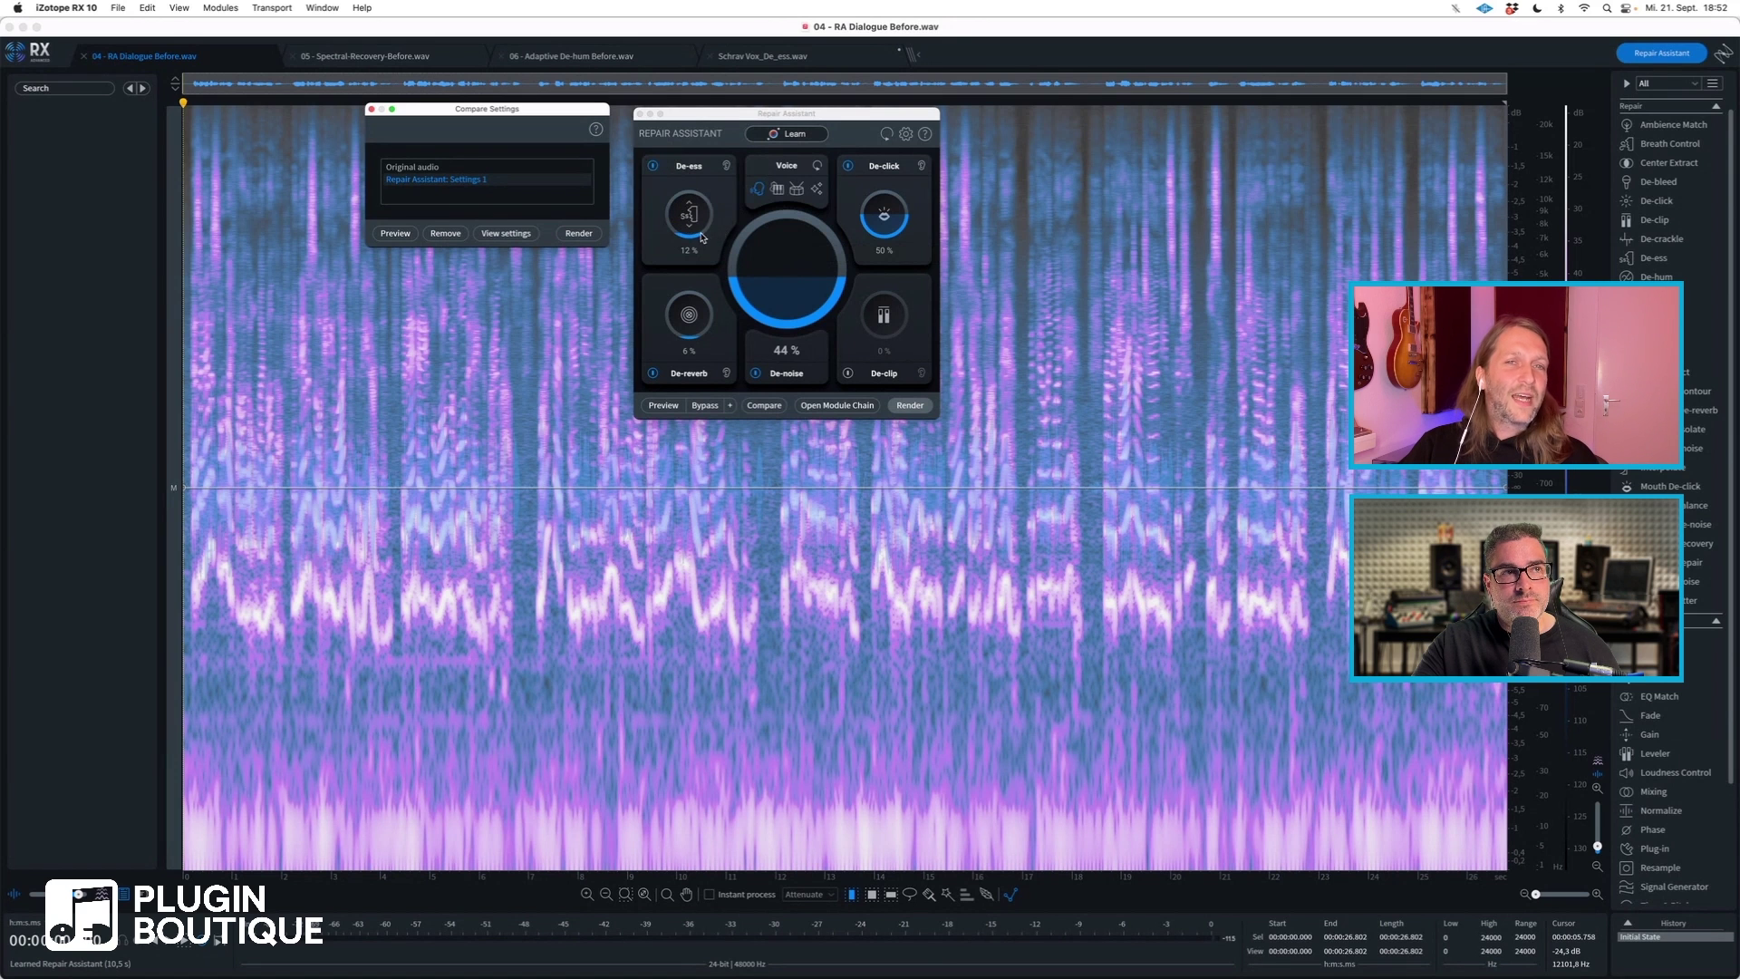
# Preview the repair while raising the De-ess amount from 12% to 22%
pyautogui.click(681, 408)
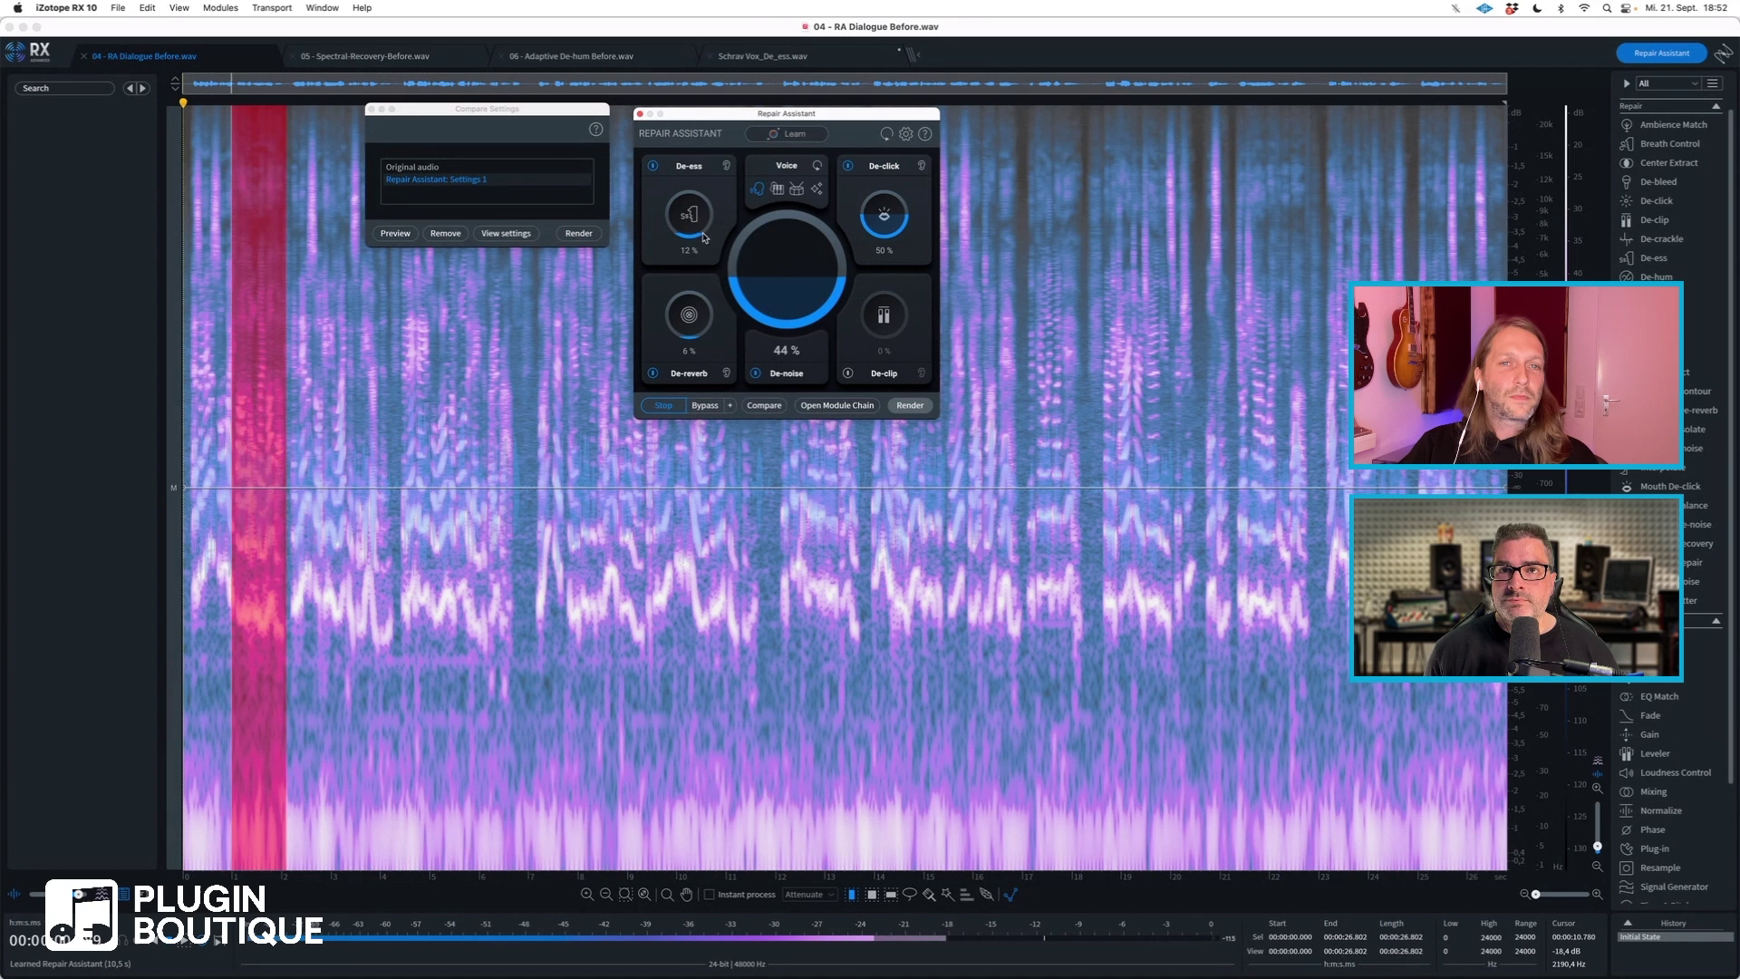
pyautogui.moveTo(696, 227); pyautogui.dragTo(701, 212)
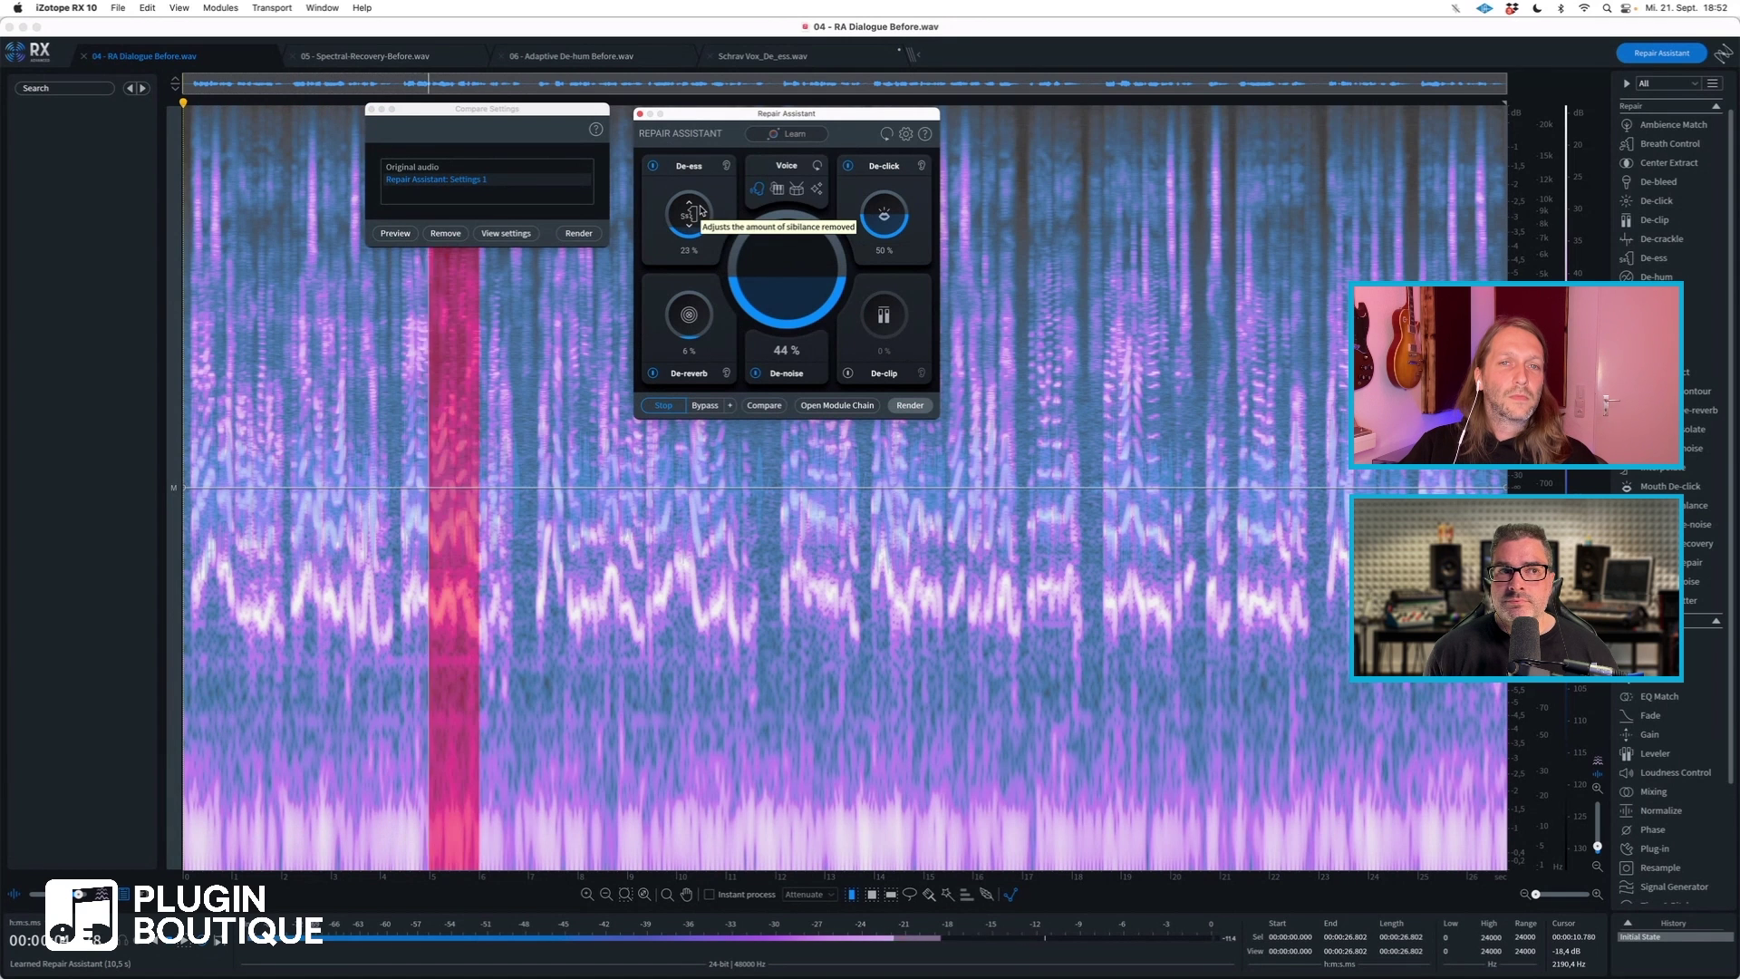
pyautogui.click(663, 405)
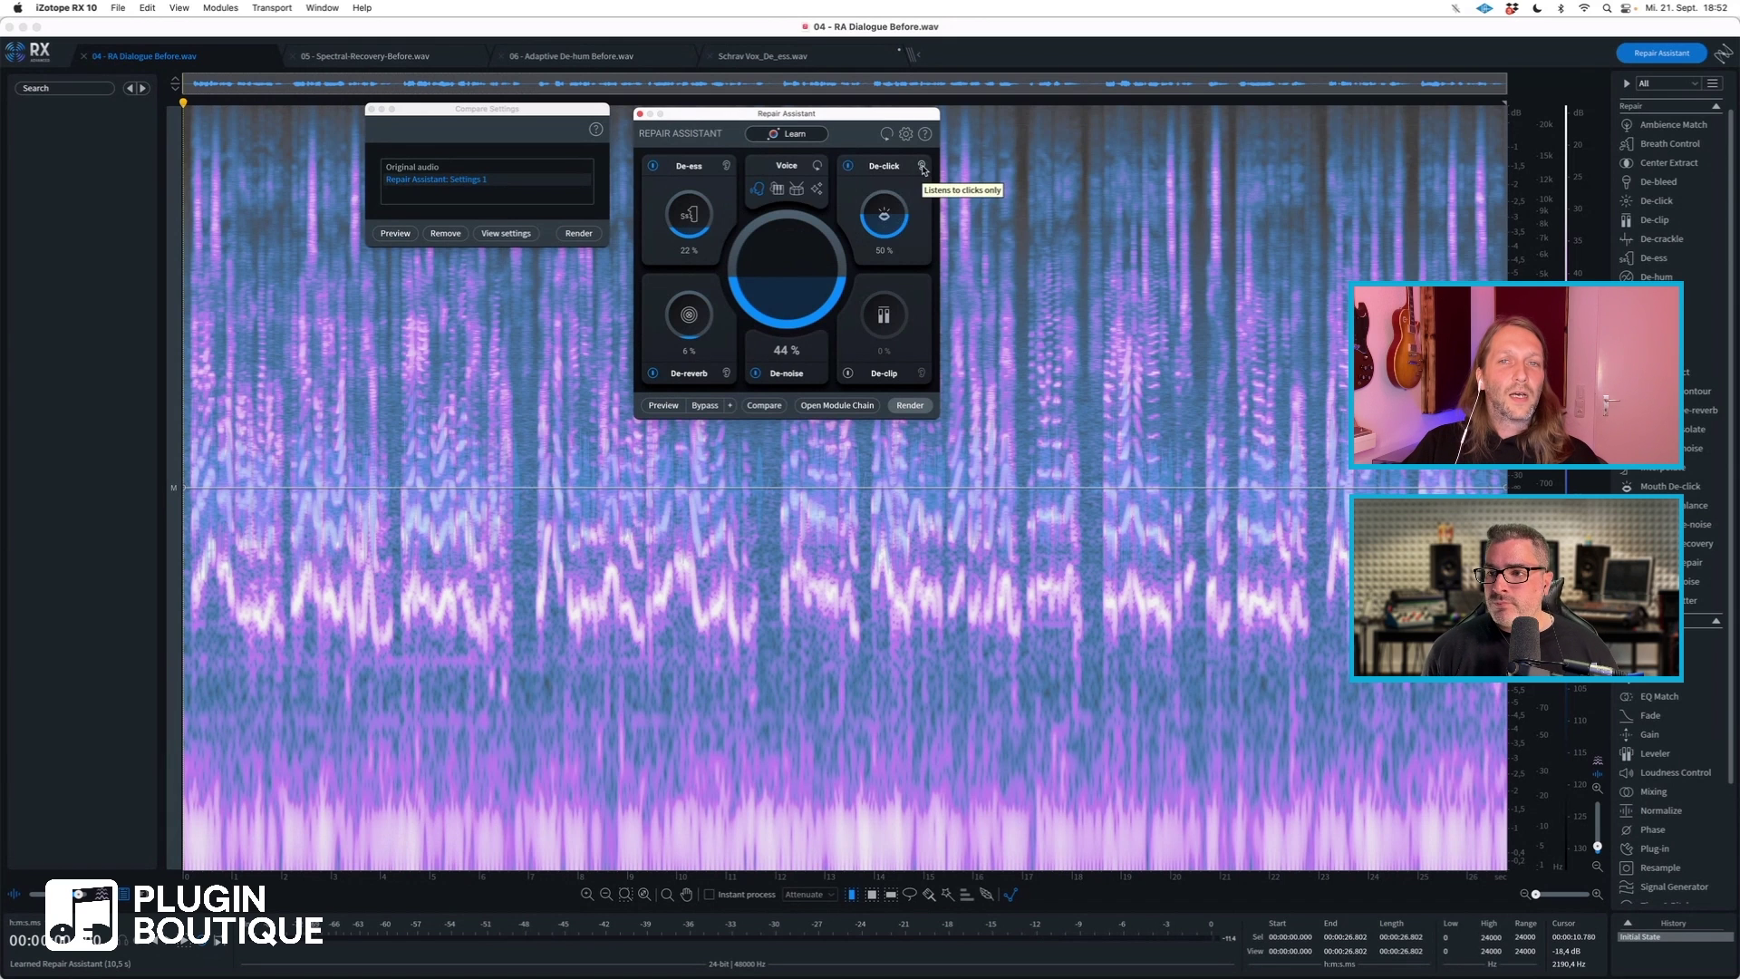
# Audition De-click alone in preview, try 59%, then settle it at about 51%
pyautogui.click(922, 166)
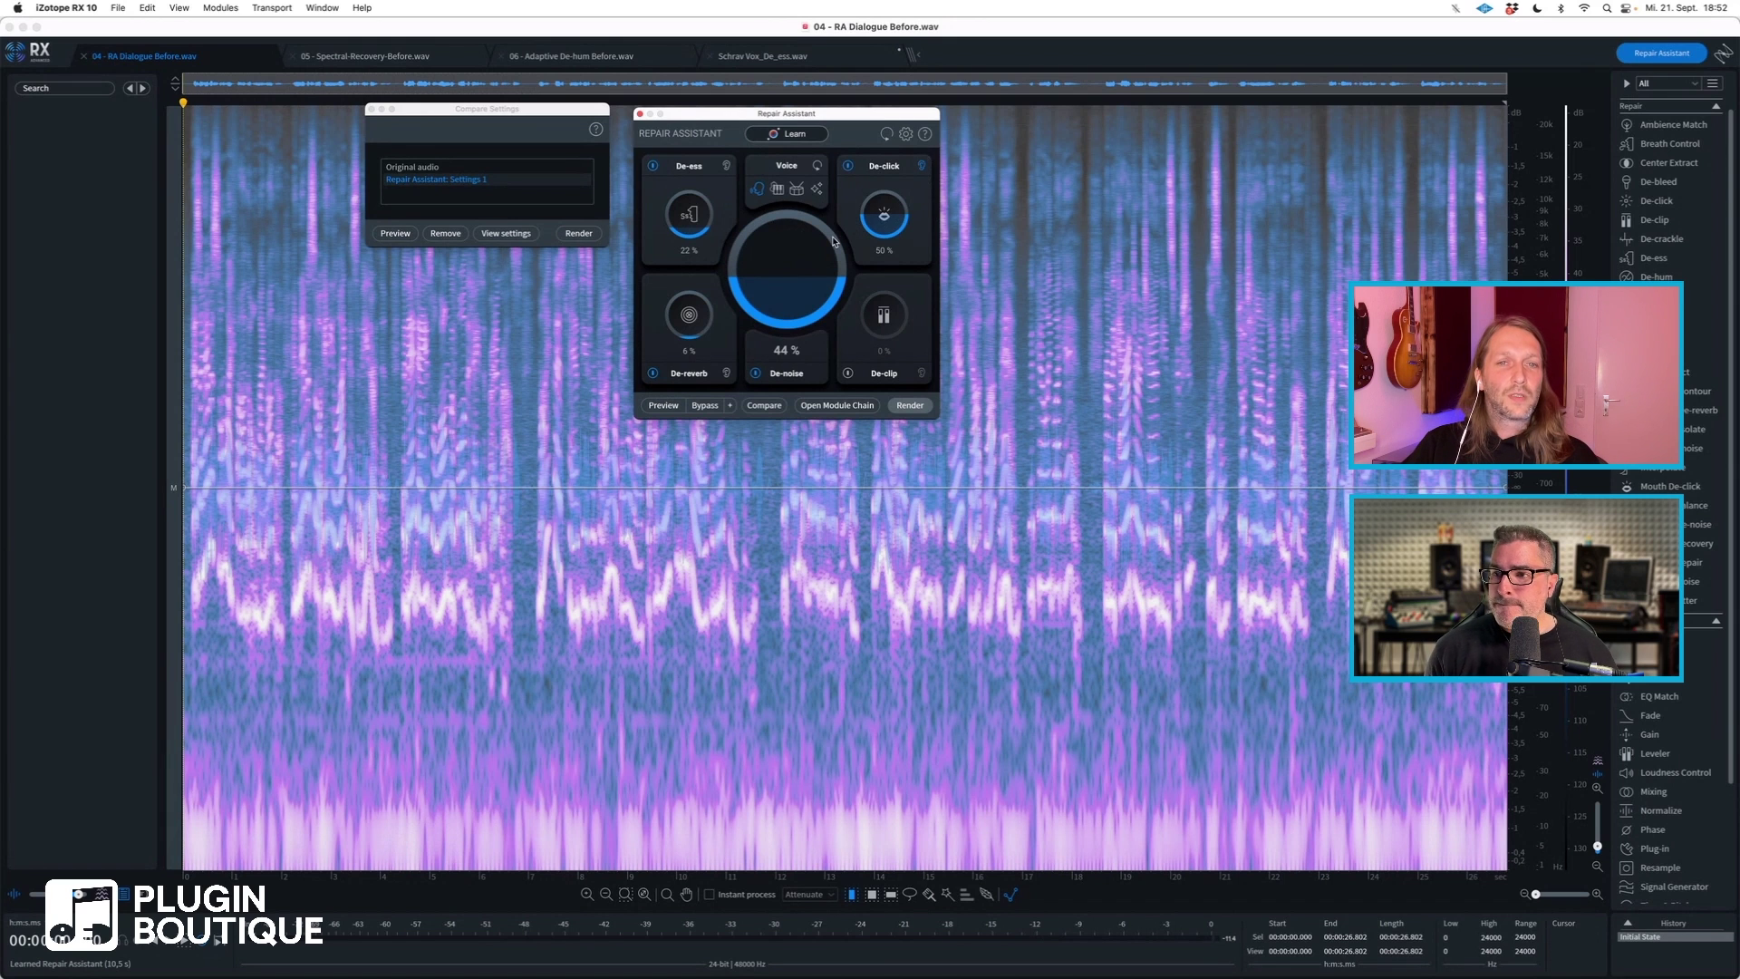
pyautogui.click(660, 408)
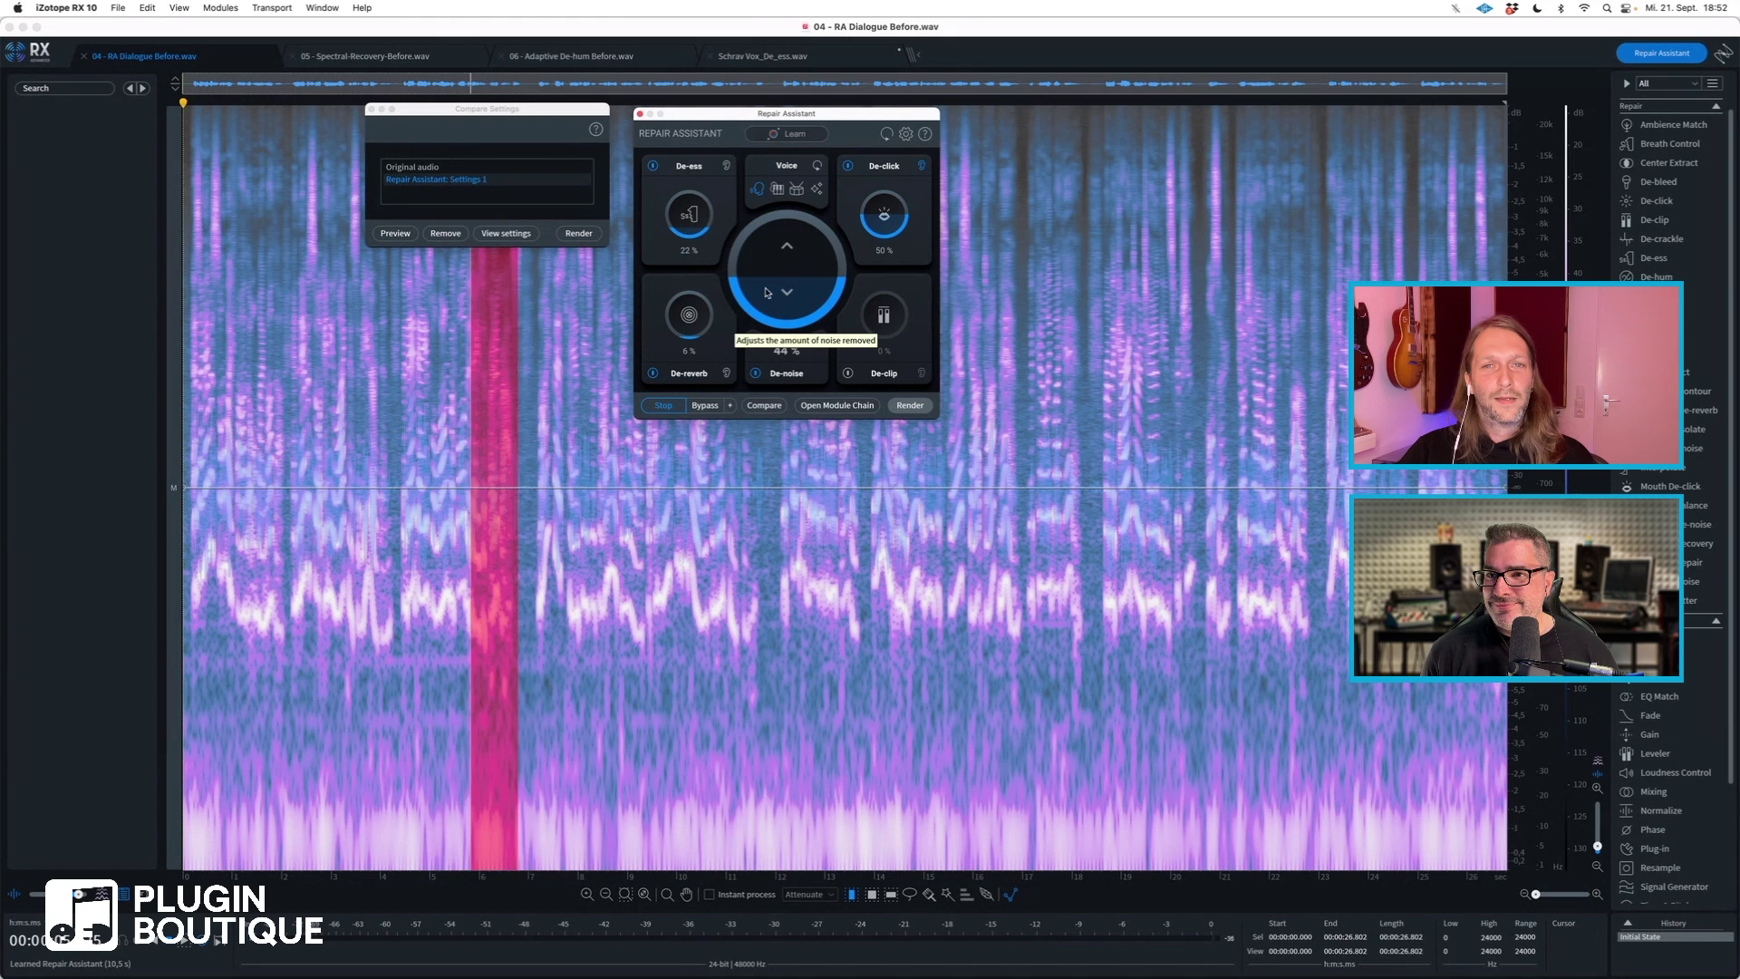
pyautogui.scroll(3, 879, 207)
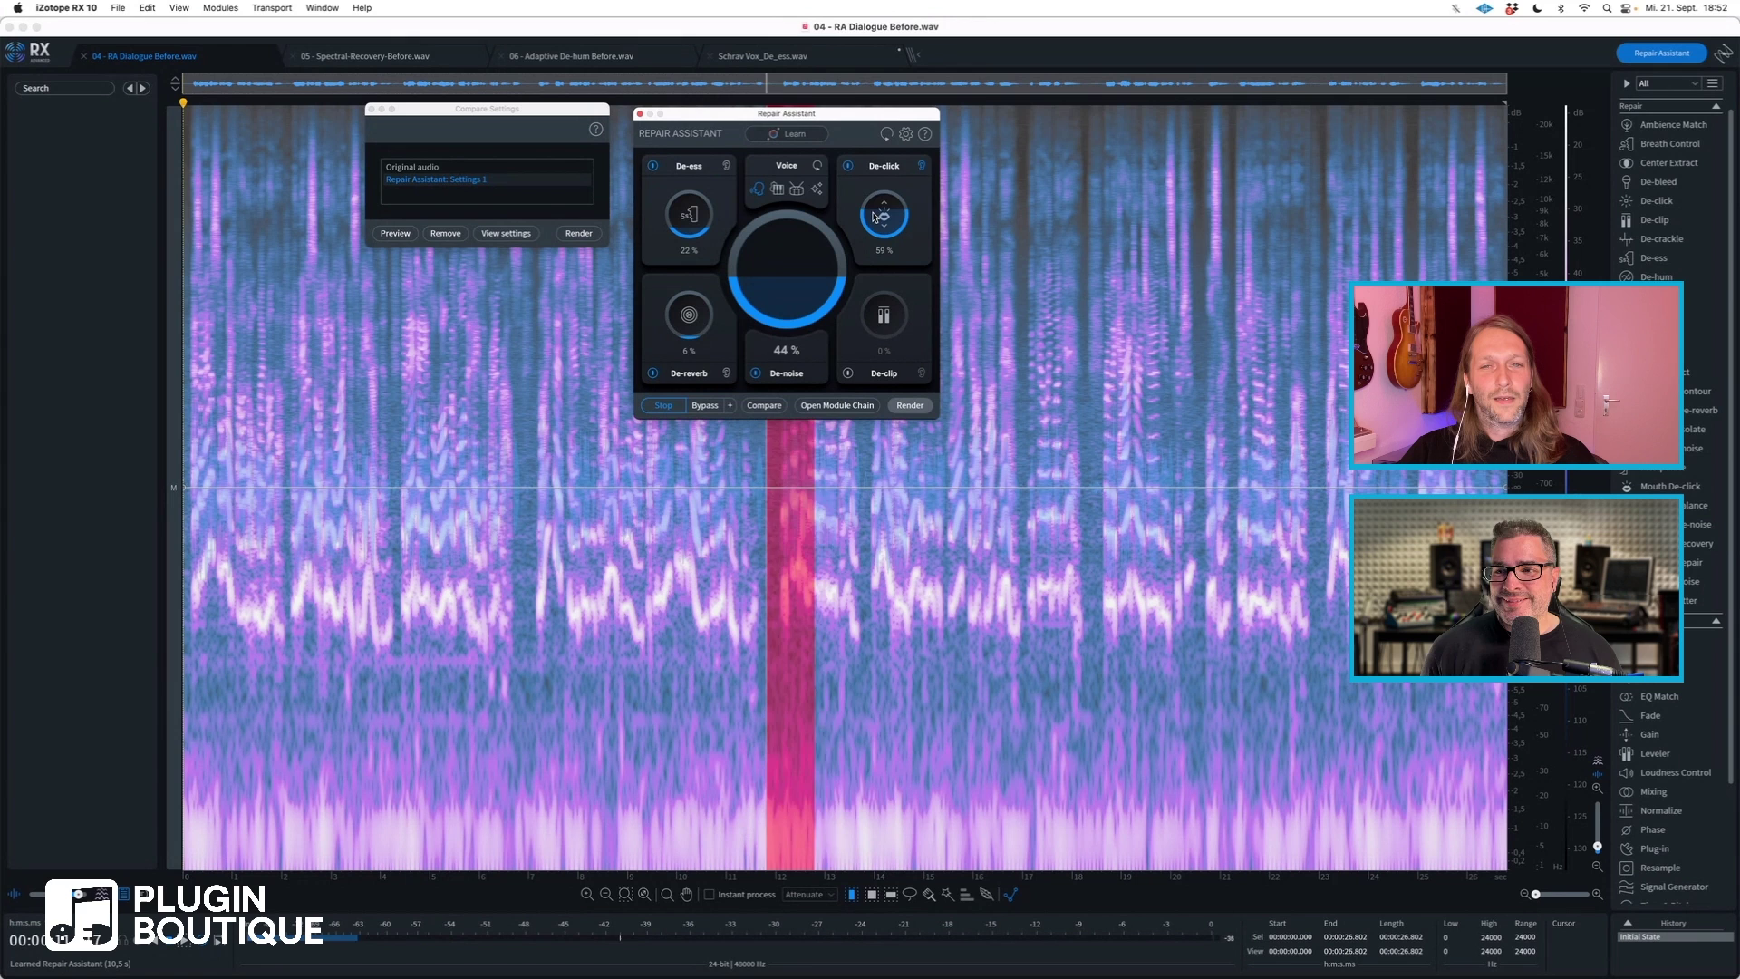
pyautogui.click(670, 406)
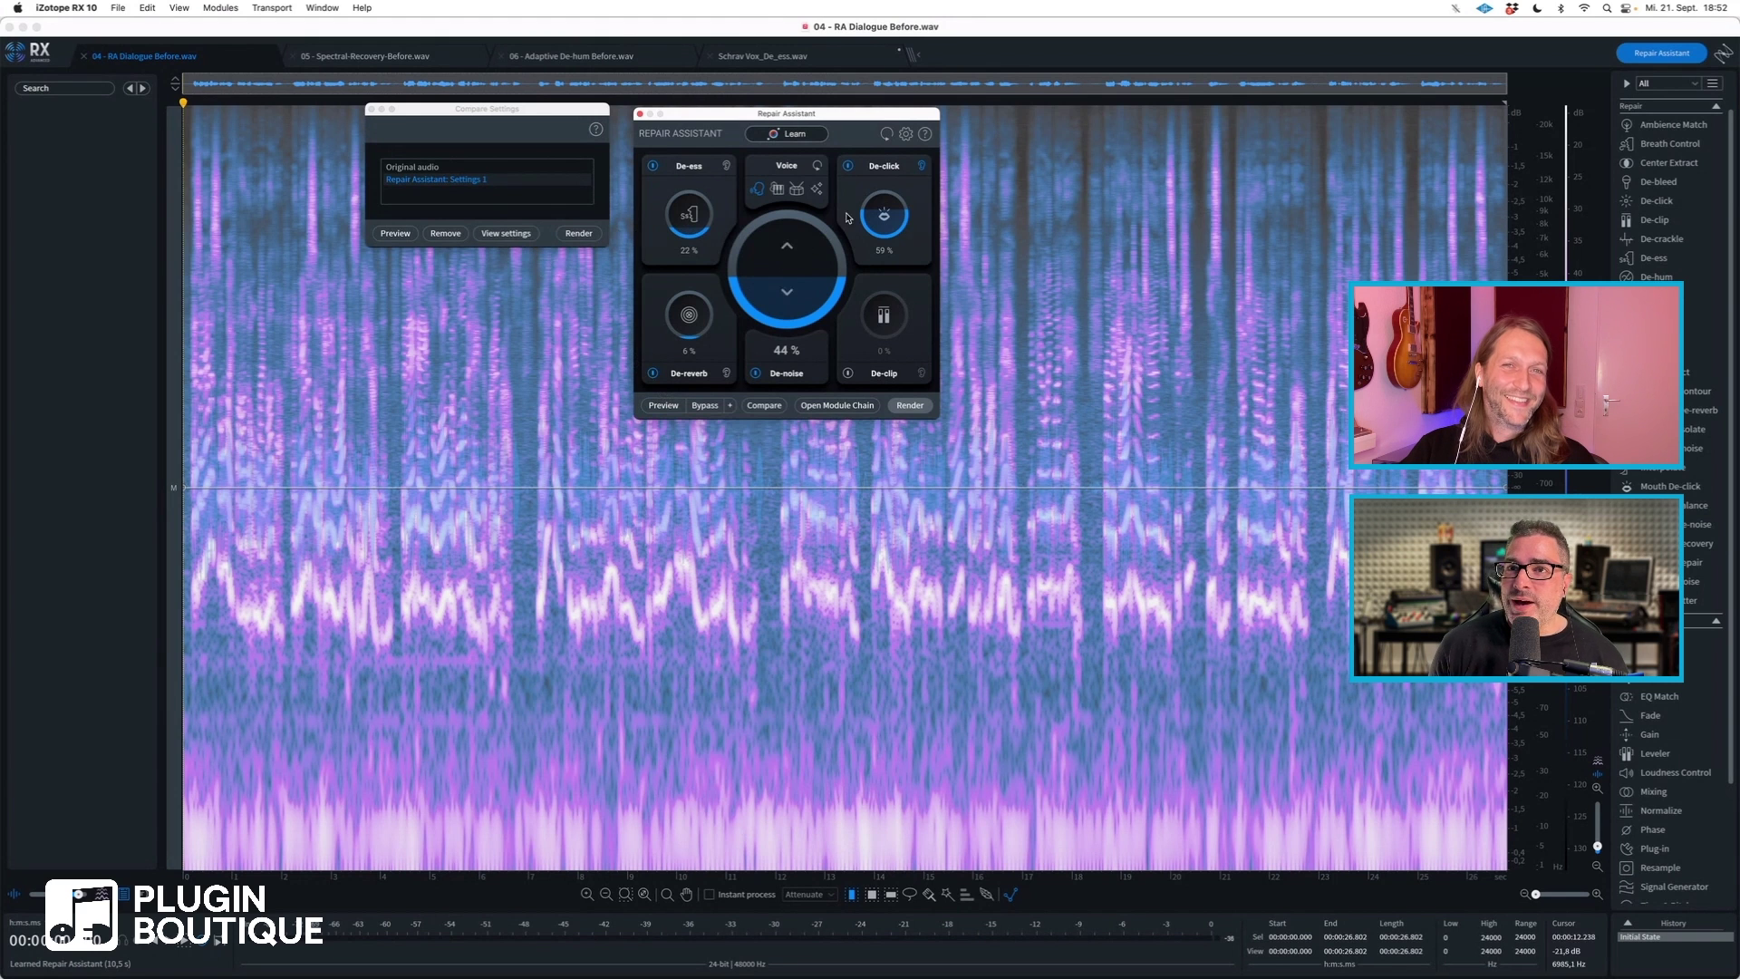
pyautogui.moveTo(869, 218); pyautogui.dragTo(867, 226)
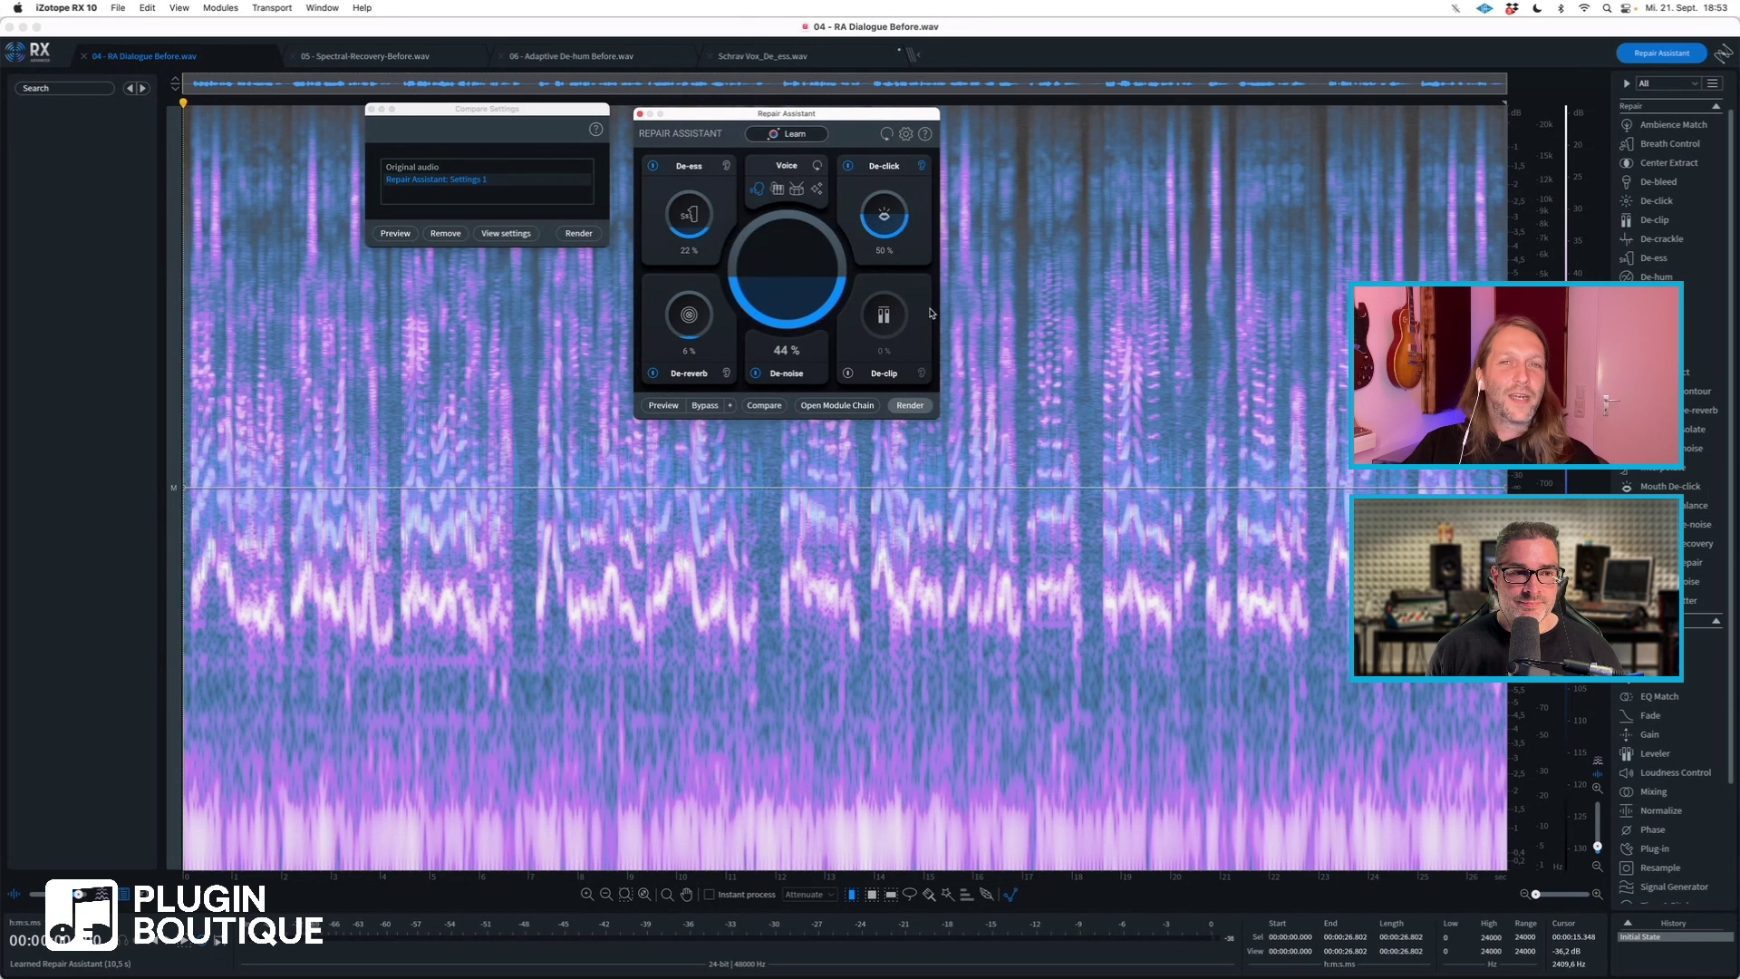
# Render the Repair Assistant onto the dialogue, play back the quieter result, and close the assistant
pyautogui.click(910, 405)
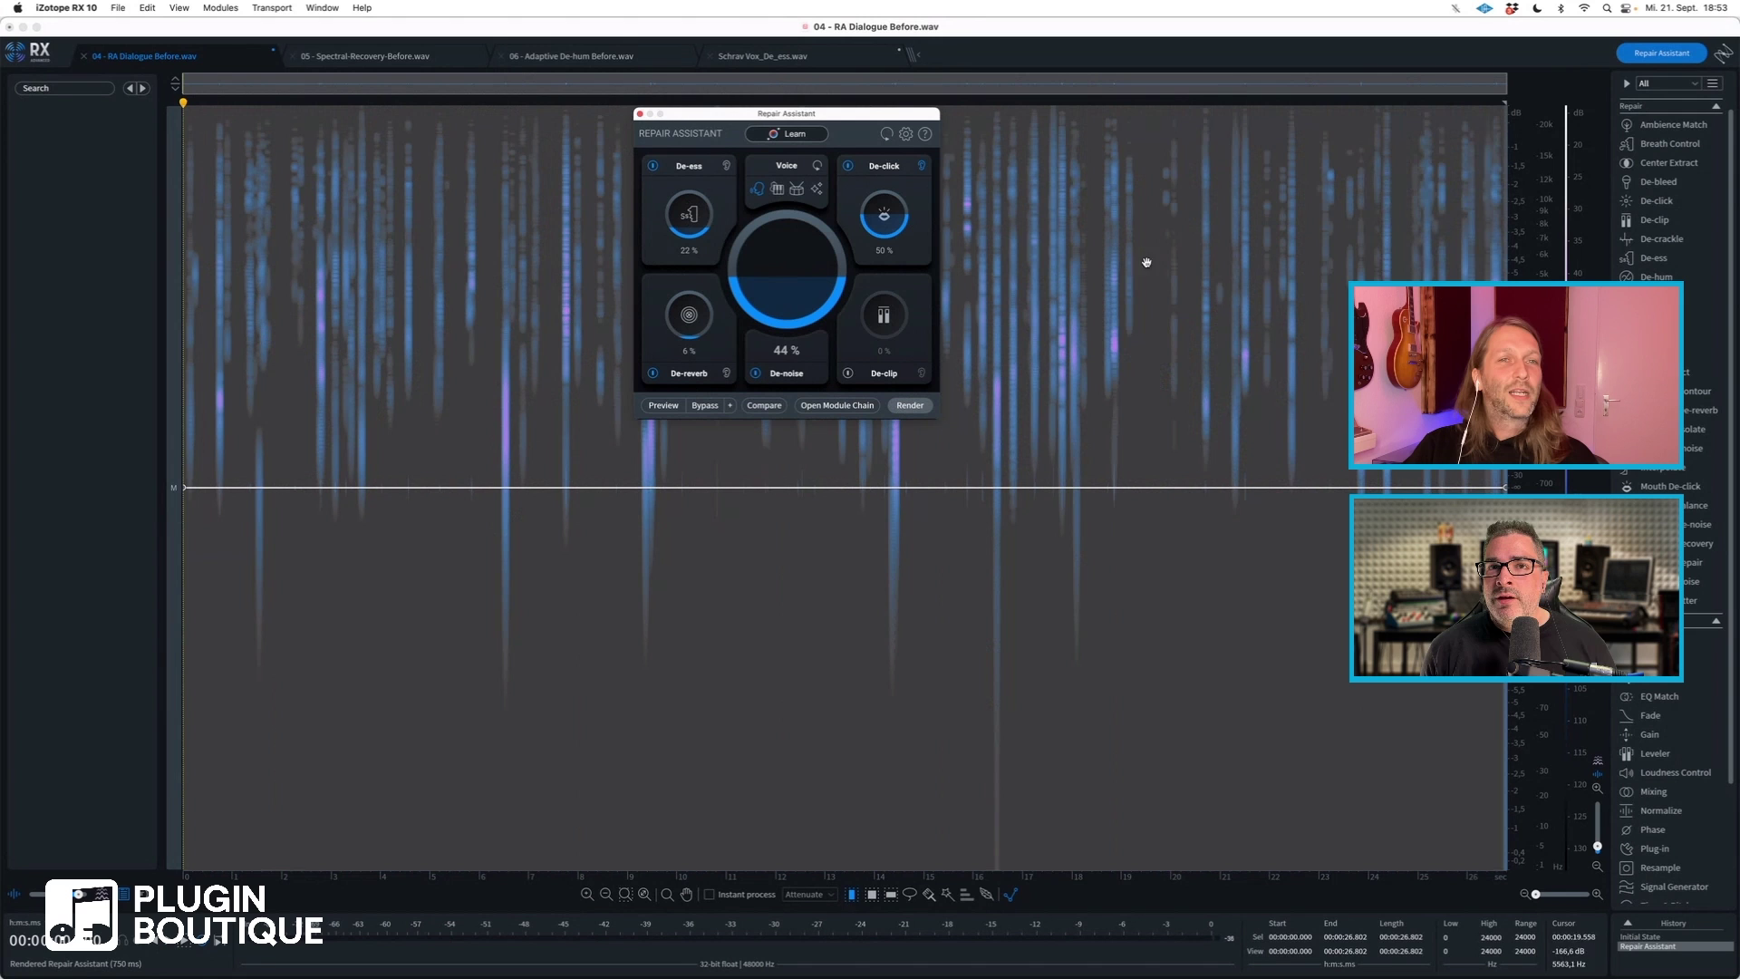
pyautogui.click(295, 188)
pyautogui.click(224, 182)
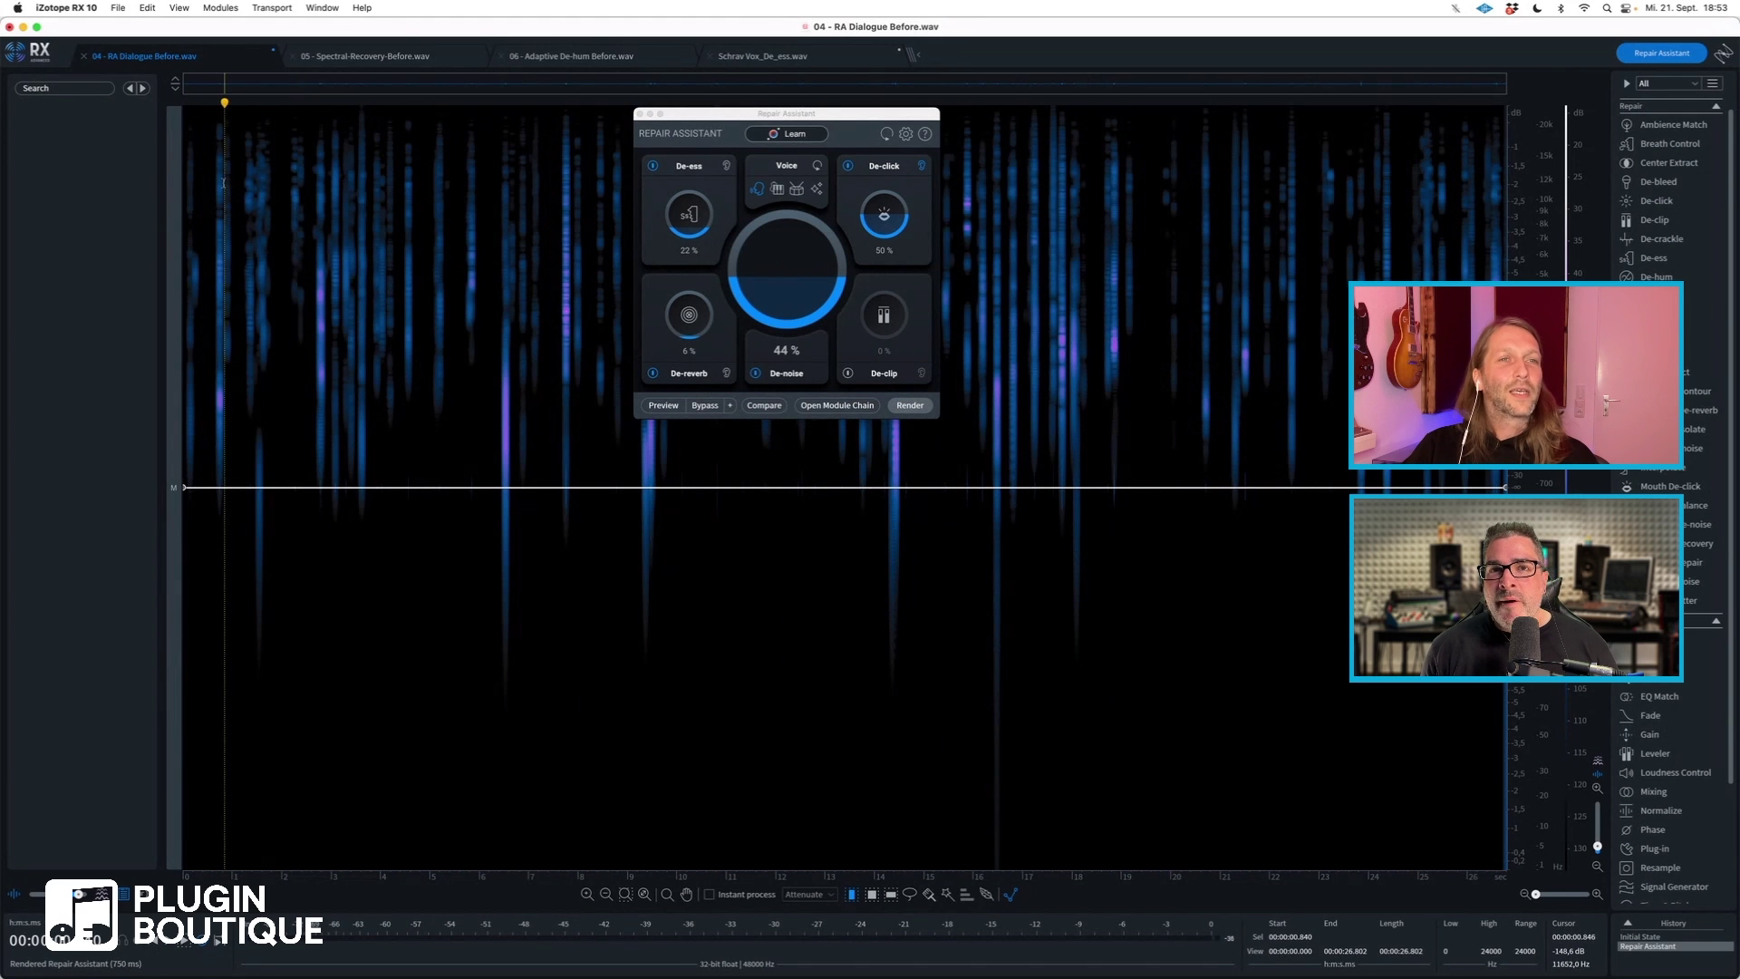
pyautogui.press('space')
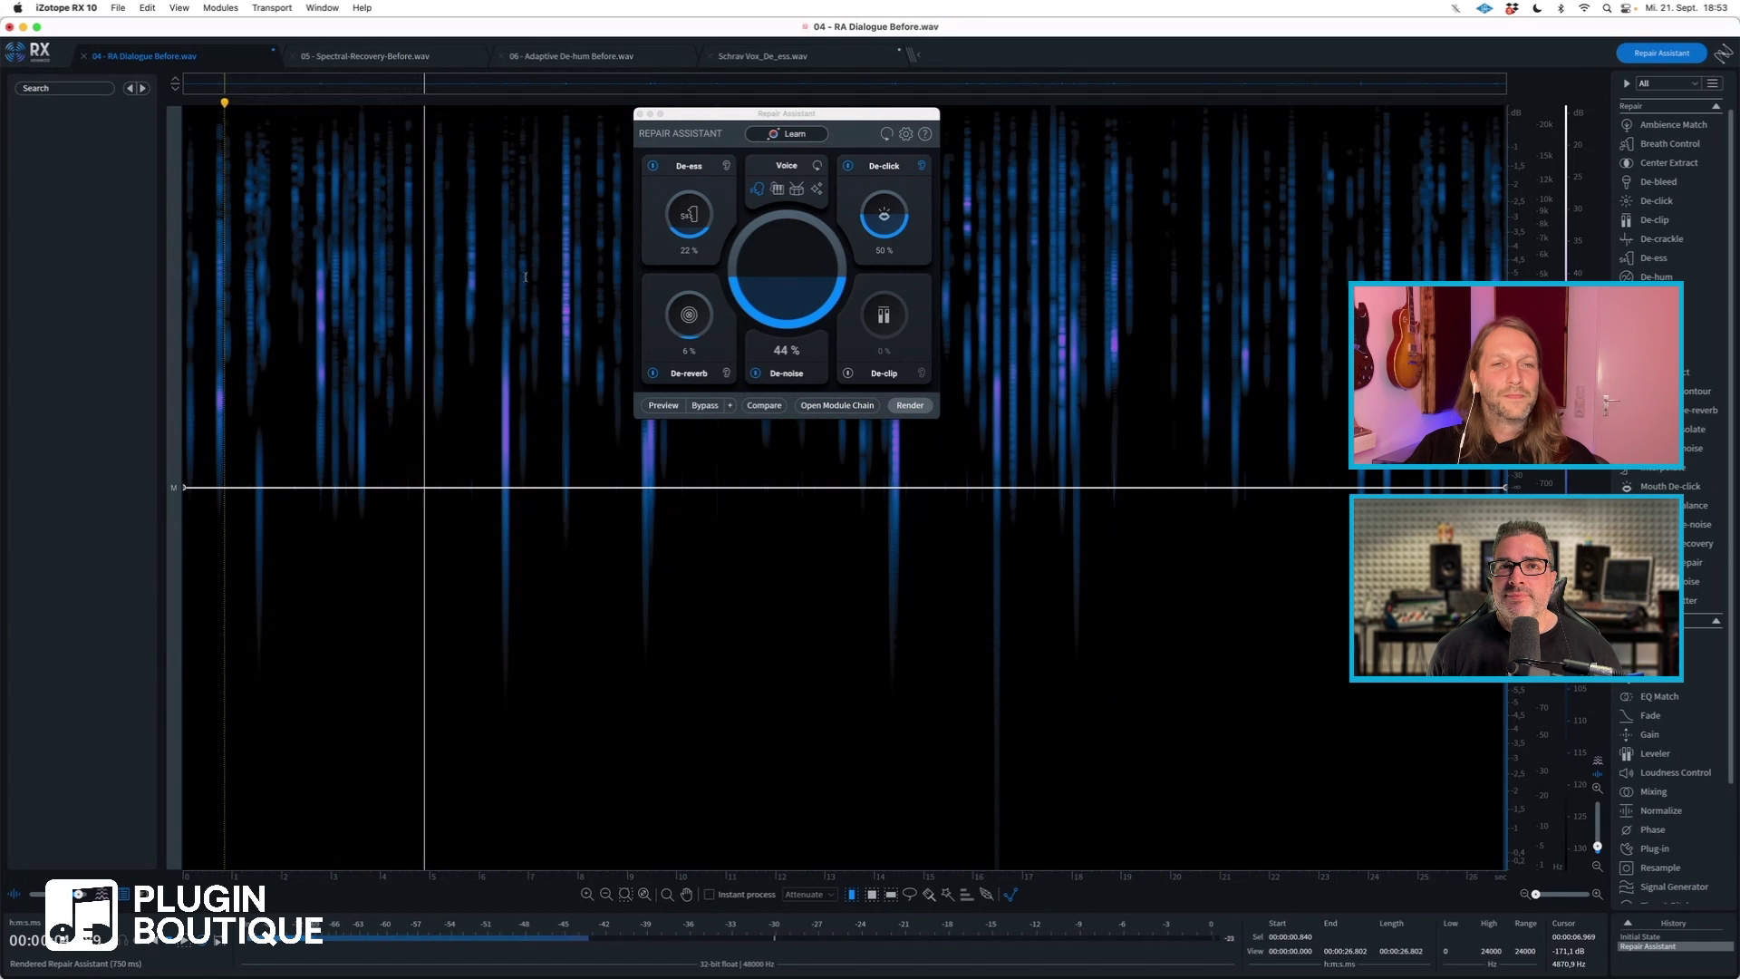
pyautogui.press('space')
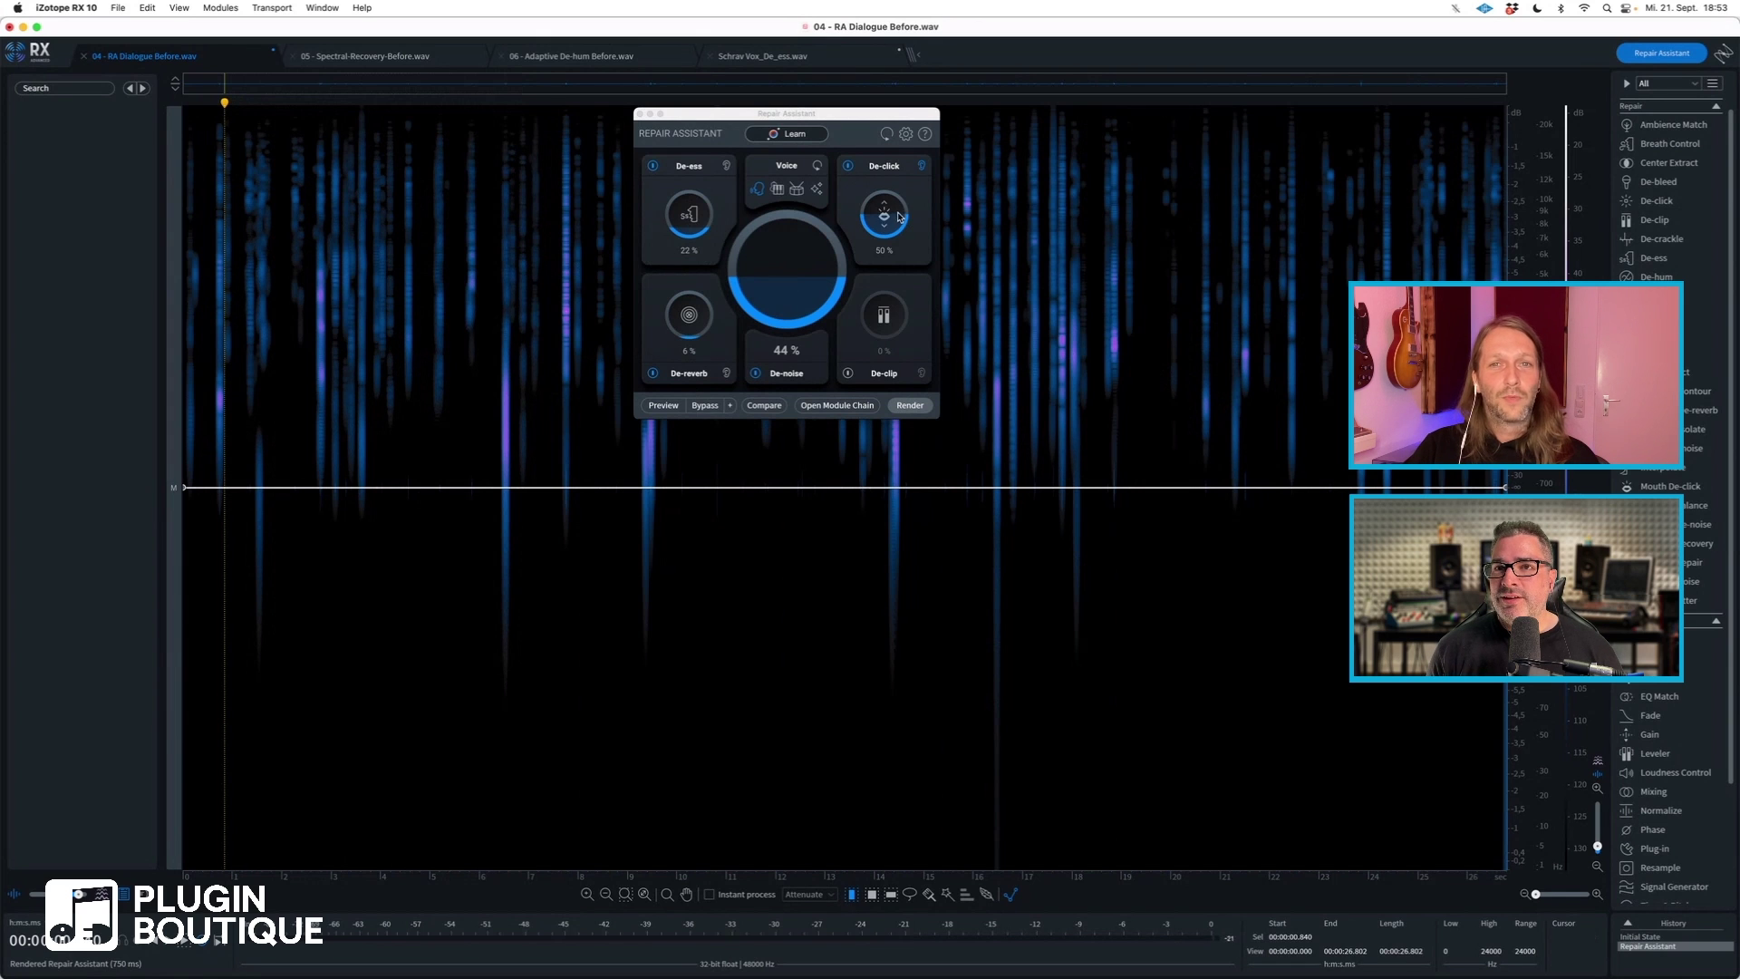
pyautogui.click(926, 169)
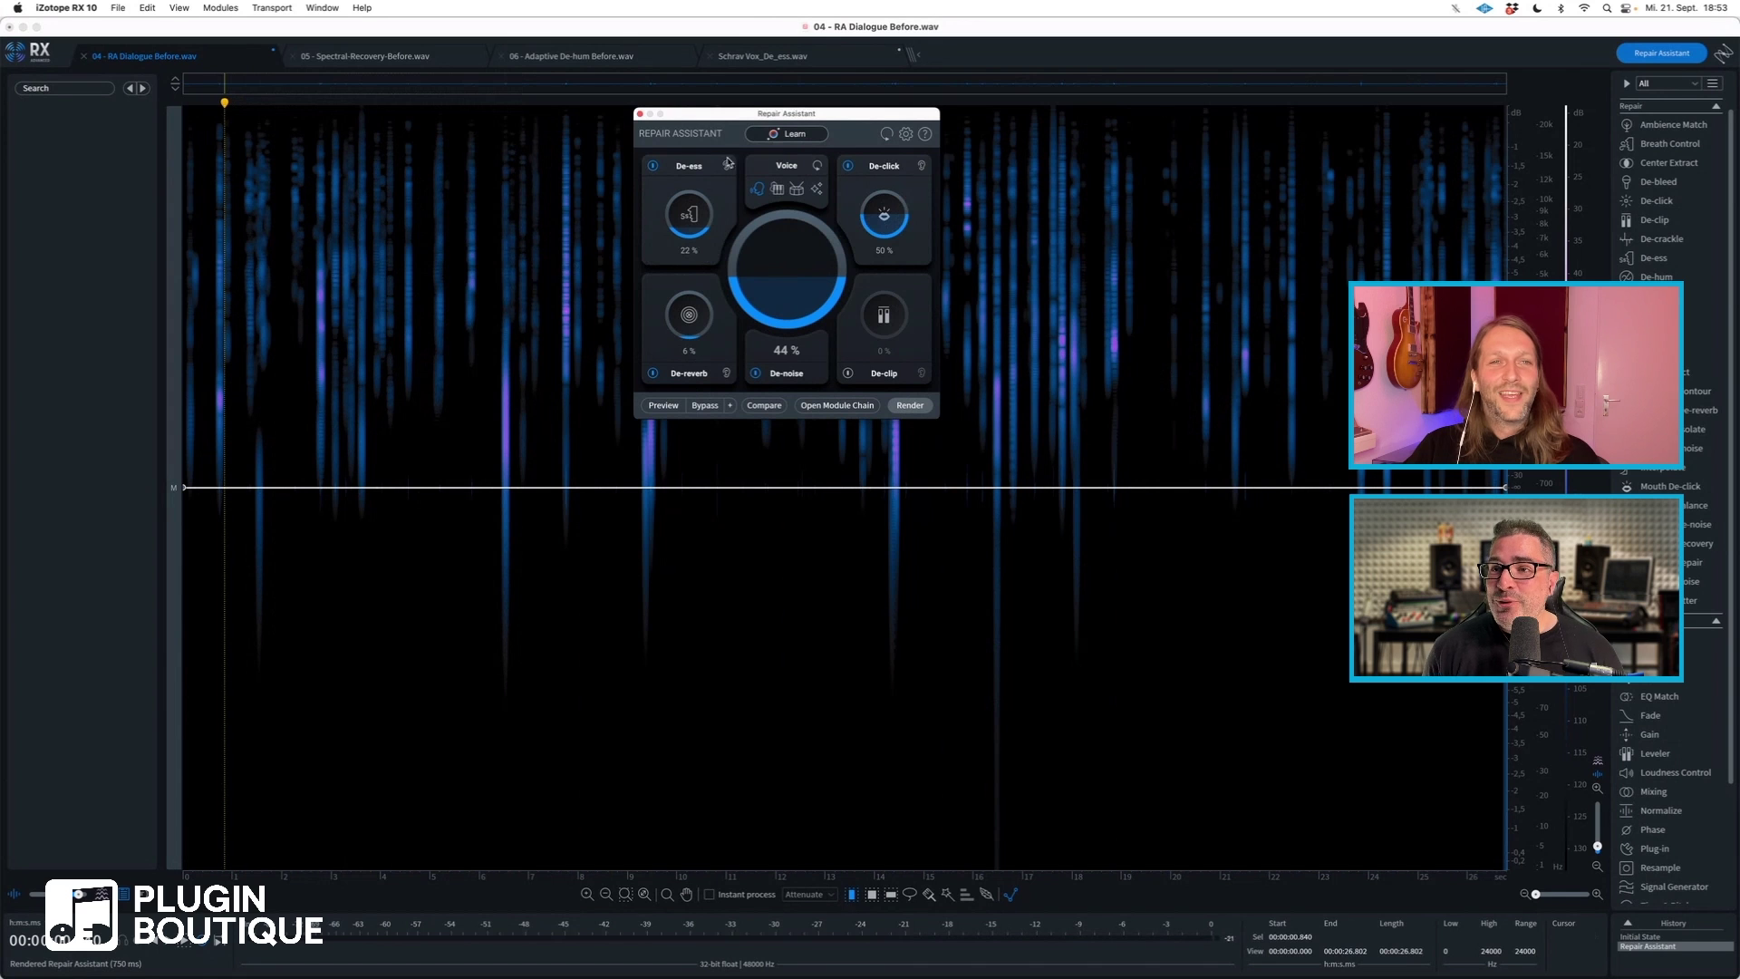
pyautogui.click(641, 115)
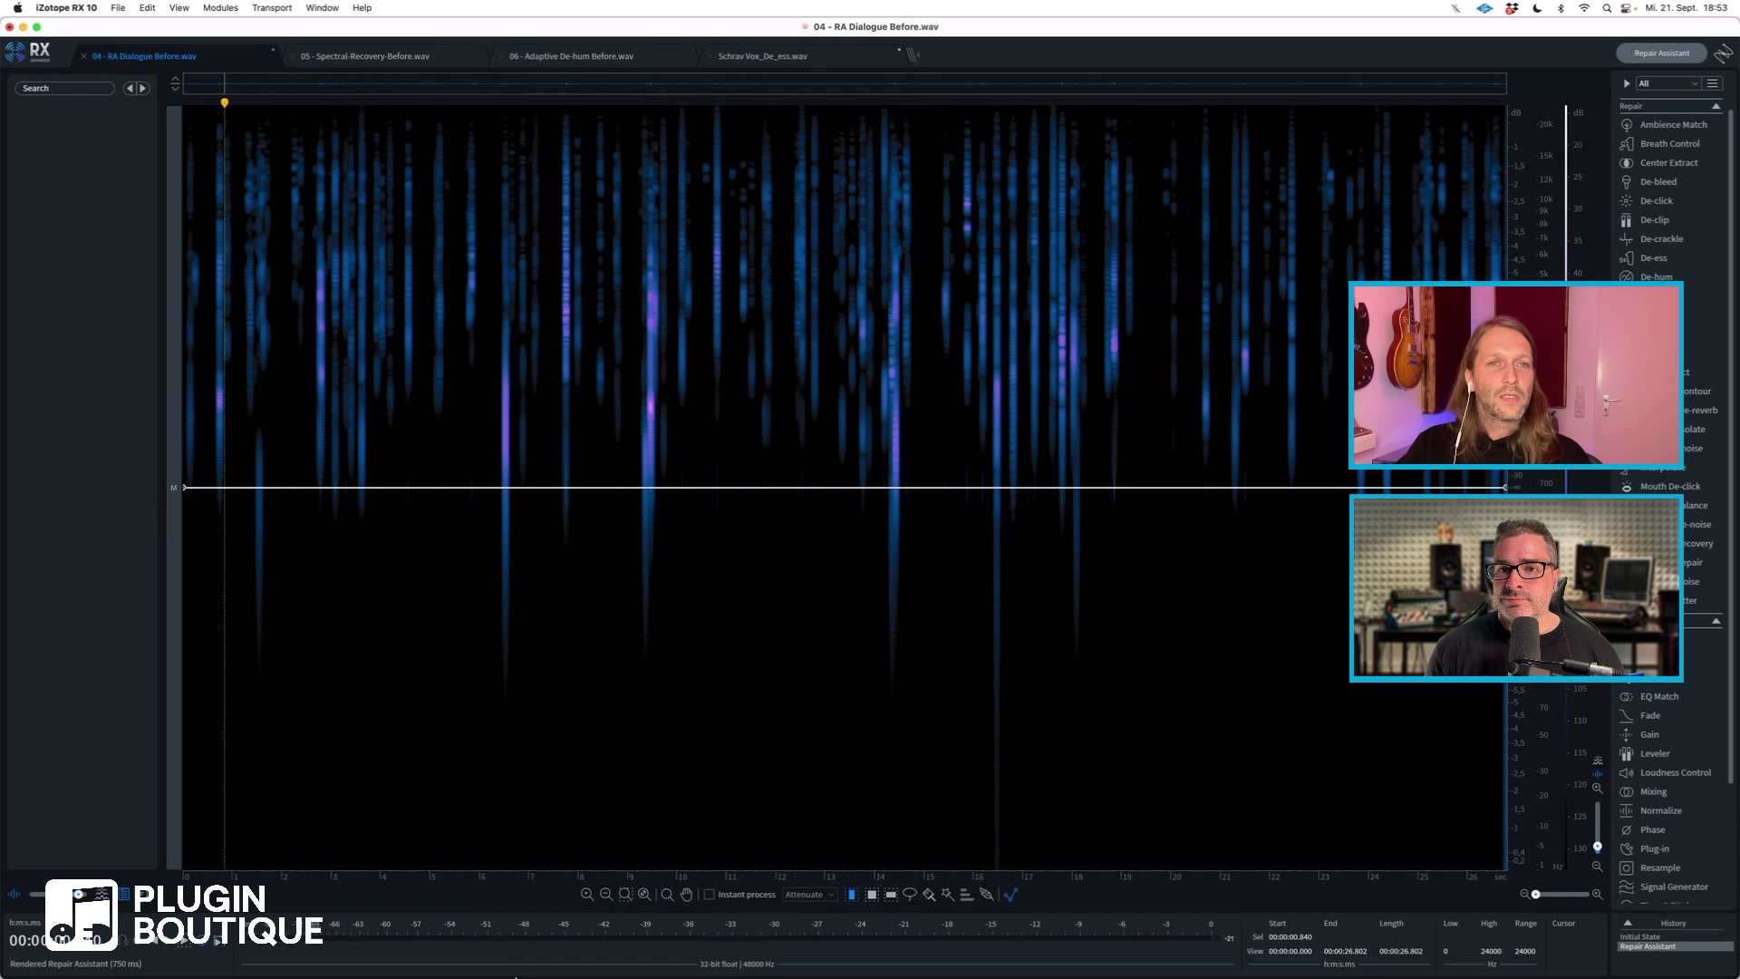
# Switch to Nuendo's RX Stream project and audition the vocal at bar 7 and the clip at bar 70
pyautogui.click(659, 951)
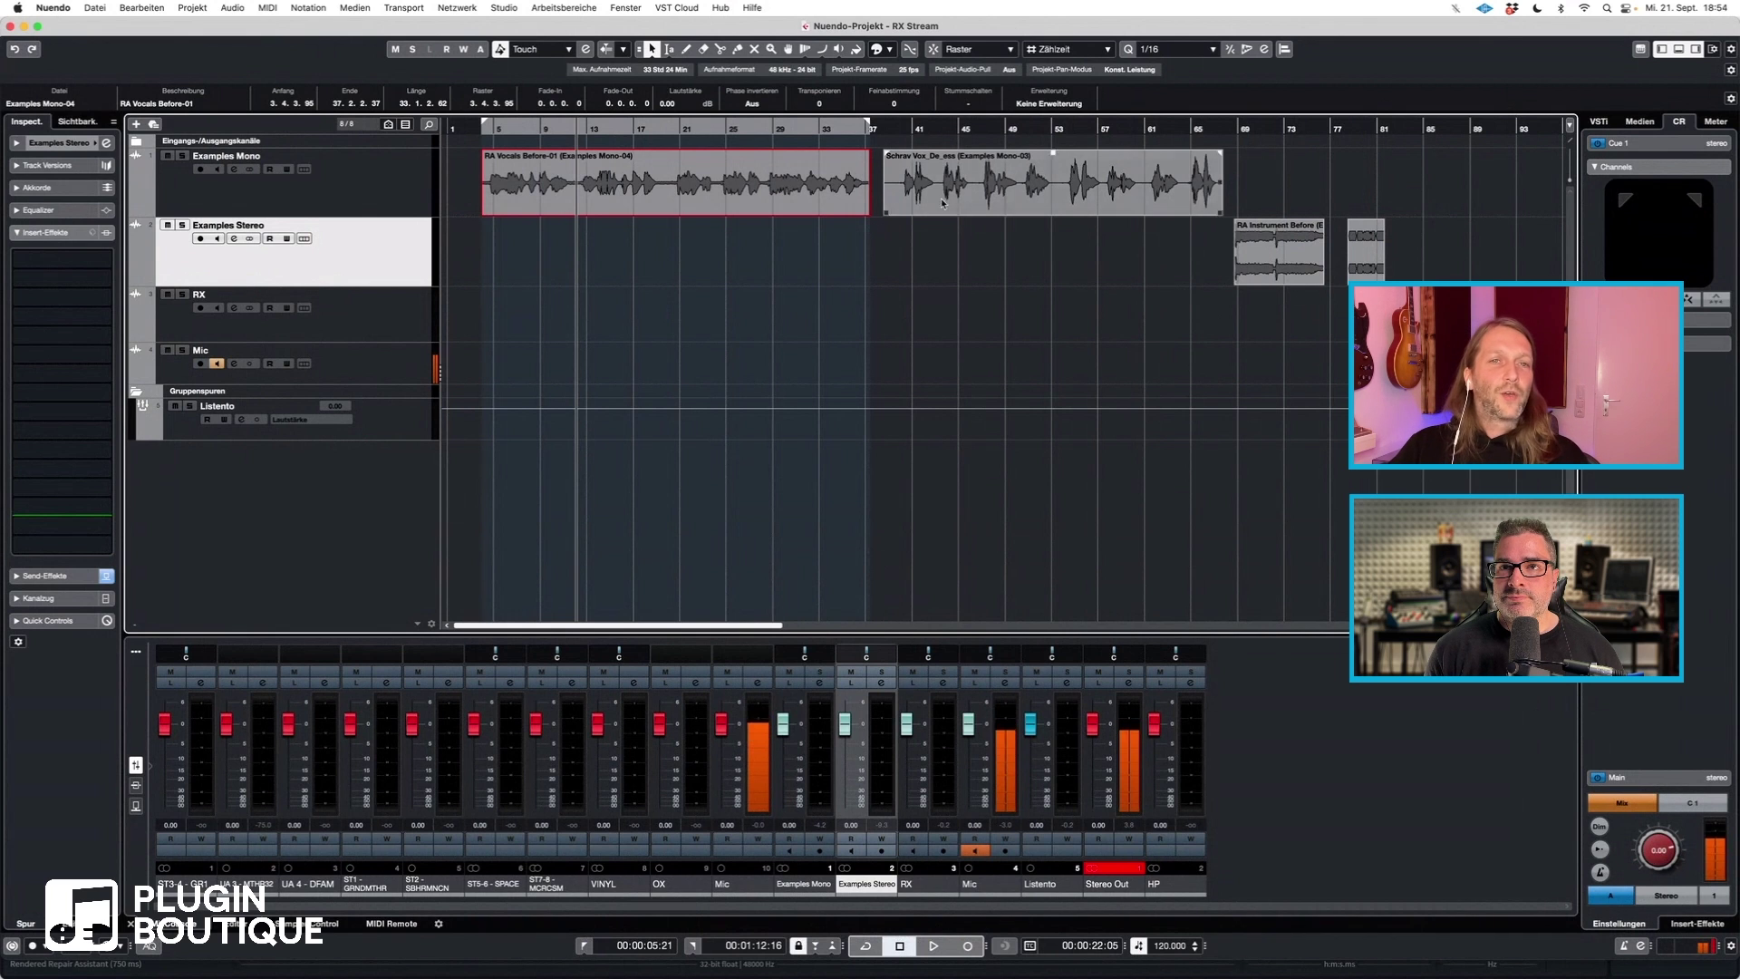
pyautogui.click(520, 129)
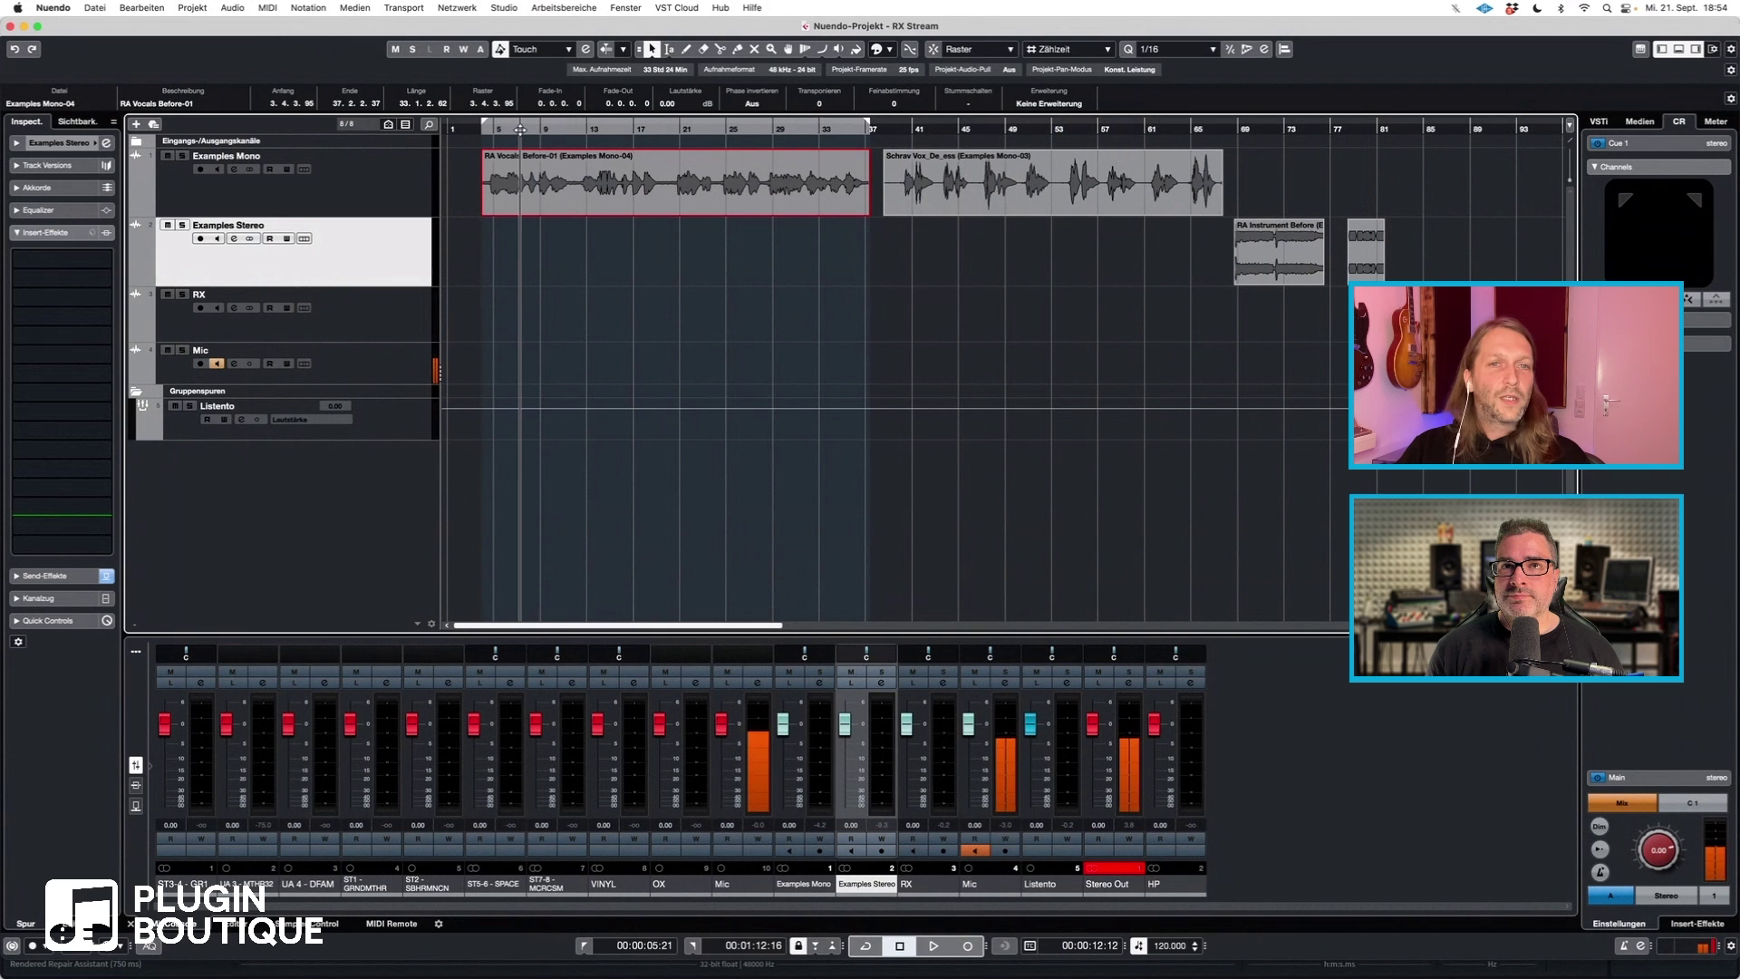
pyautogui.press('space')
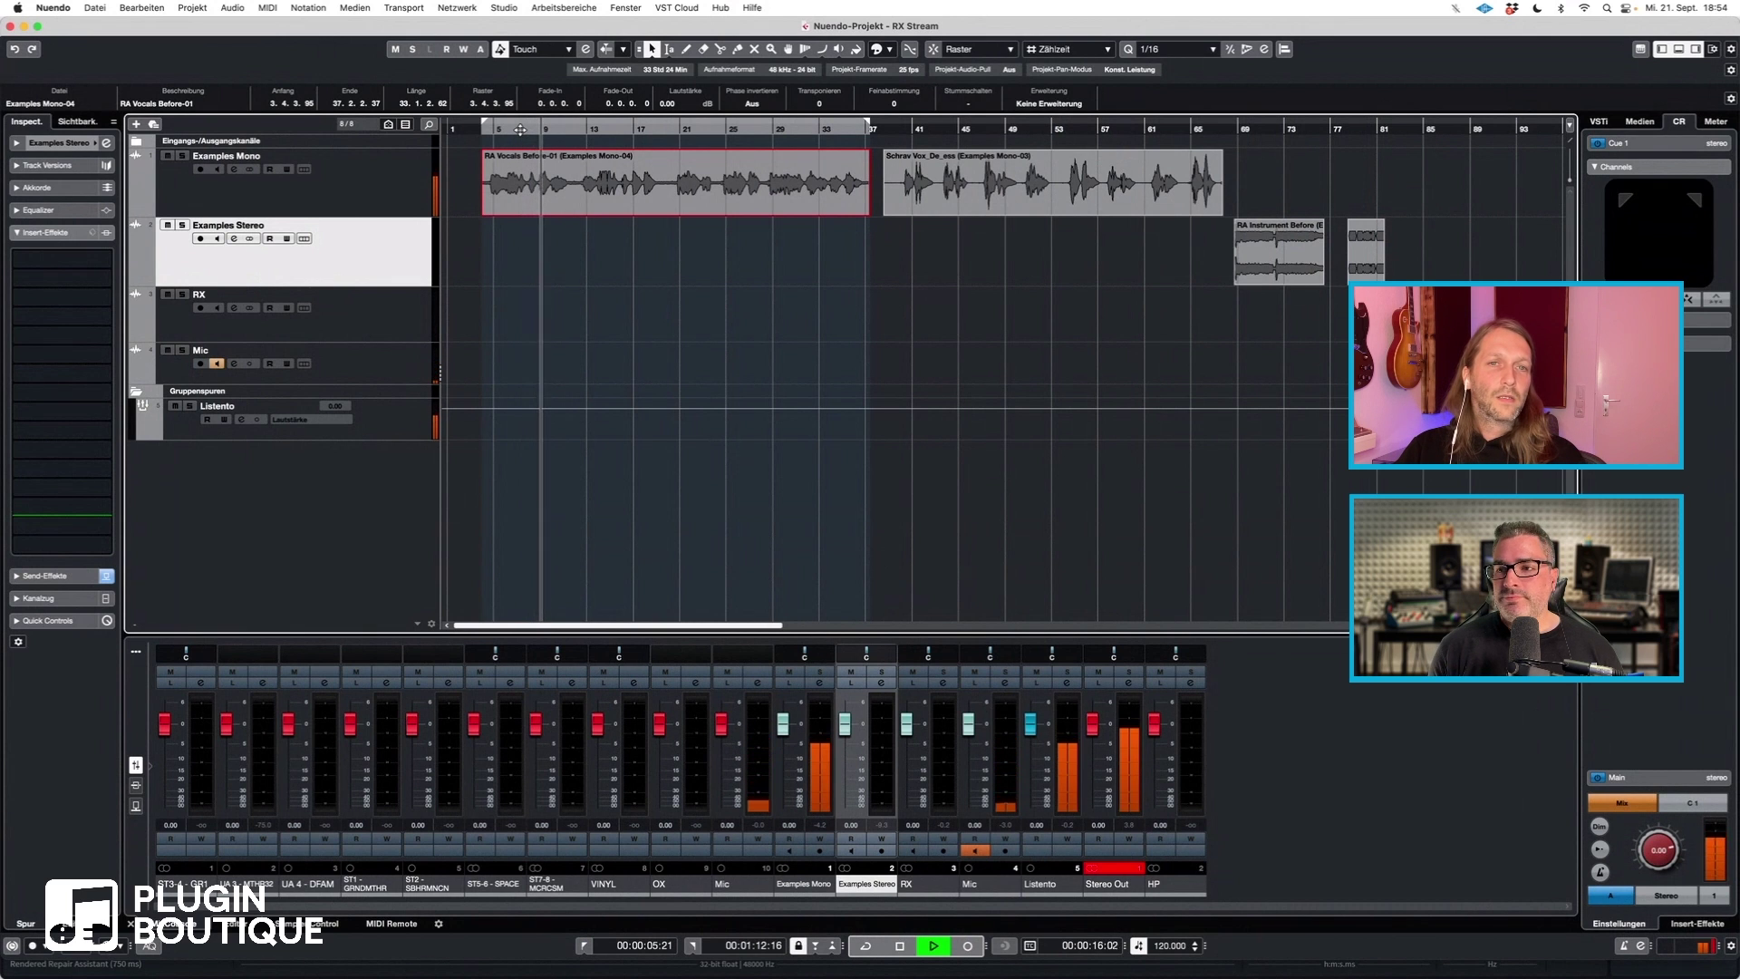
pyautogui.press('space')
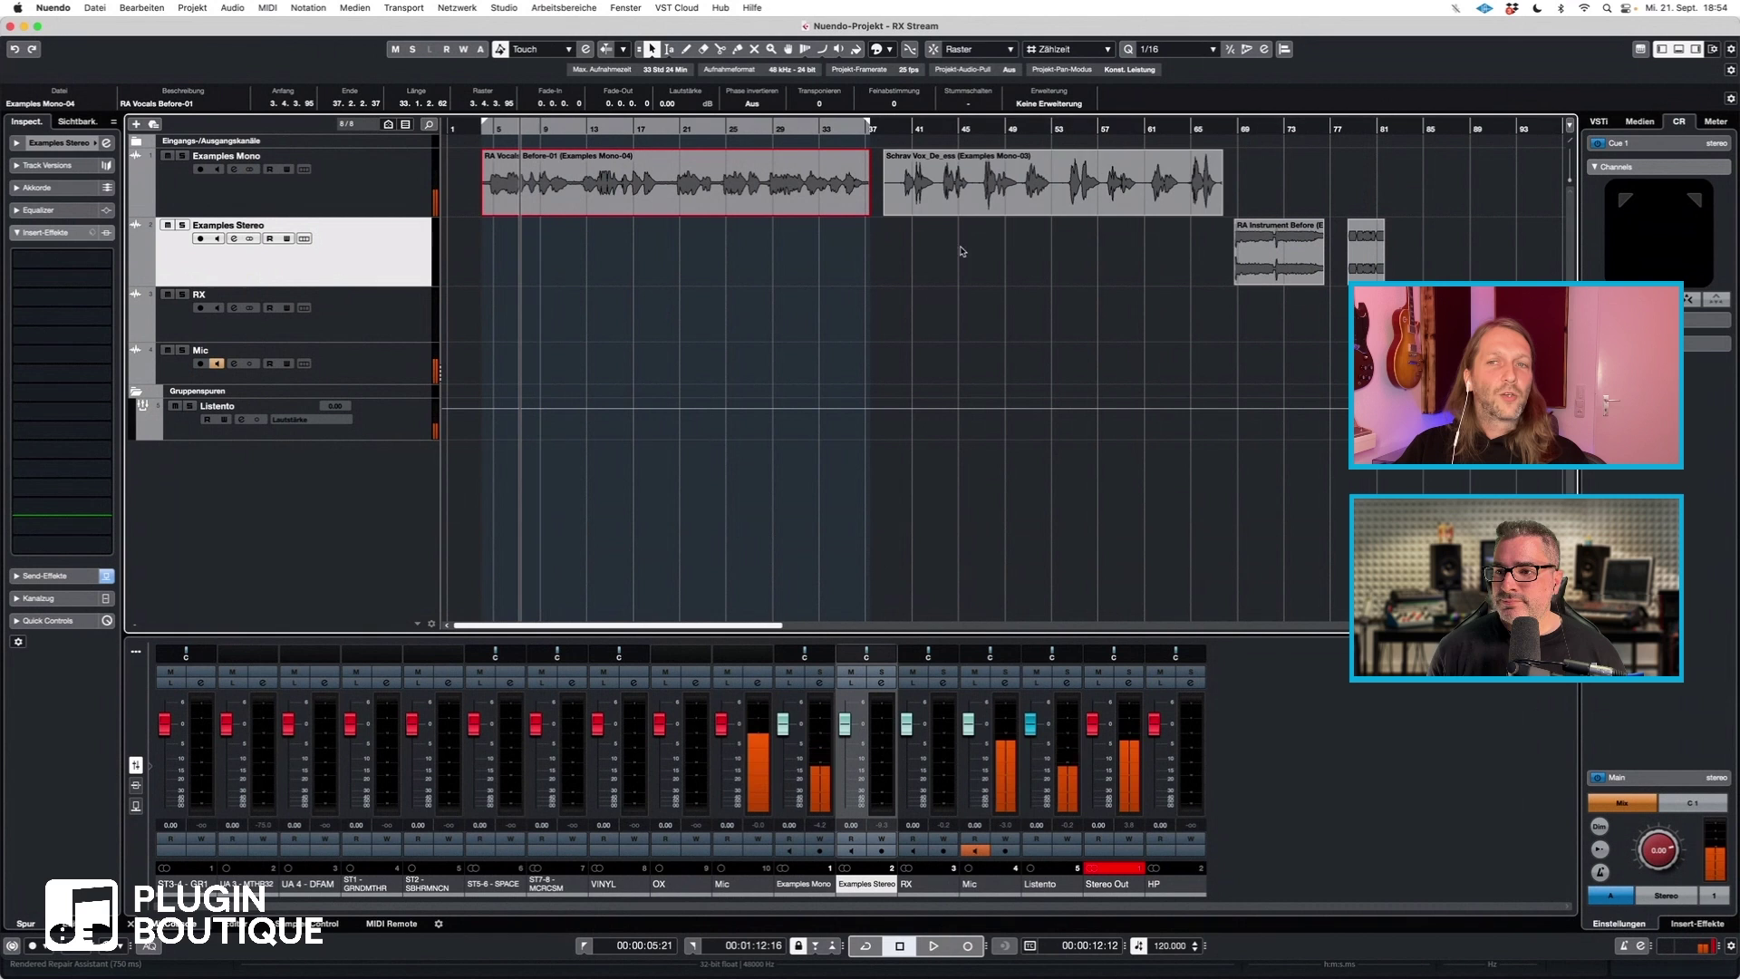
pyautogui.click(1261, 129)
pyautogui.press('space')
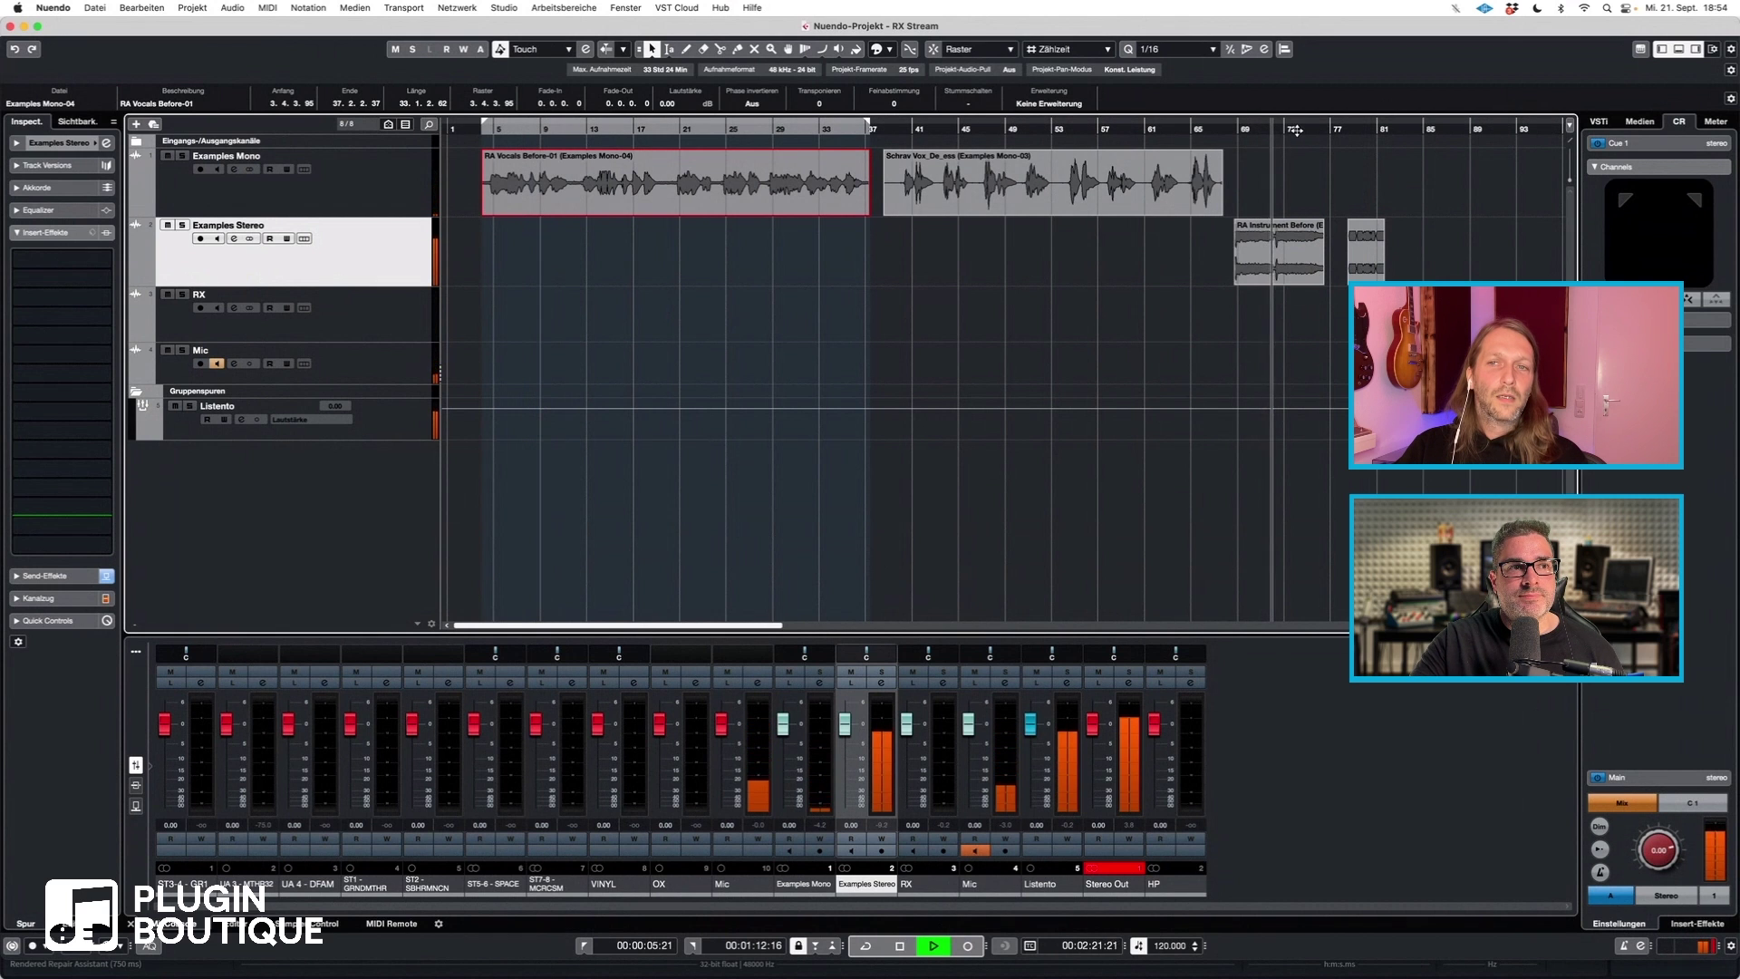
pyautogui.press('space')
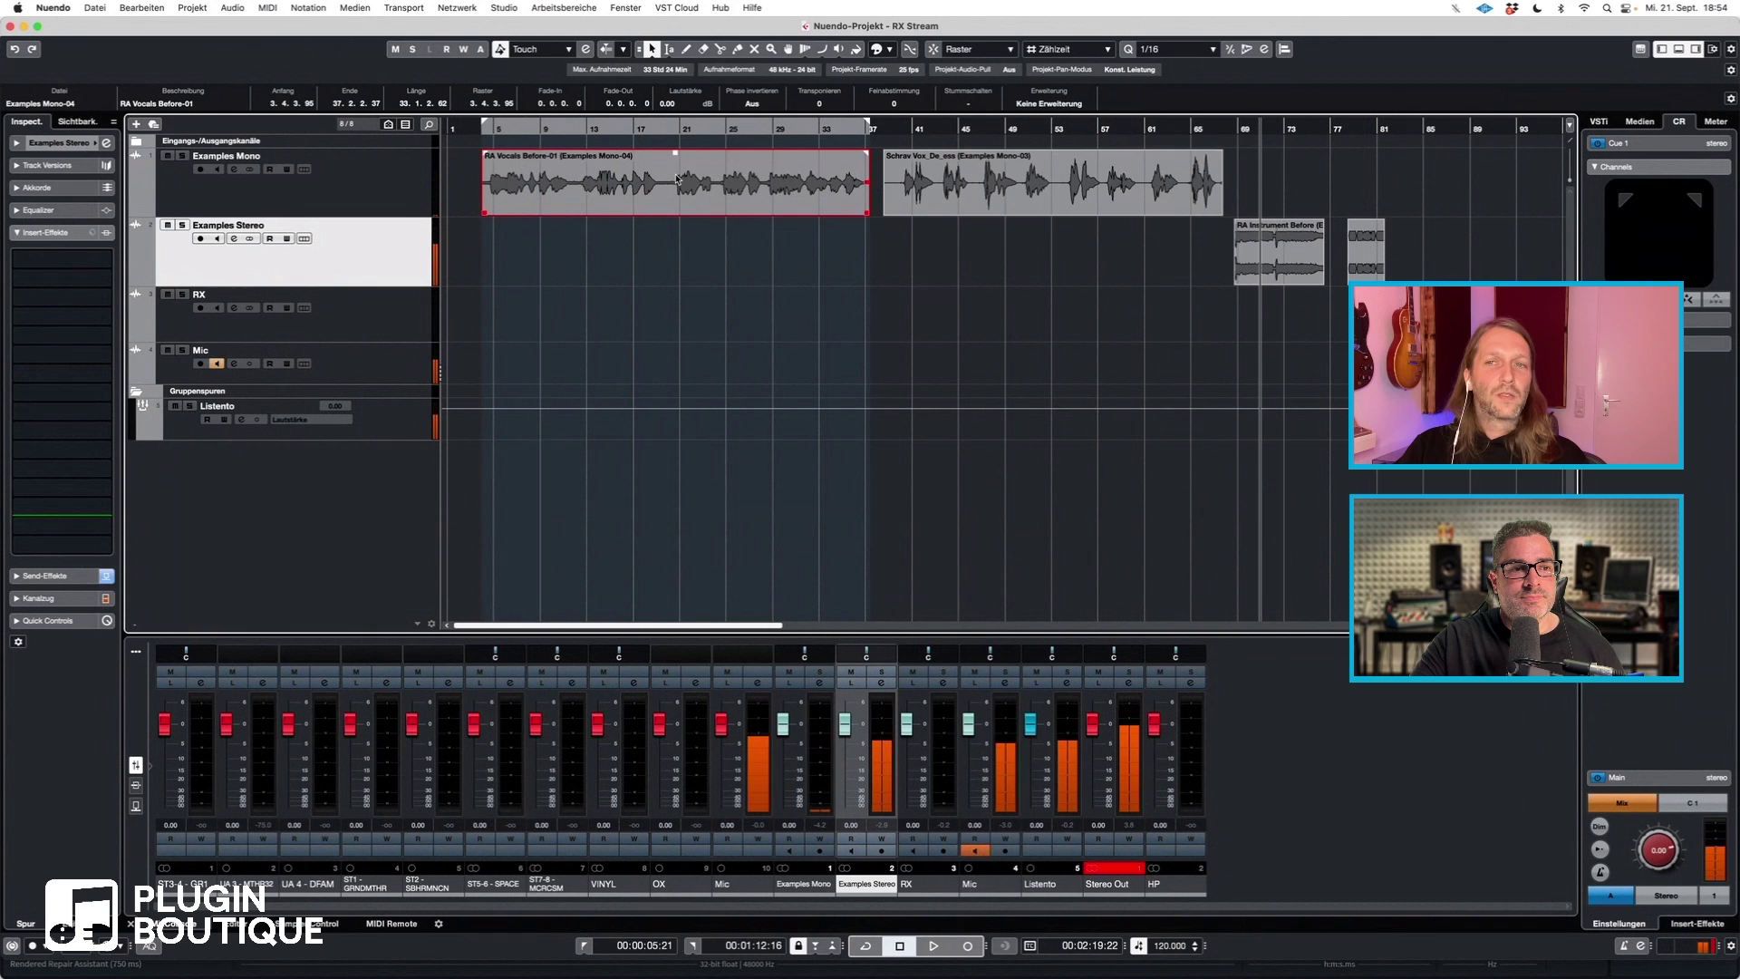
# Load RX 10 Repair Assistant, found by searching 'repa', into Examples Mono's first insert slot
pyautogui.click(405, 169)
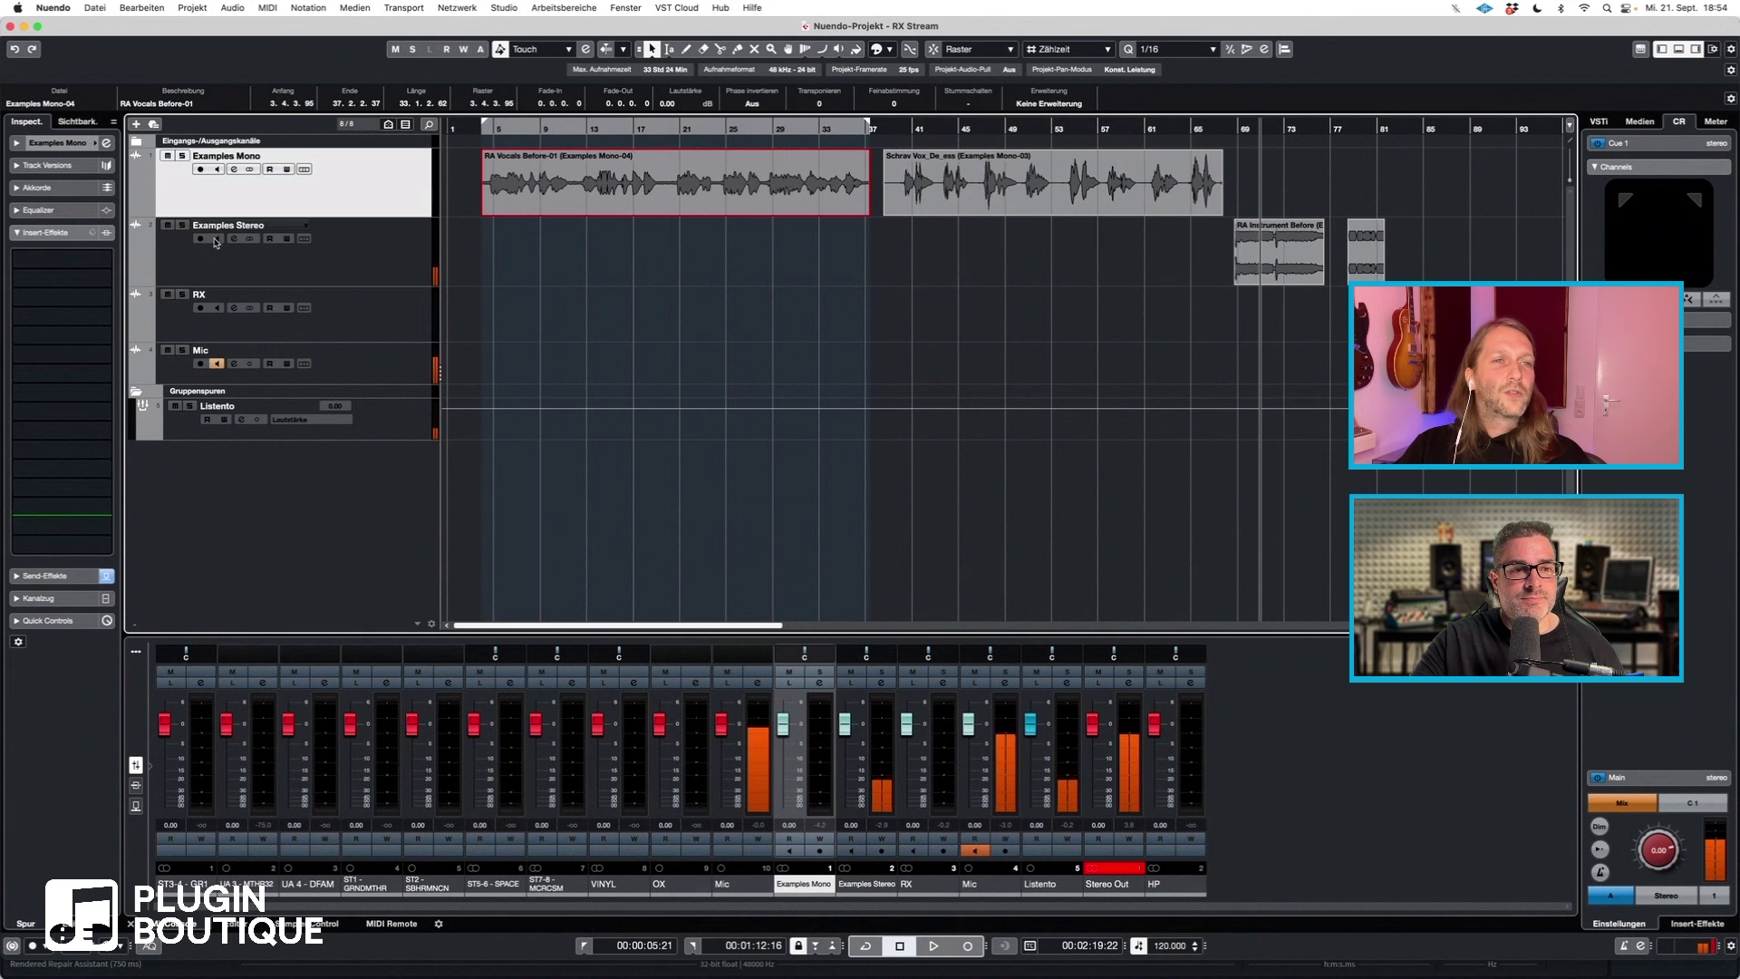
pyautogui.click(84, 260)
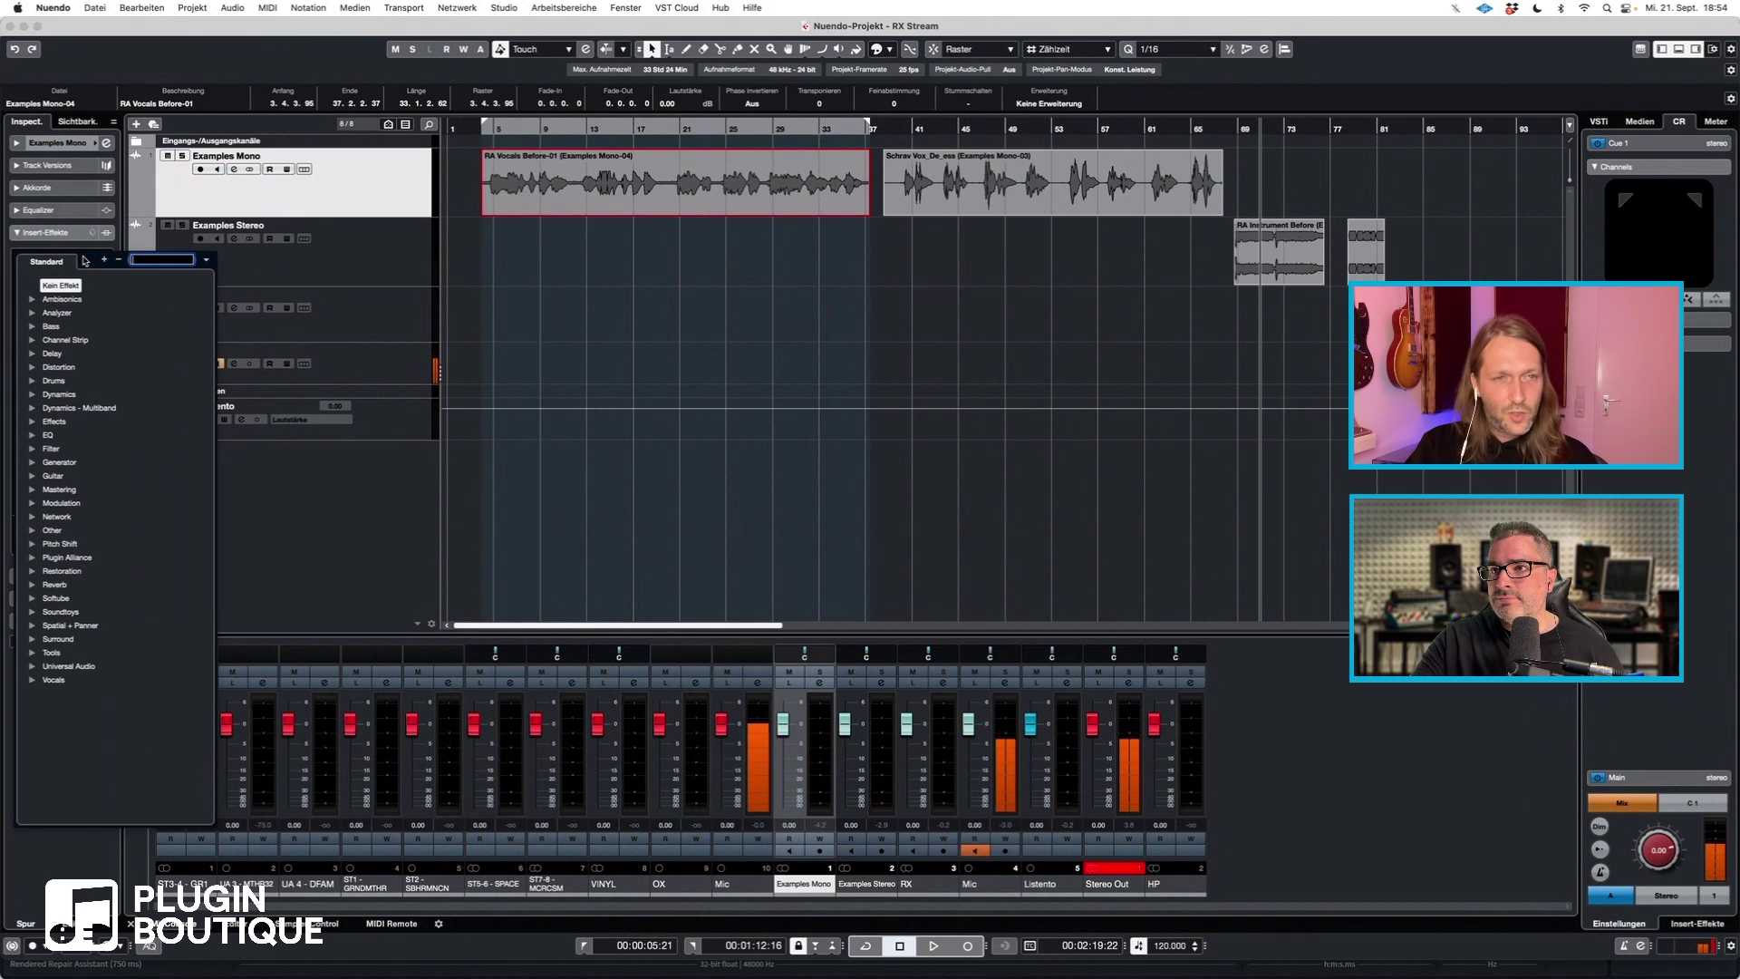
pyautogui.write('repa')
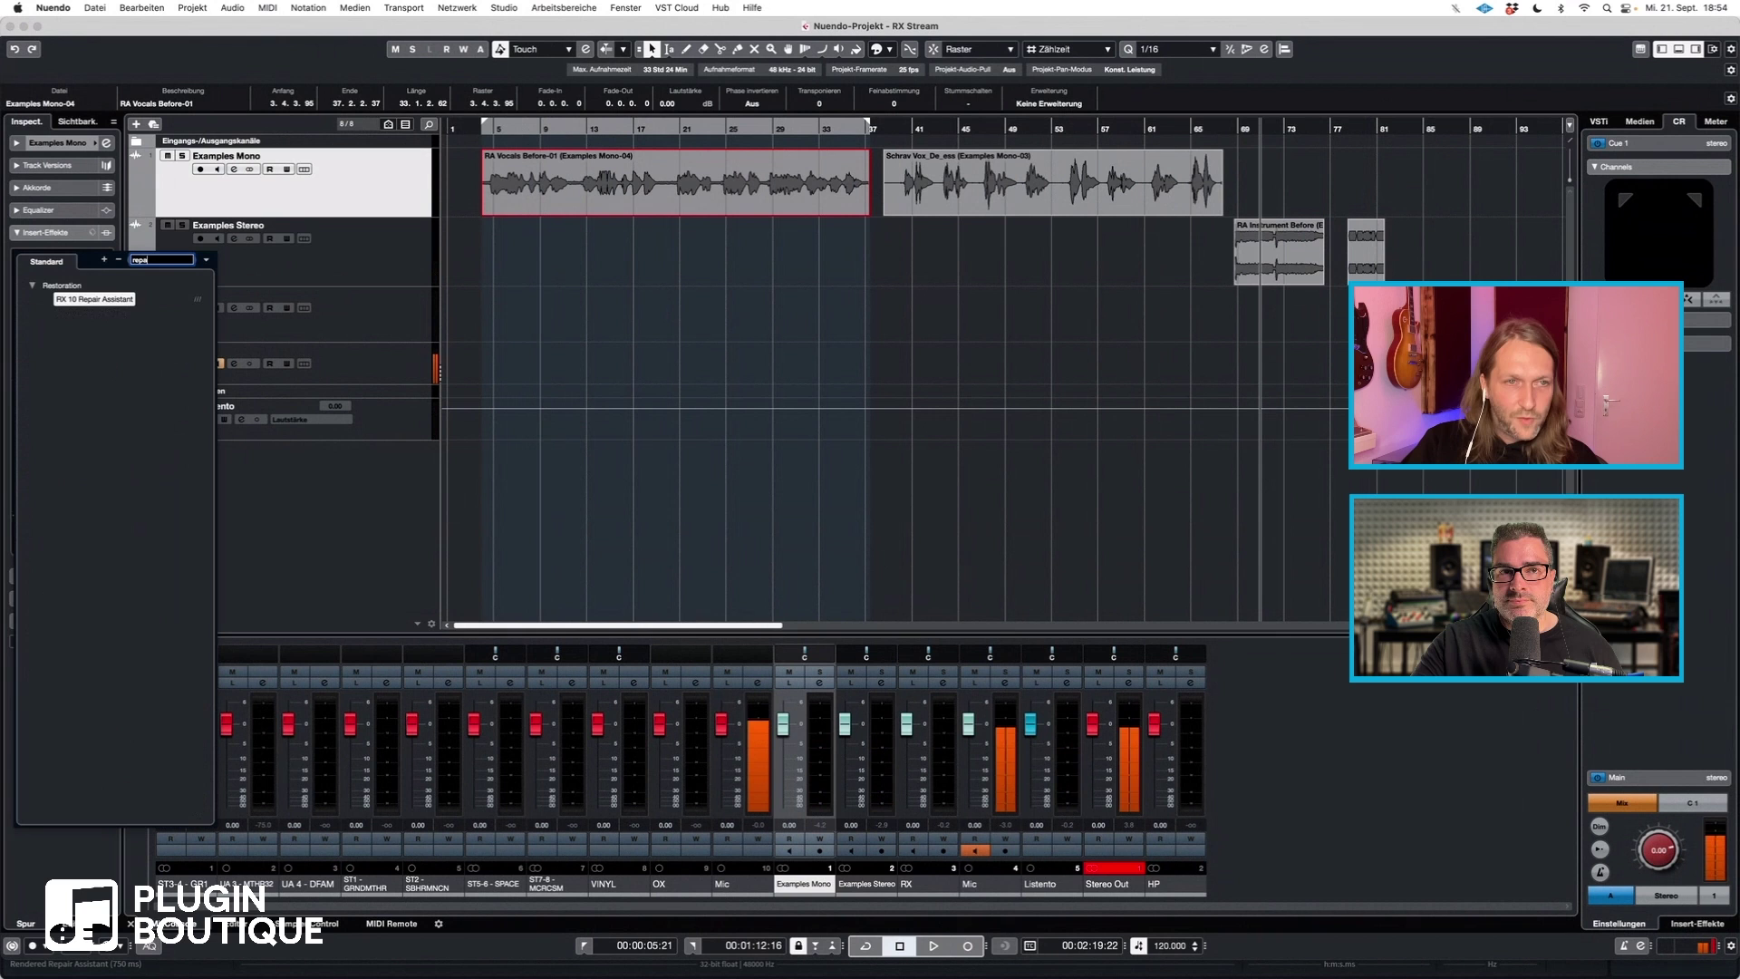
pyautogui.click(79, 303)
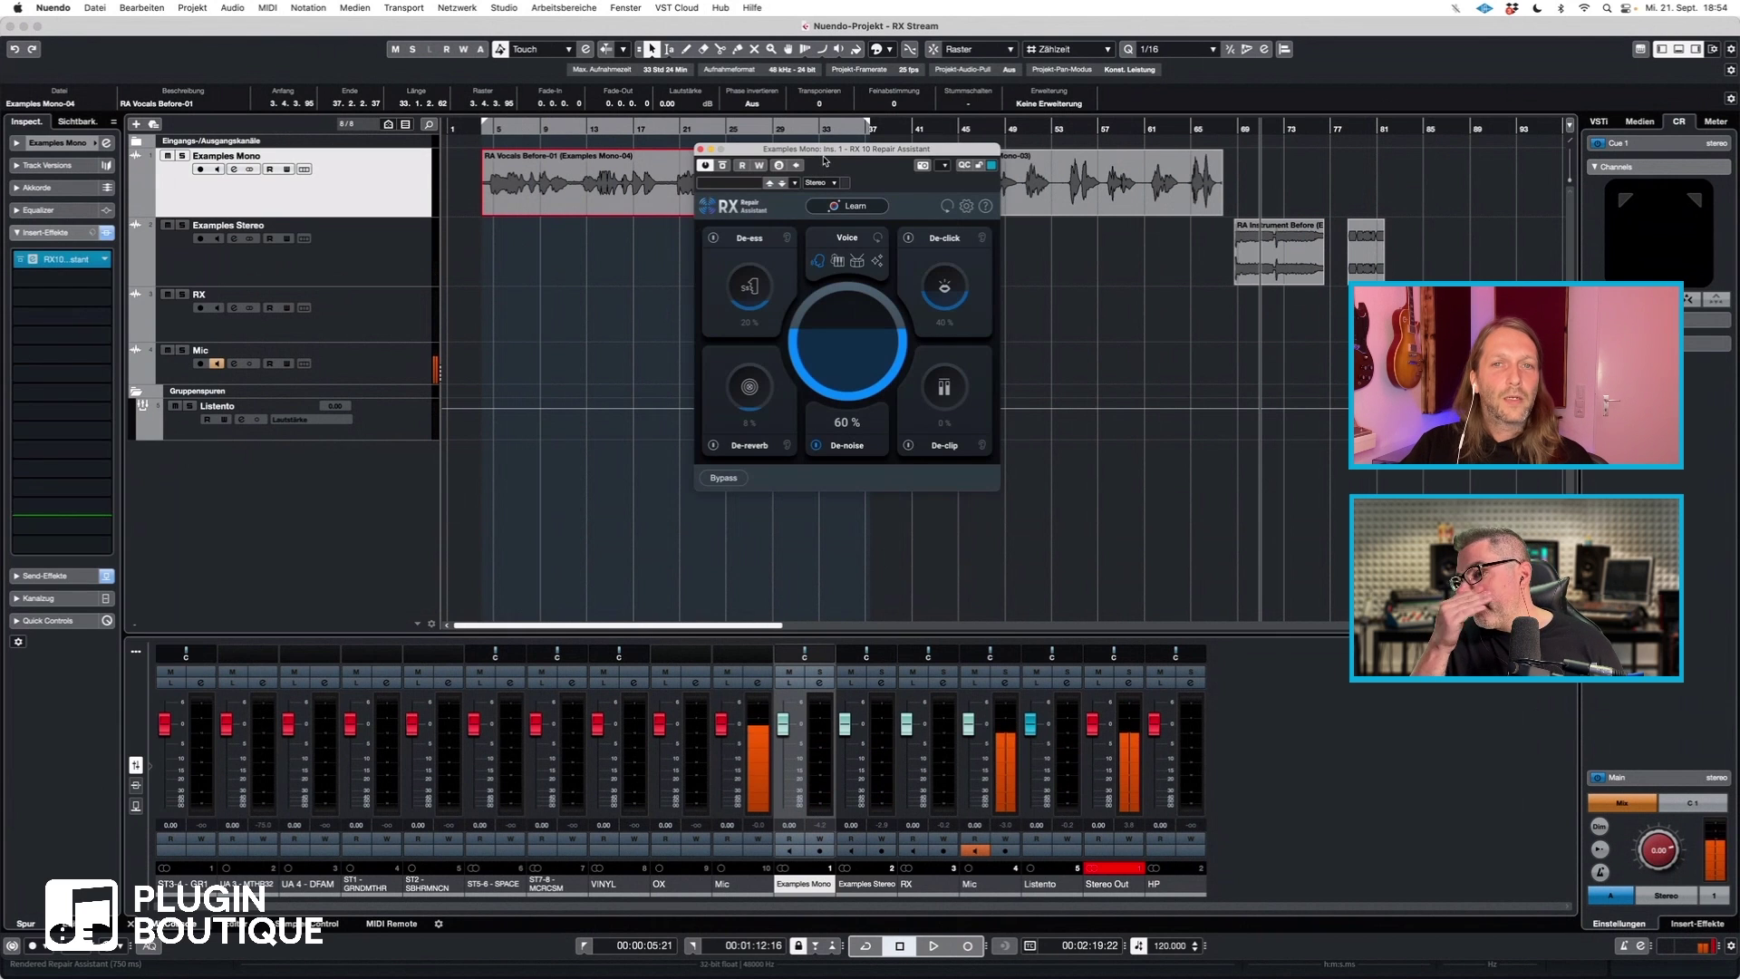
pyautogui.moveTo(824, 159); pyautogui.dragTo(841, 205)
pyautogui.click(526, 135)
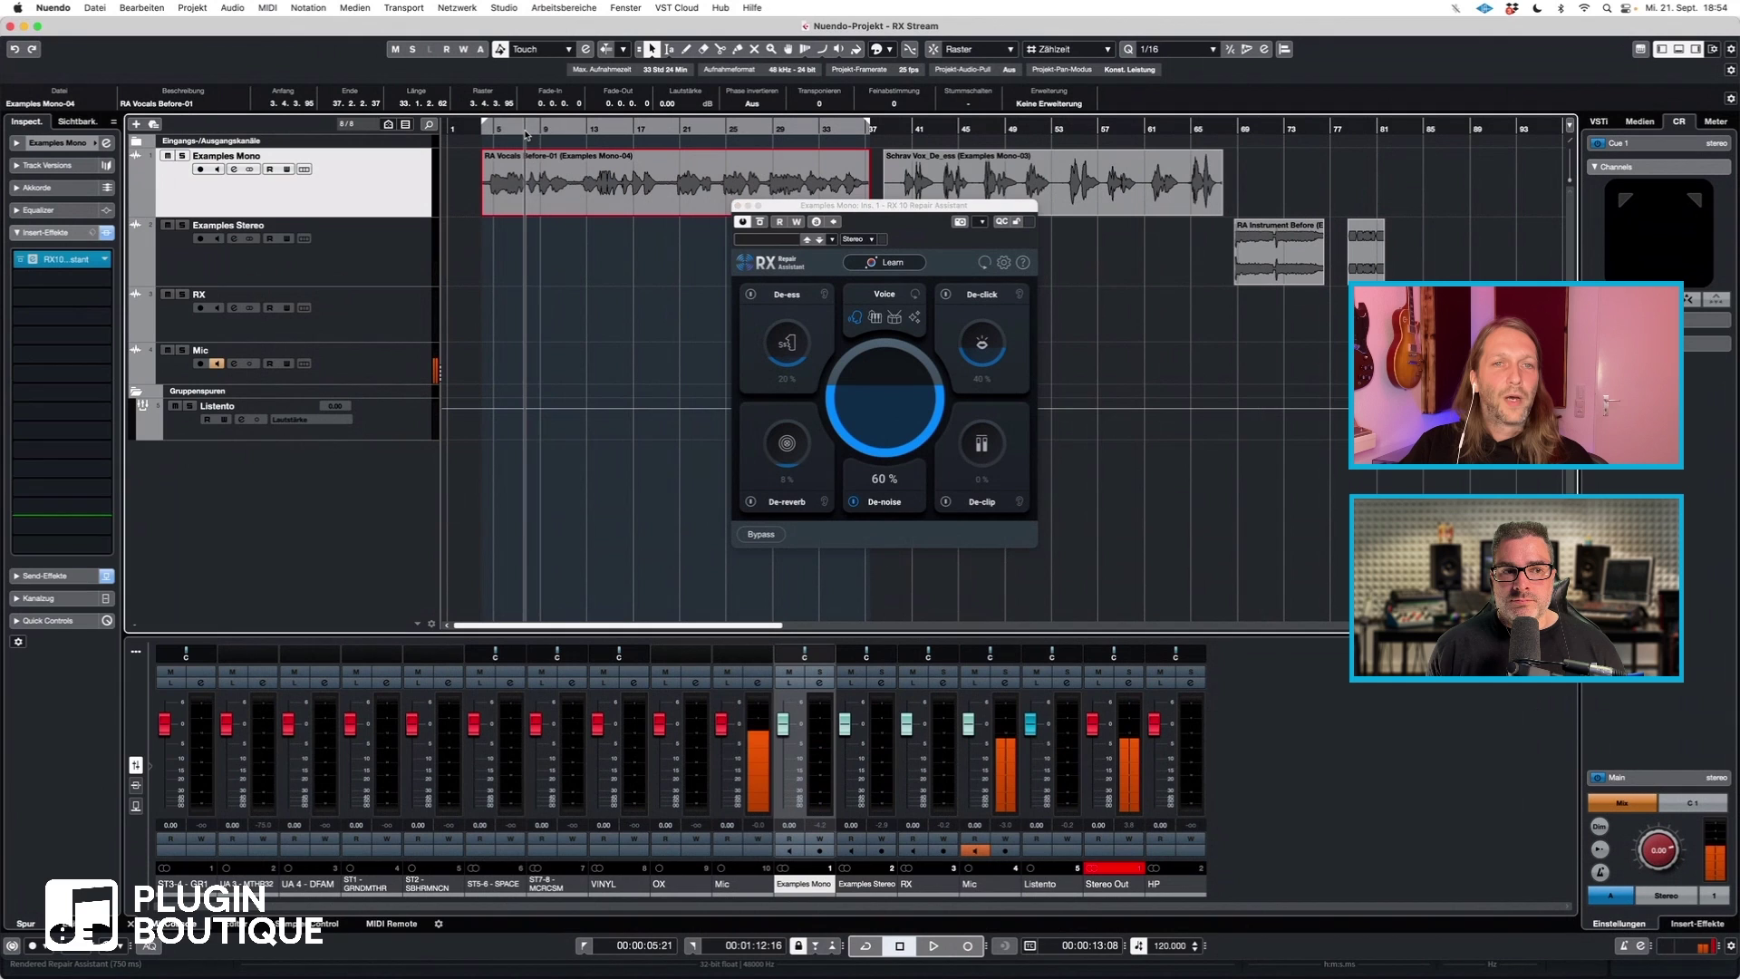
# Have the assistant learn the playing vocal, giving De-noise 50%, De-ess 11%, De-reverb 9%
pyautogui.click(901, 265)
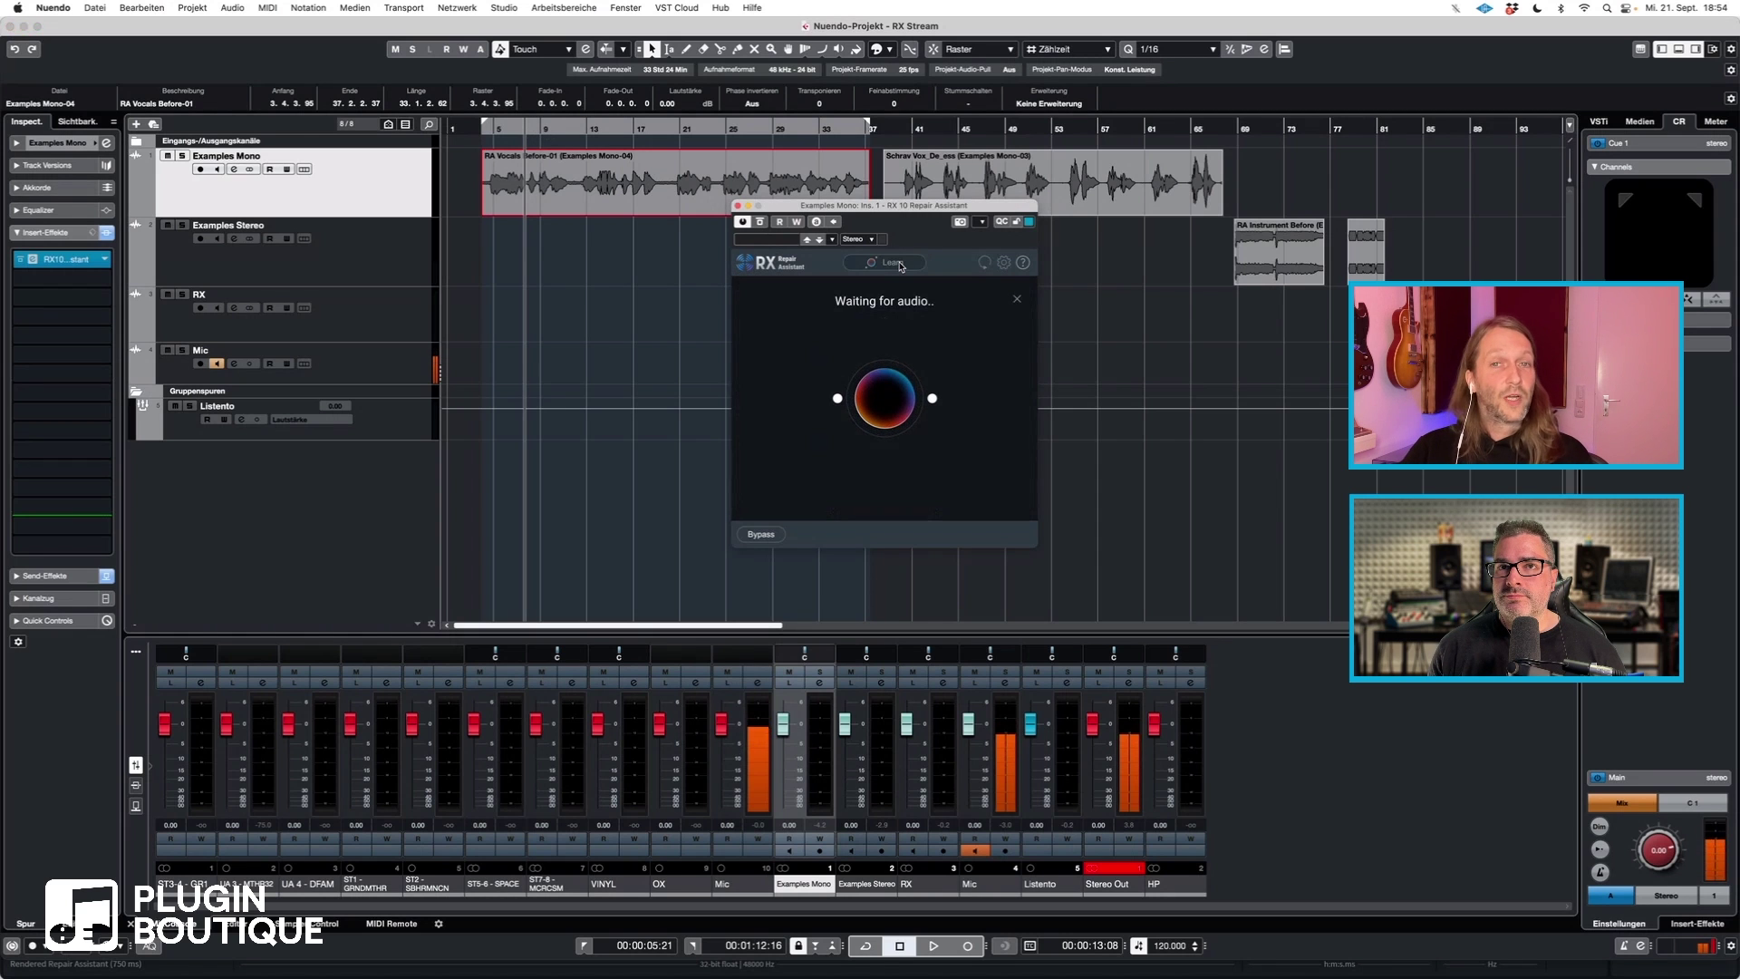
pyautogui.press('space')
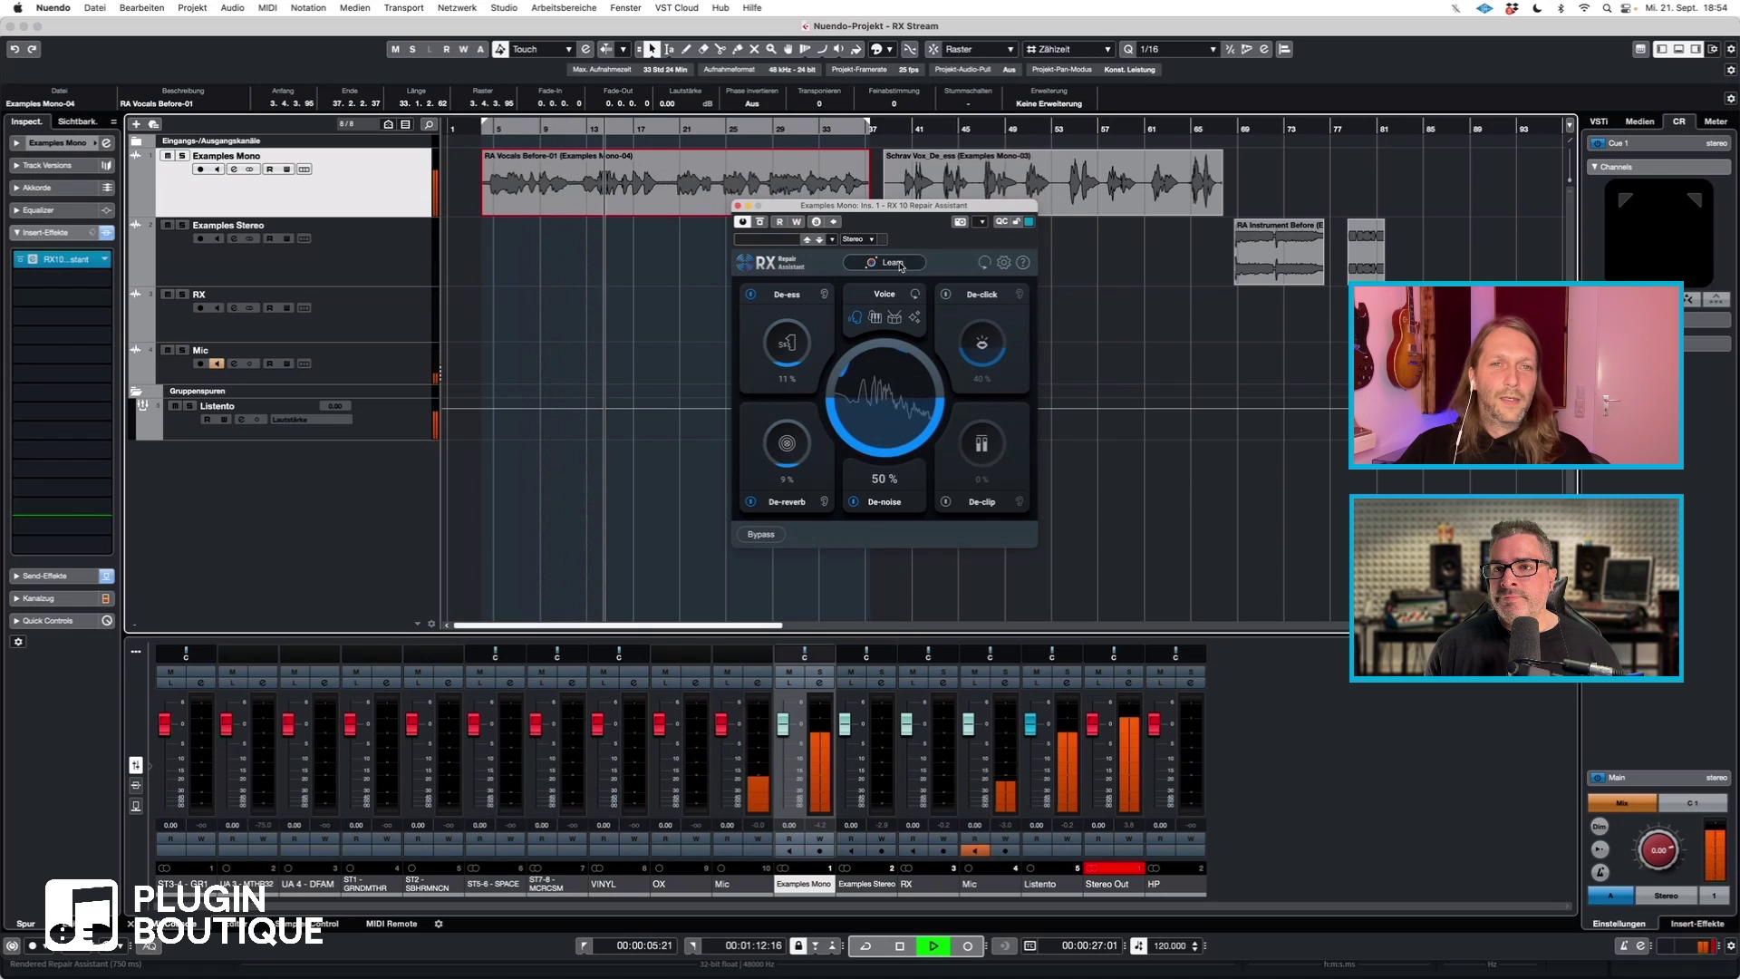
pyautogui.press('space')
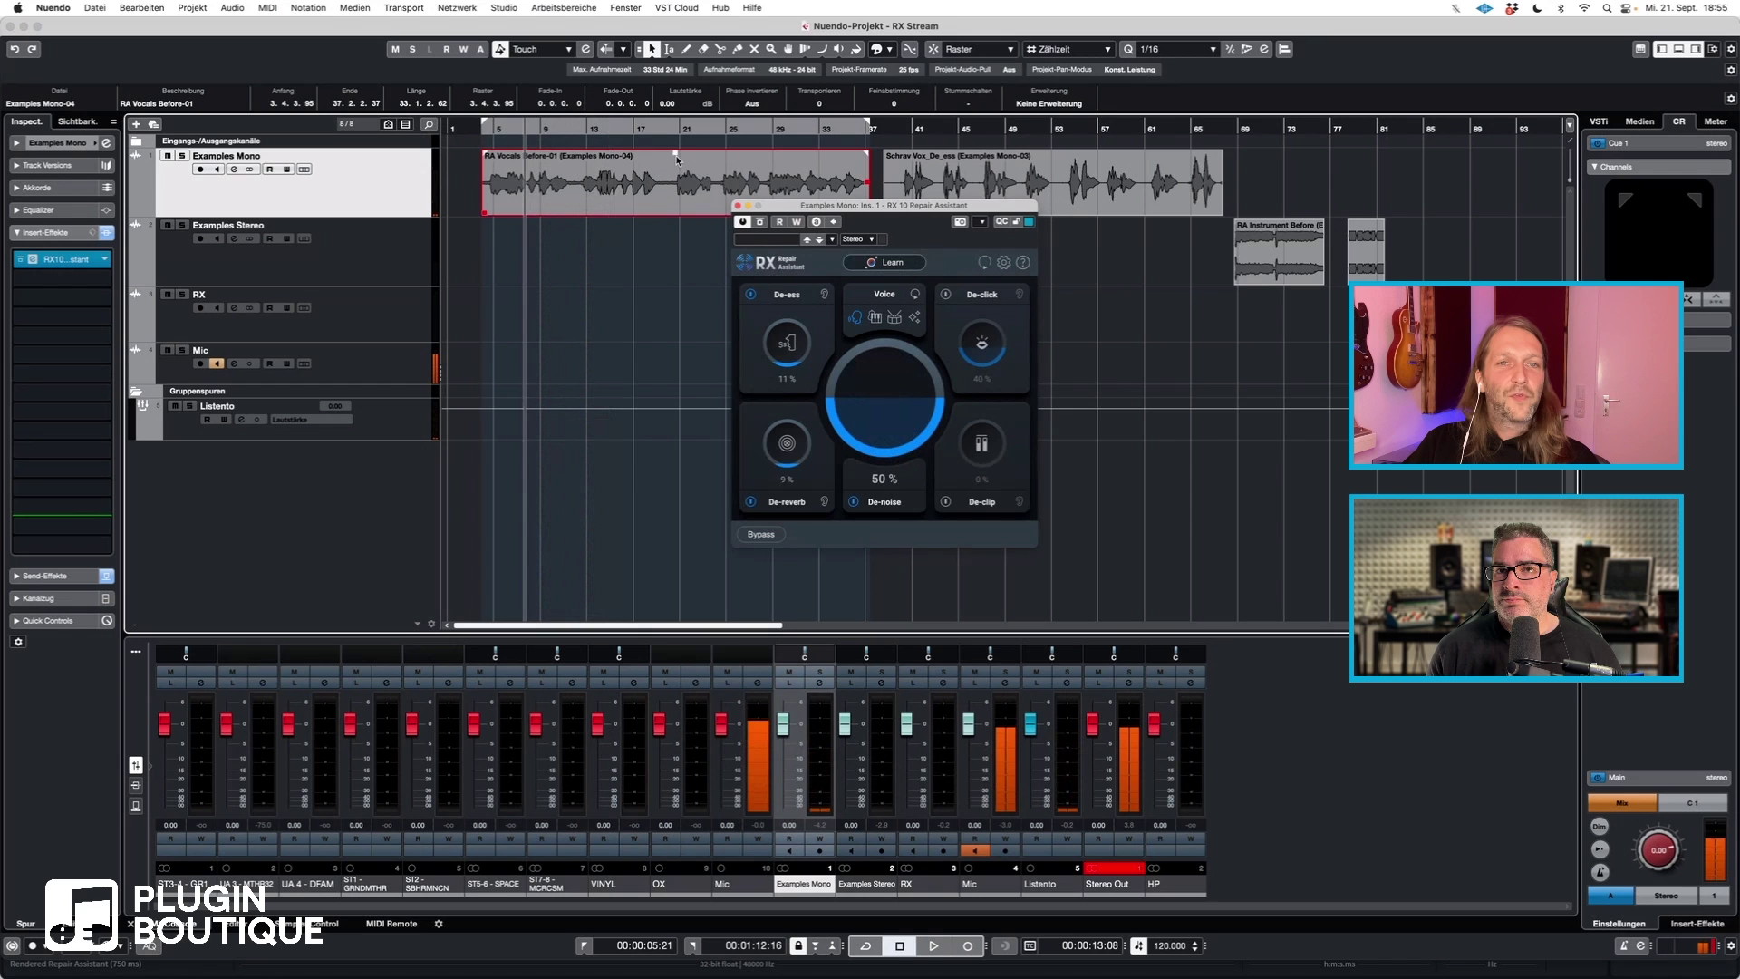
# Play the vocal and toggle the repair bypass three times to compare with the original
pyautogui.click(628, 130)
pyautogui.click(635, 131)
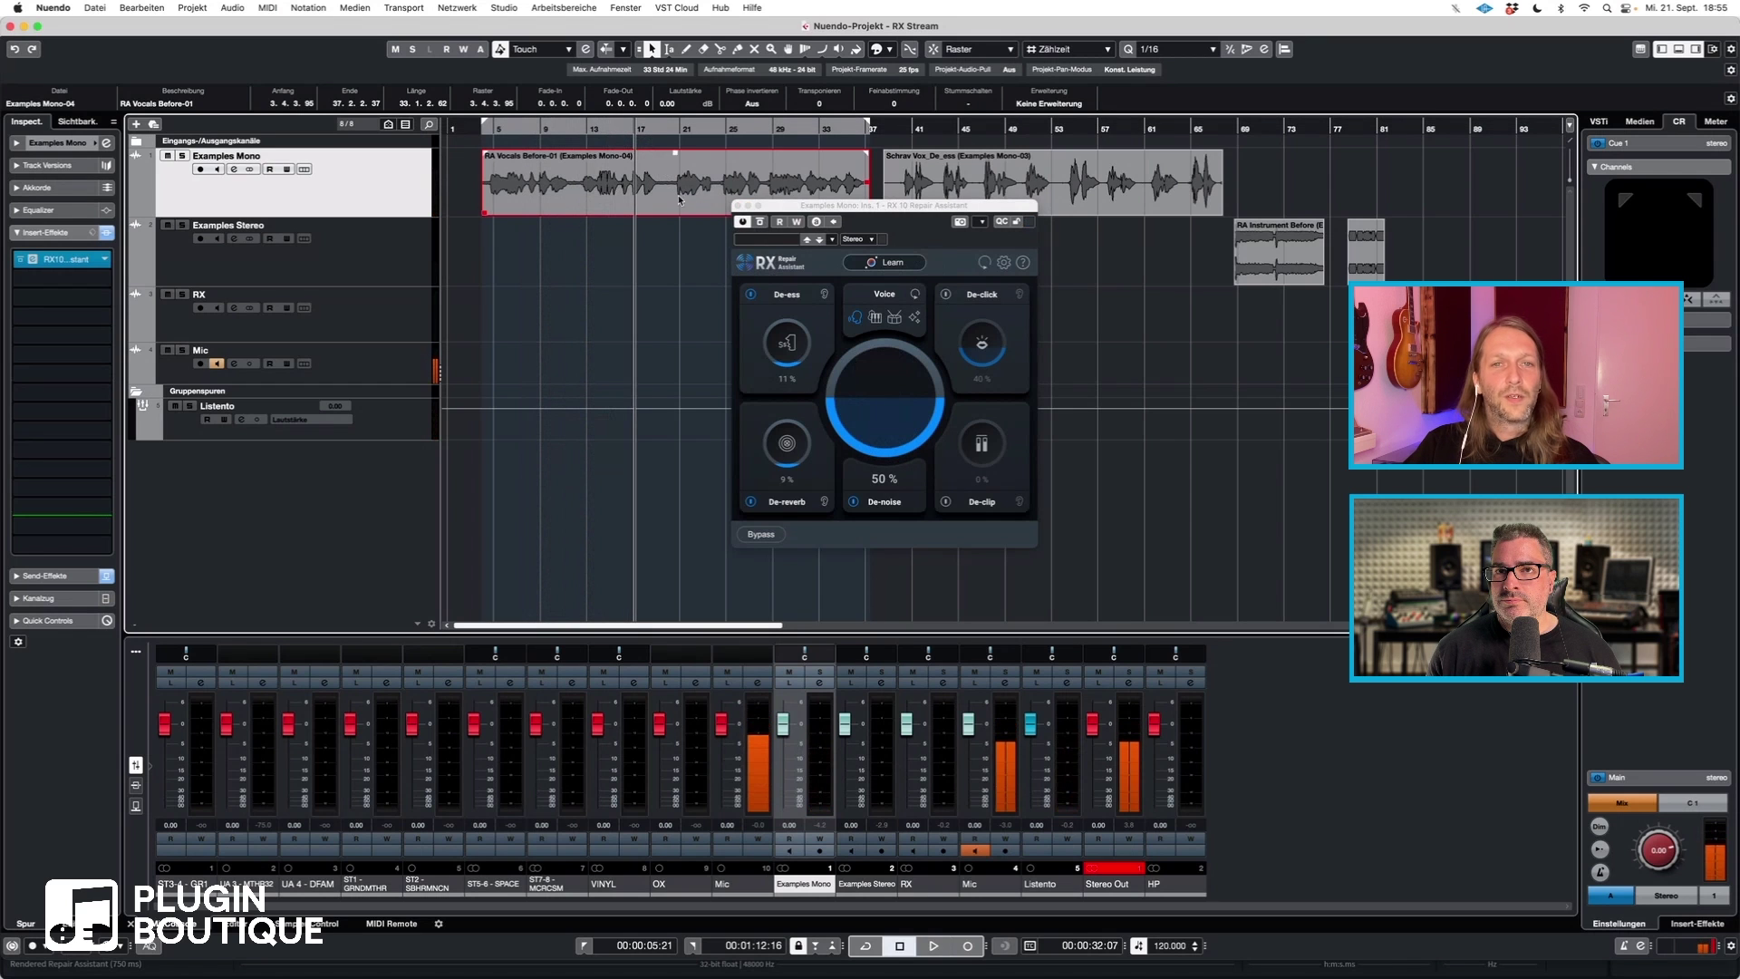
pyautogui.press('space')
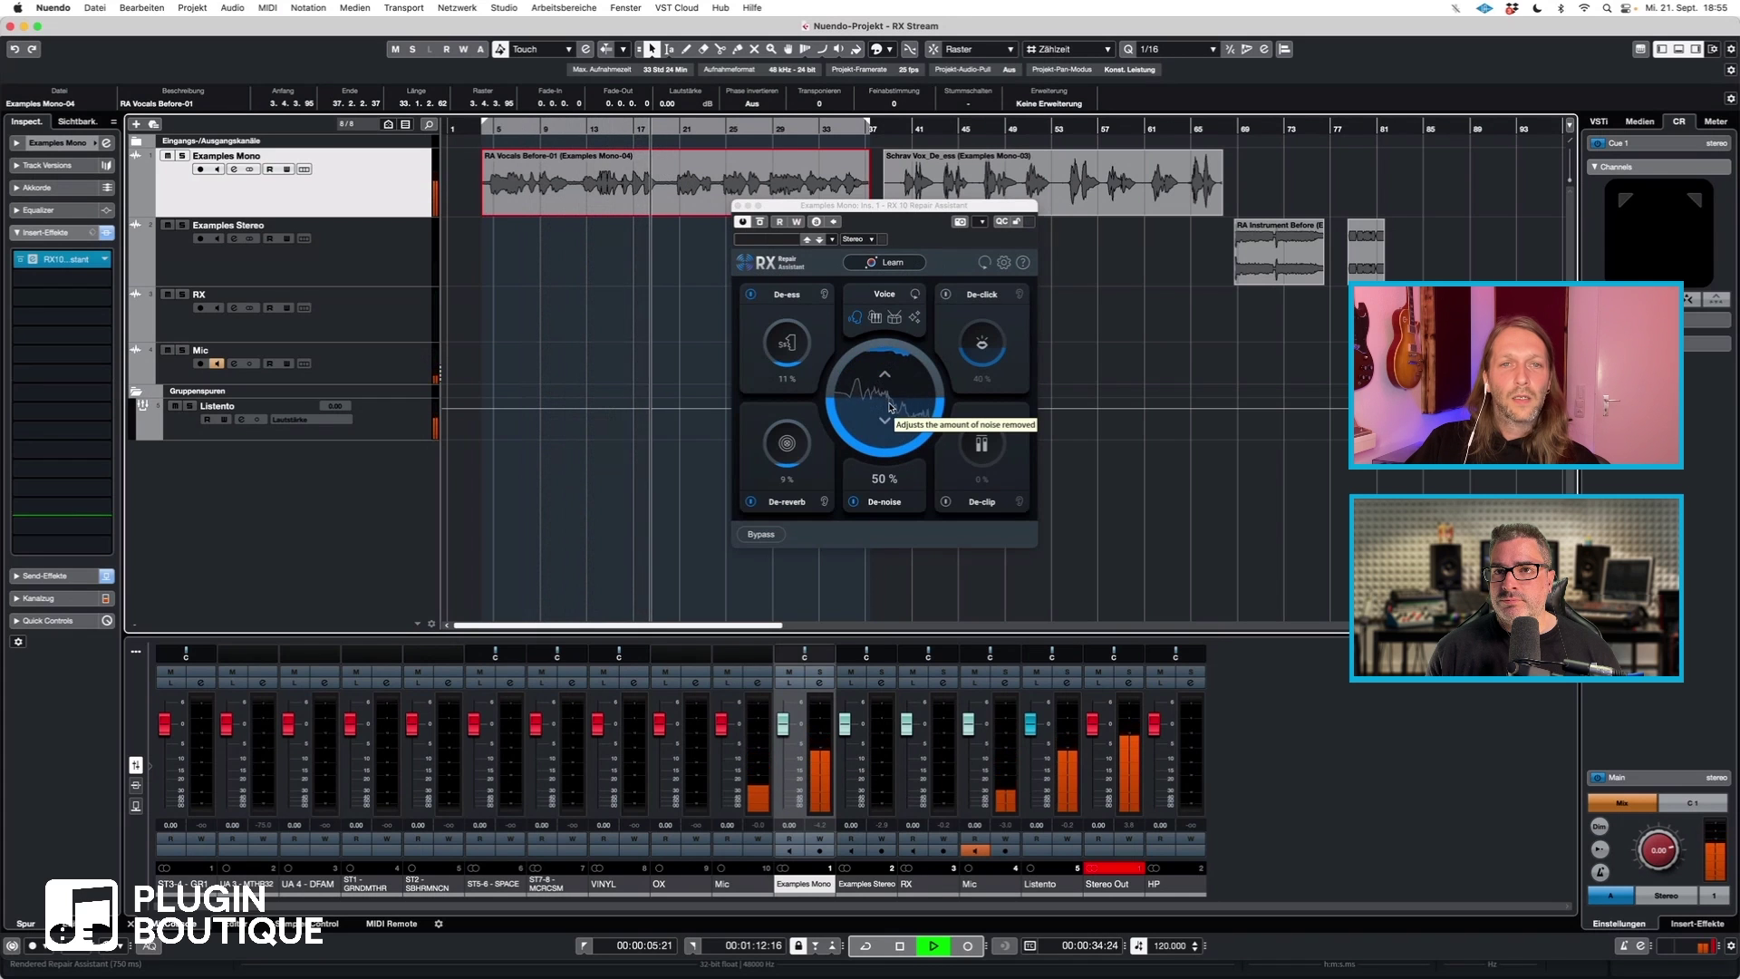
pyautogui.click(760, 535)
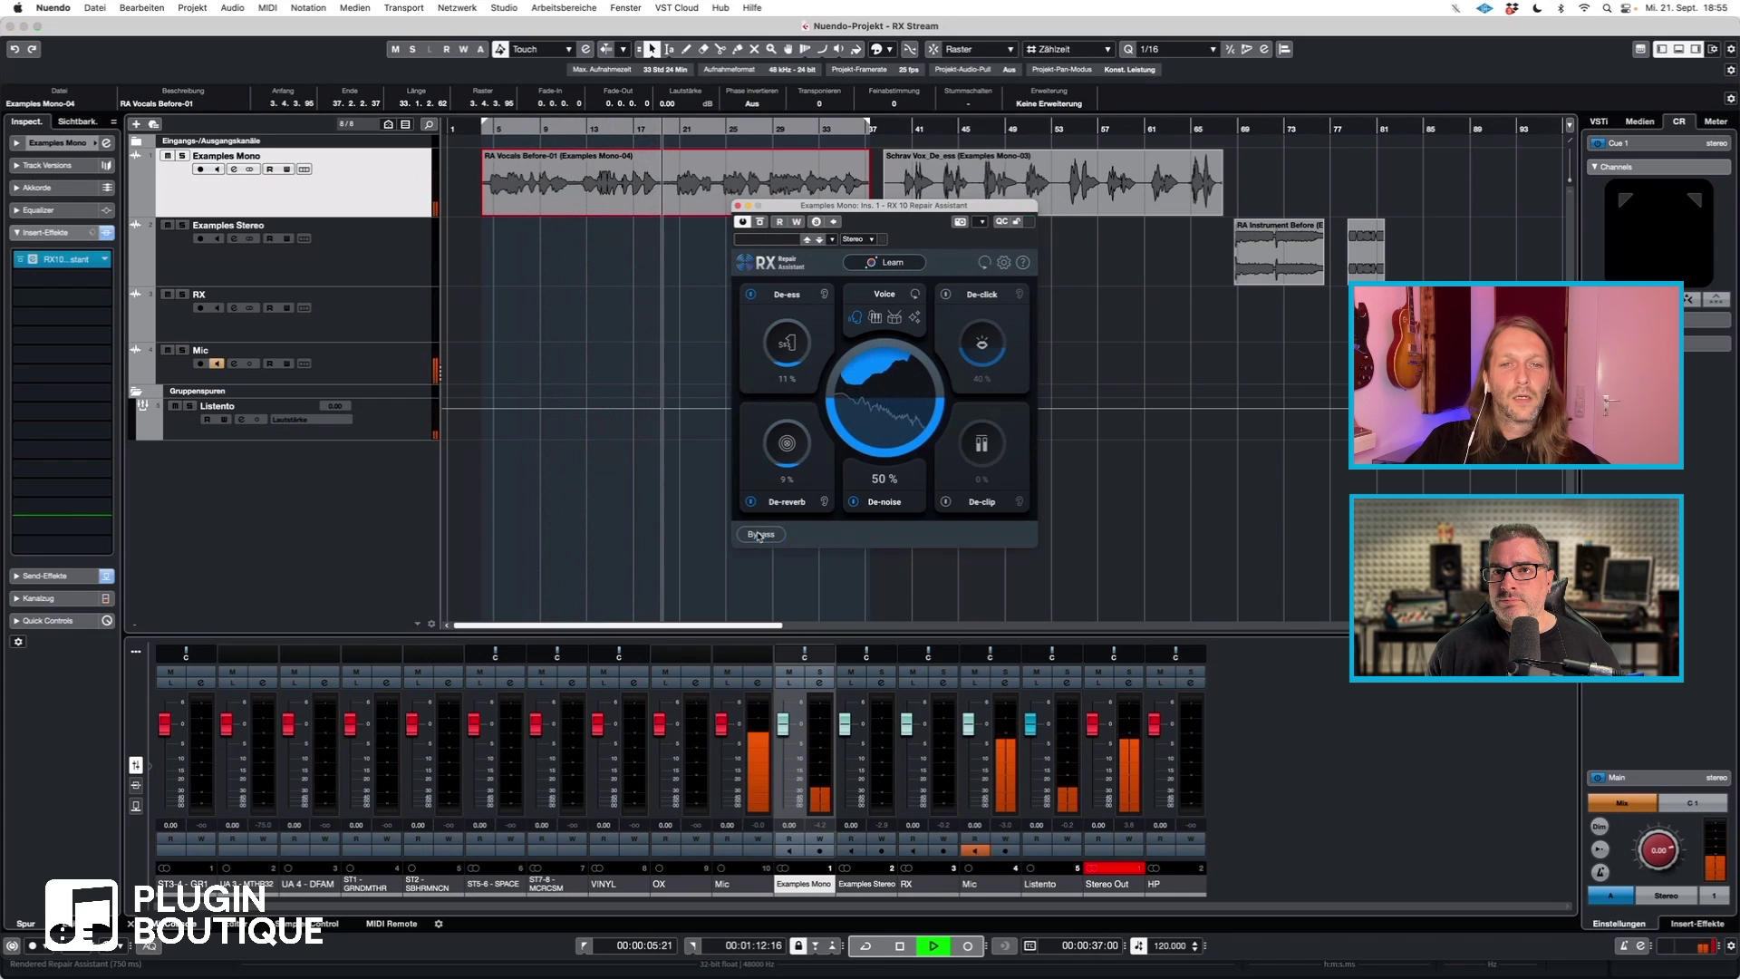
pyautogui.click(759, 535)
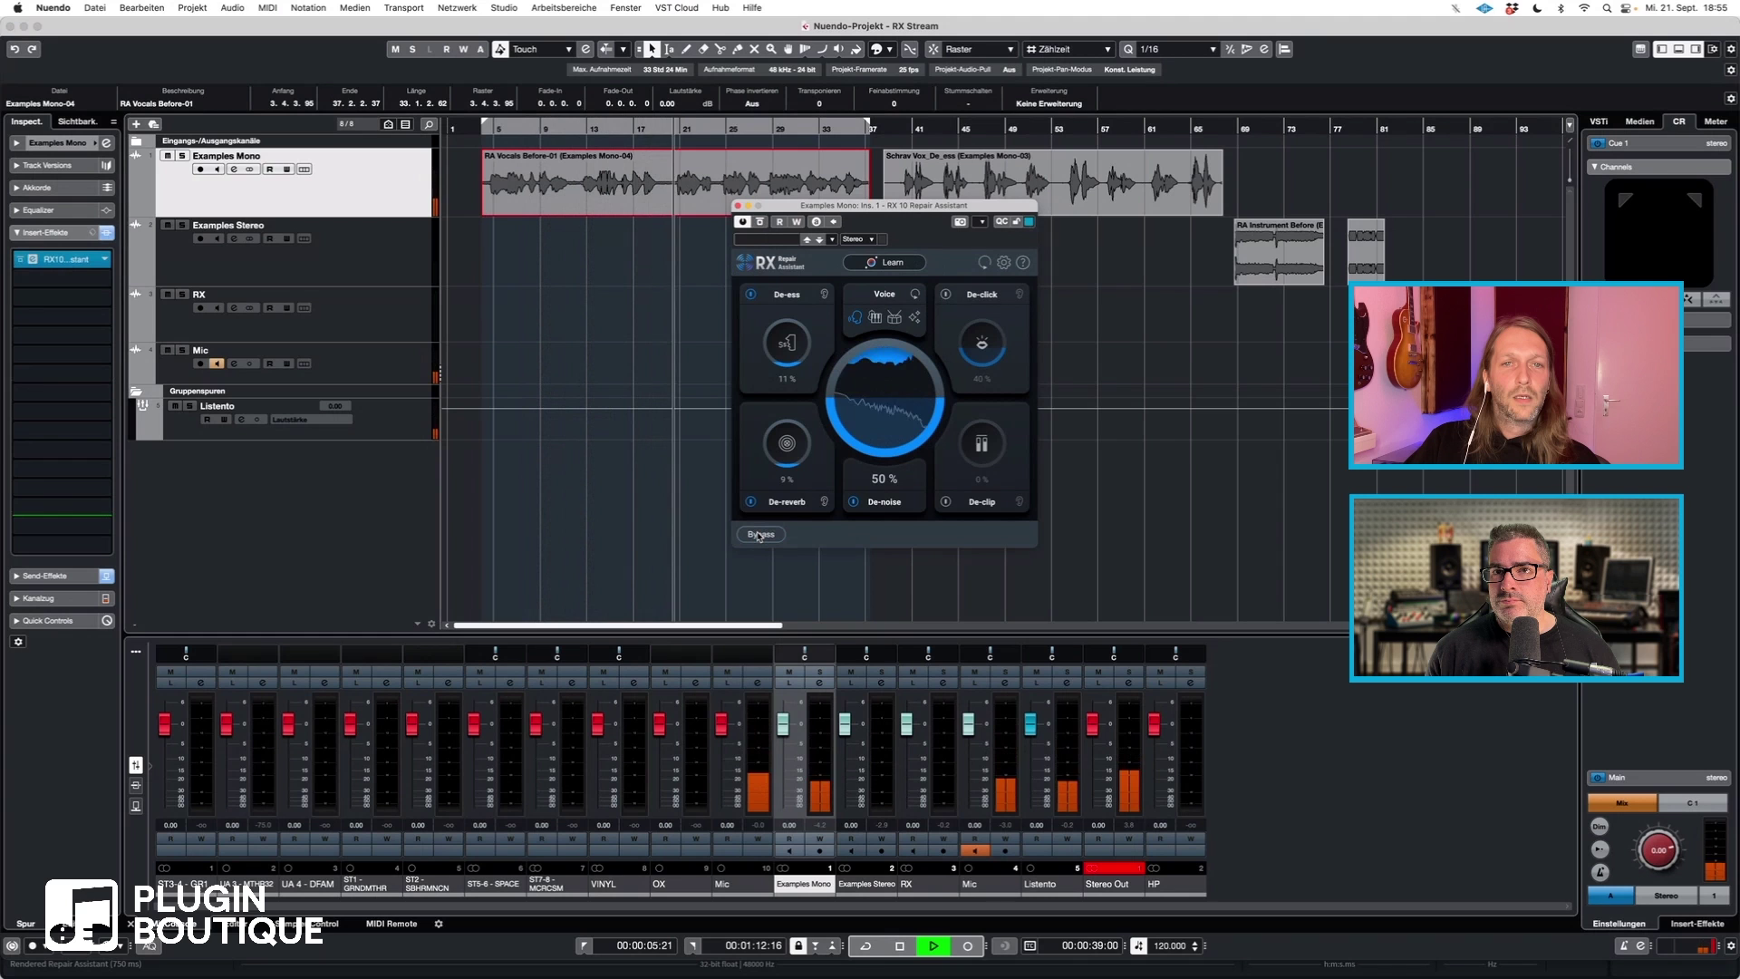
pyautogui.click(760, 535)
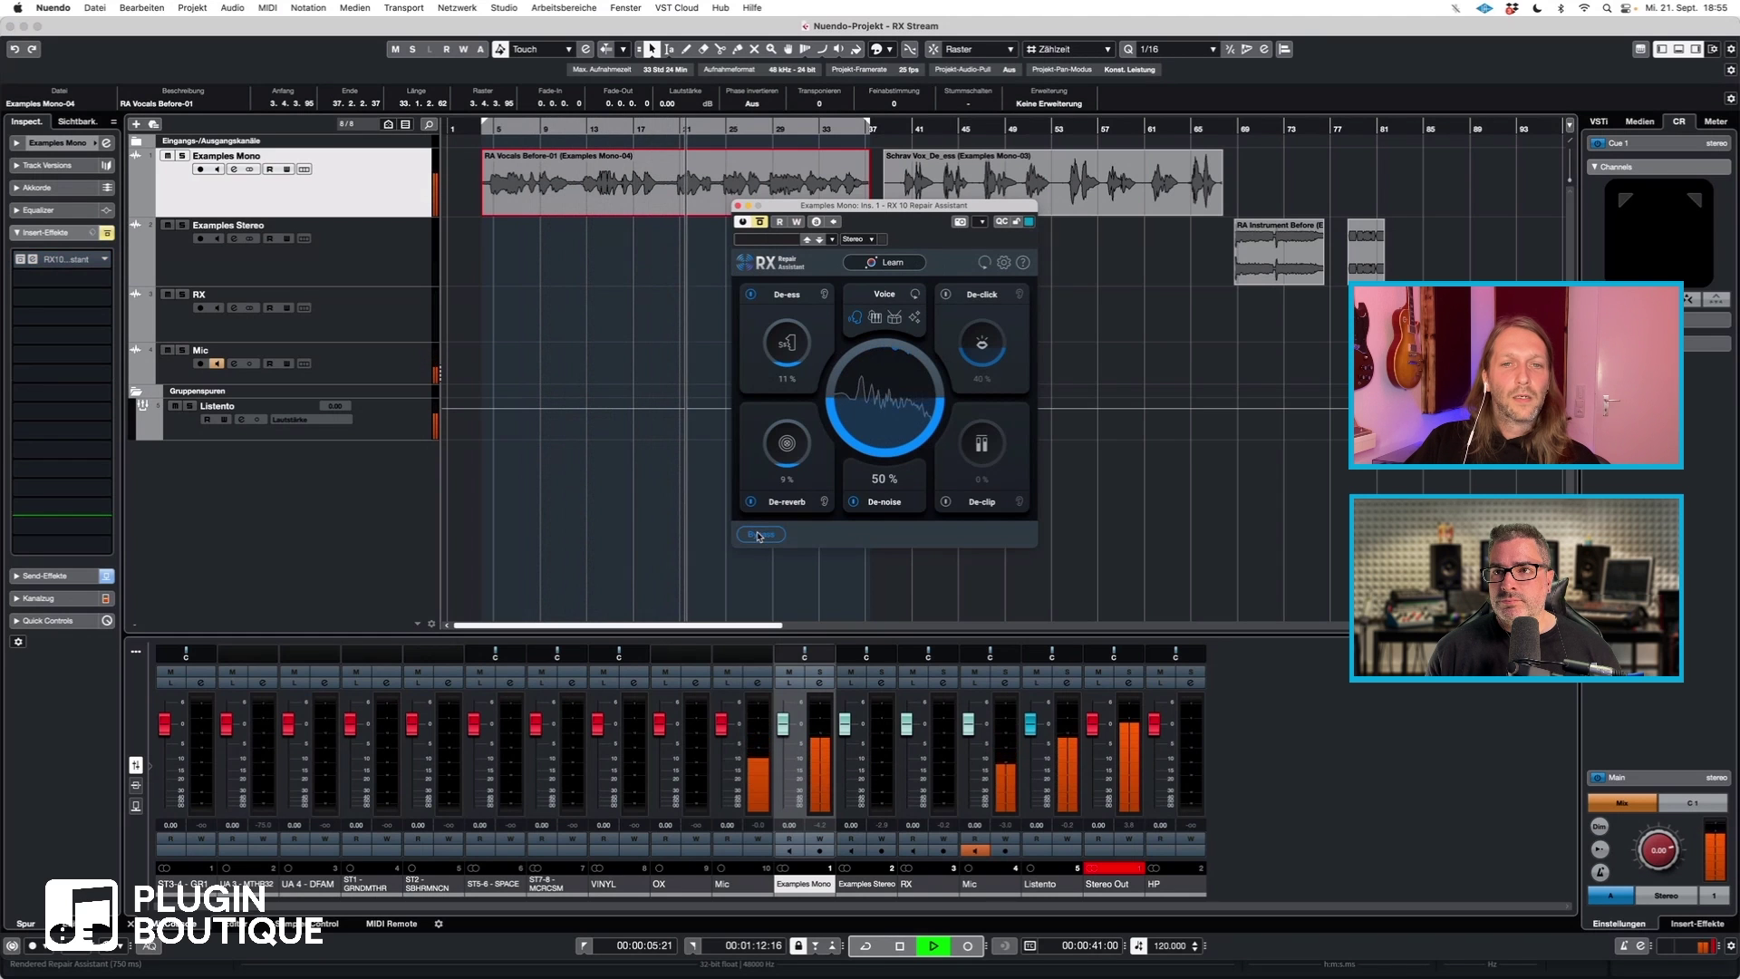
pyautogui.click(760, 535)
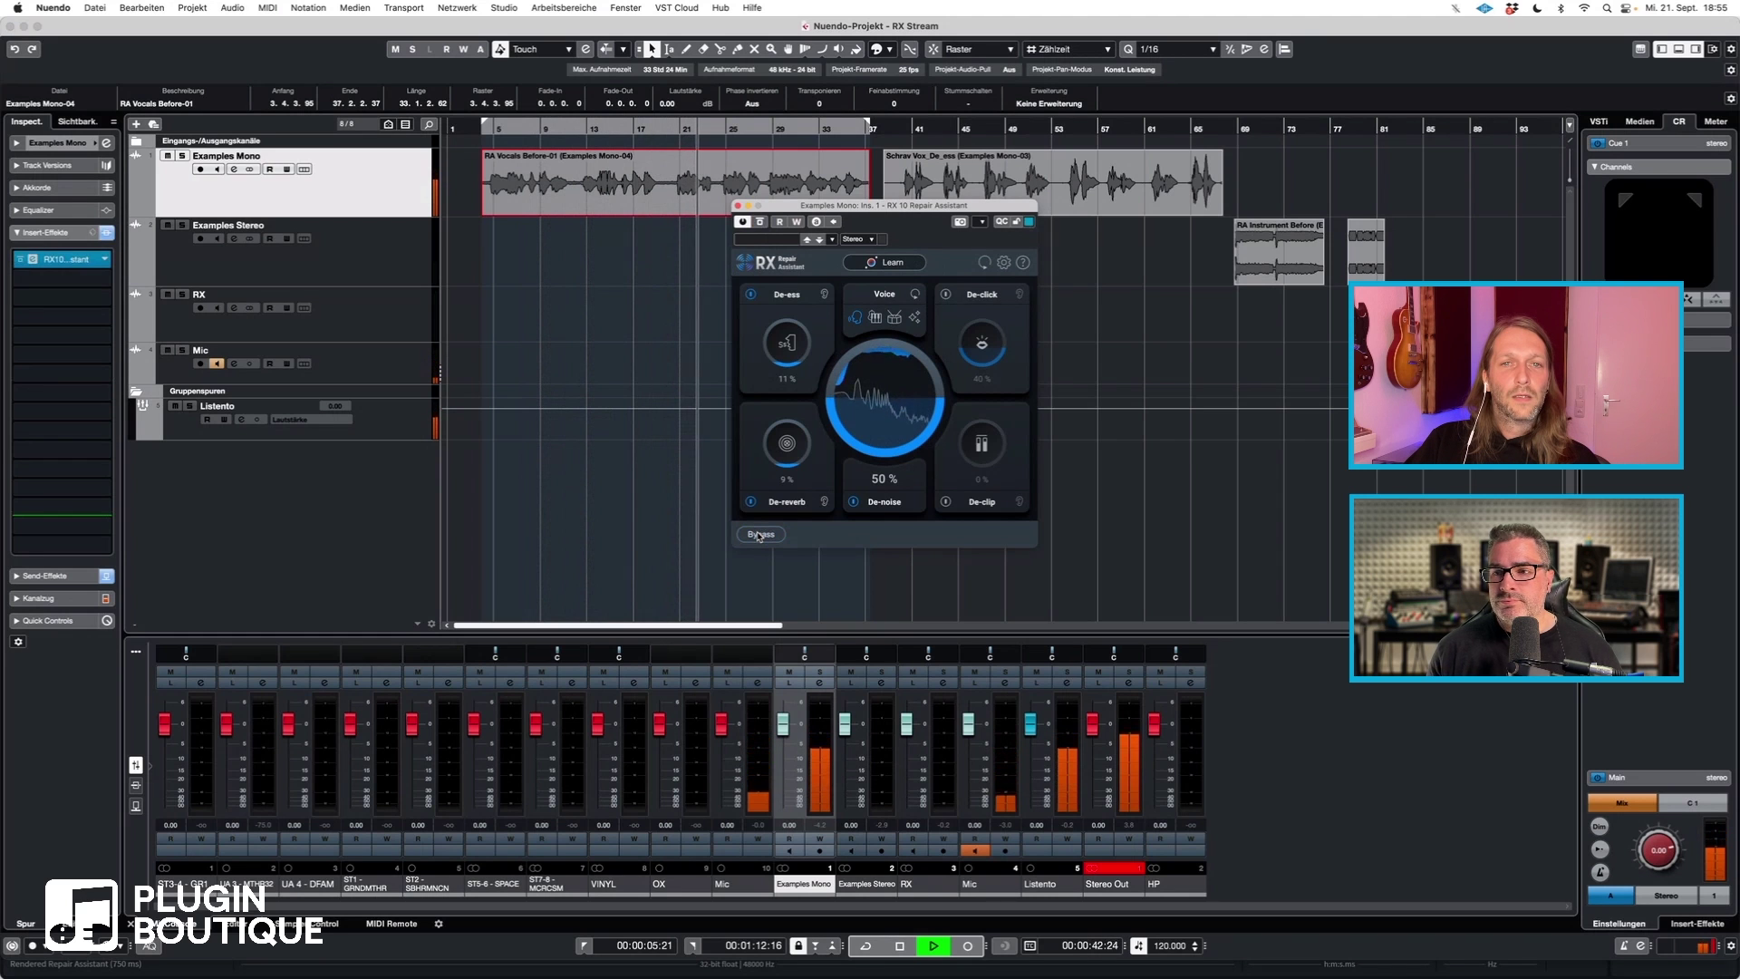
pyautogui.click(759, 535)
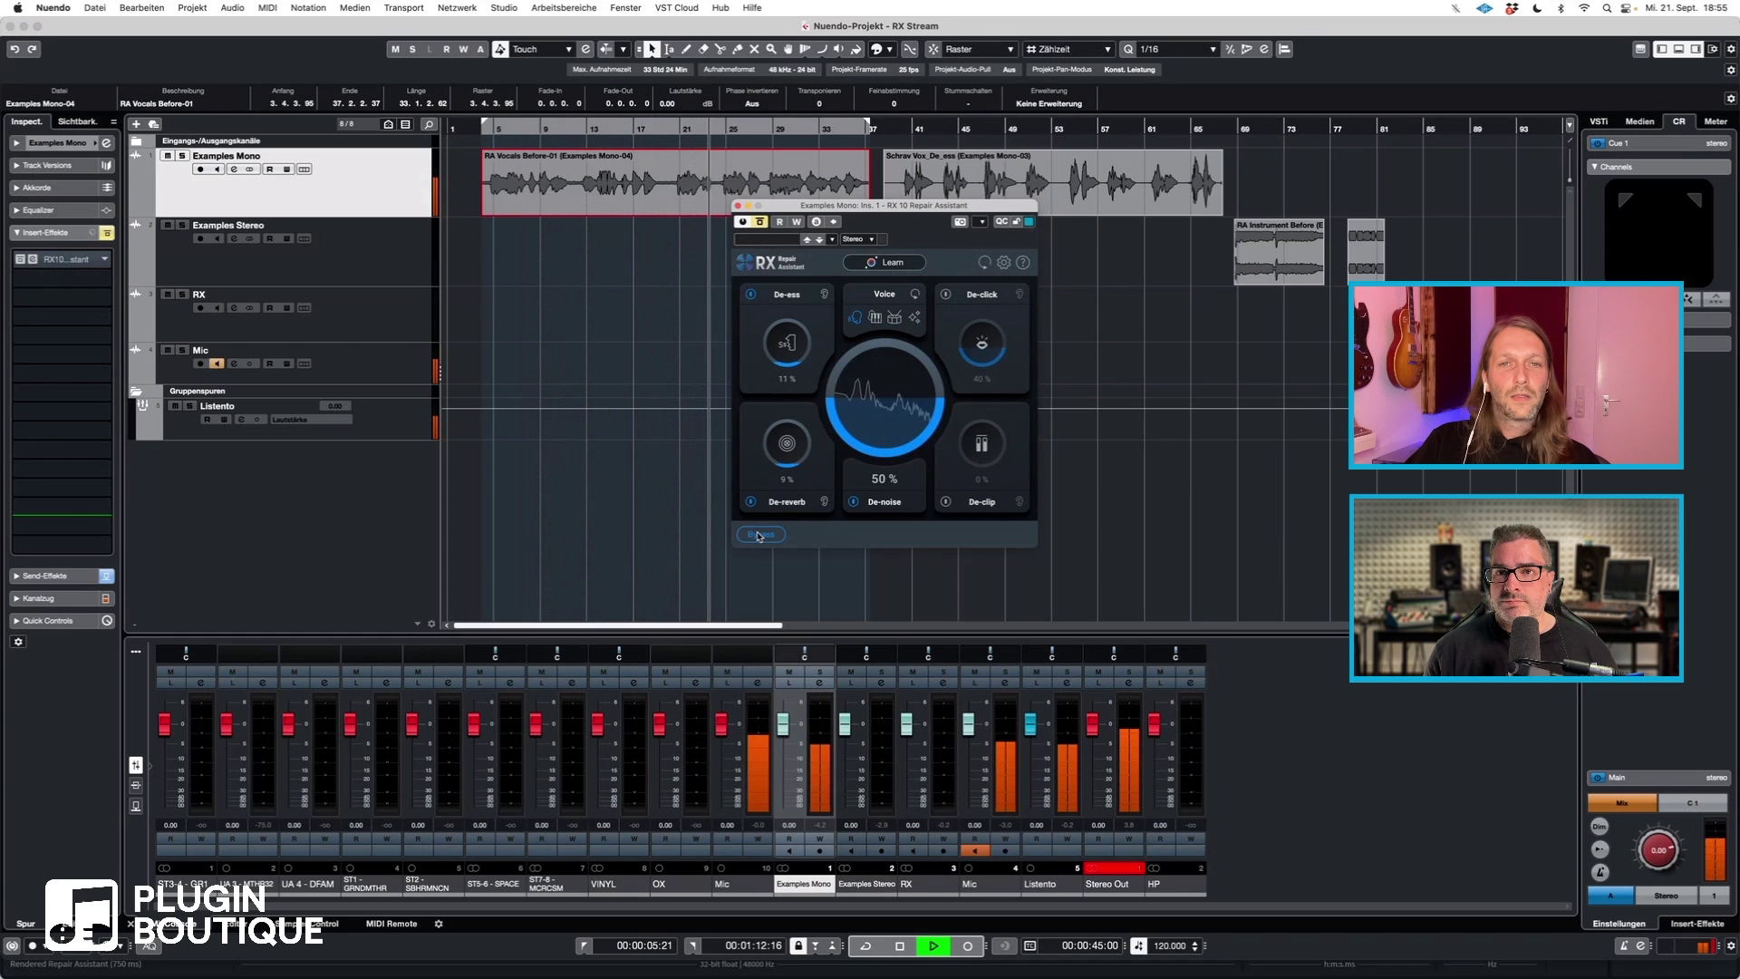
pyautogui.click(760, 535)
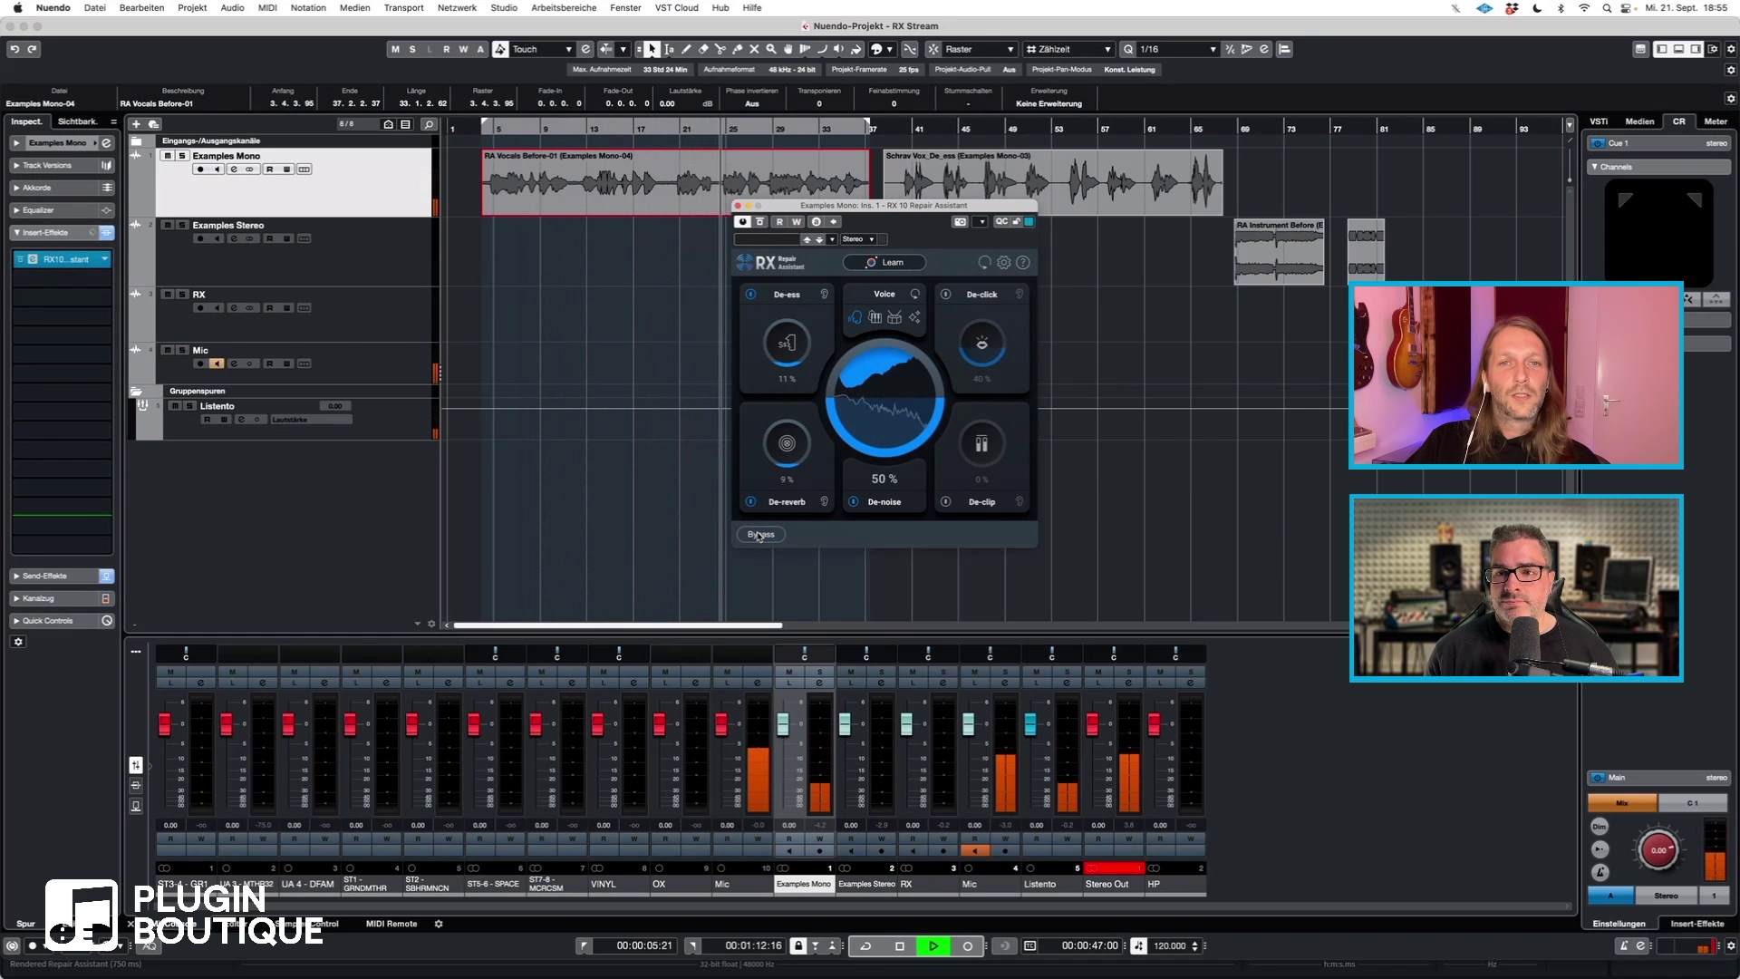
# Stop playback, move the project cursor further along, and close the RX 10 Repair Assistant window
pyautogui.press('space')
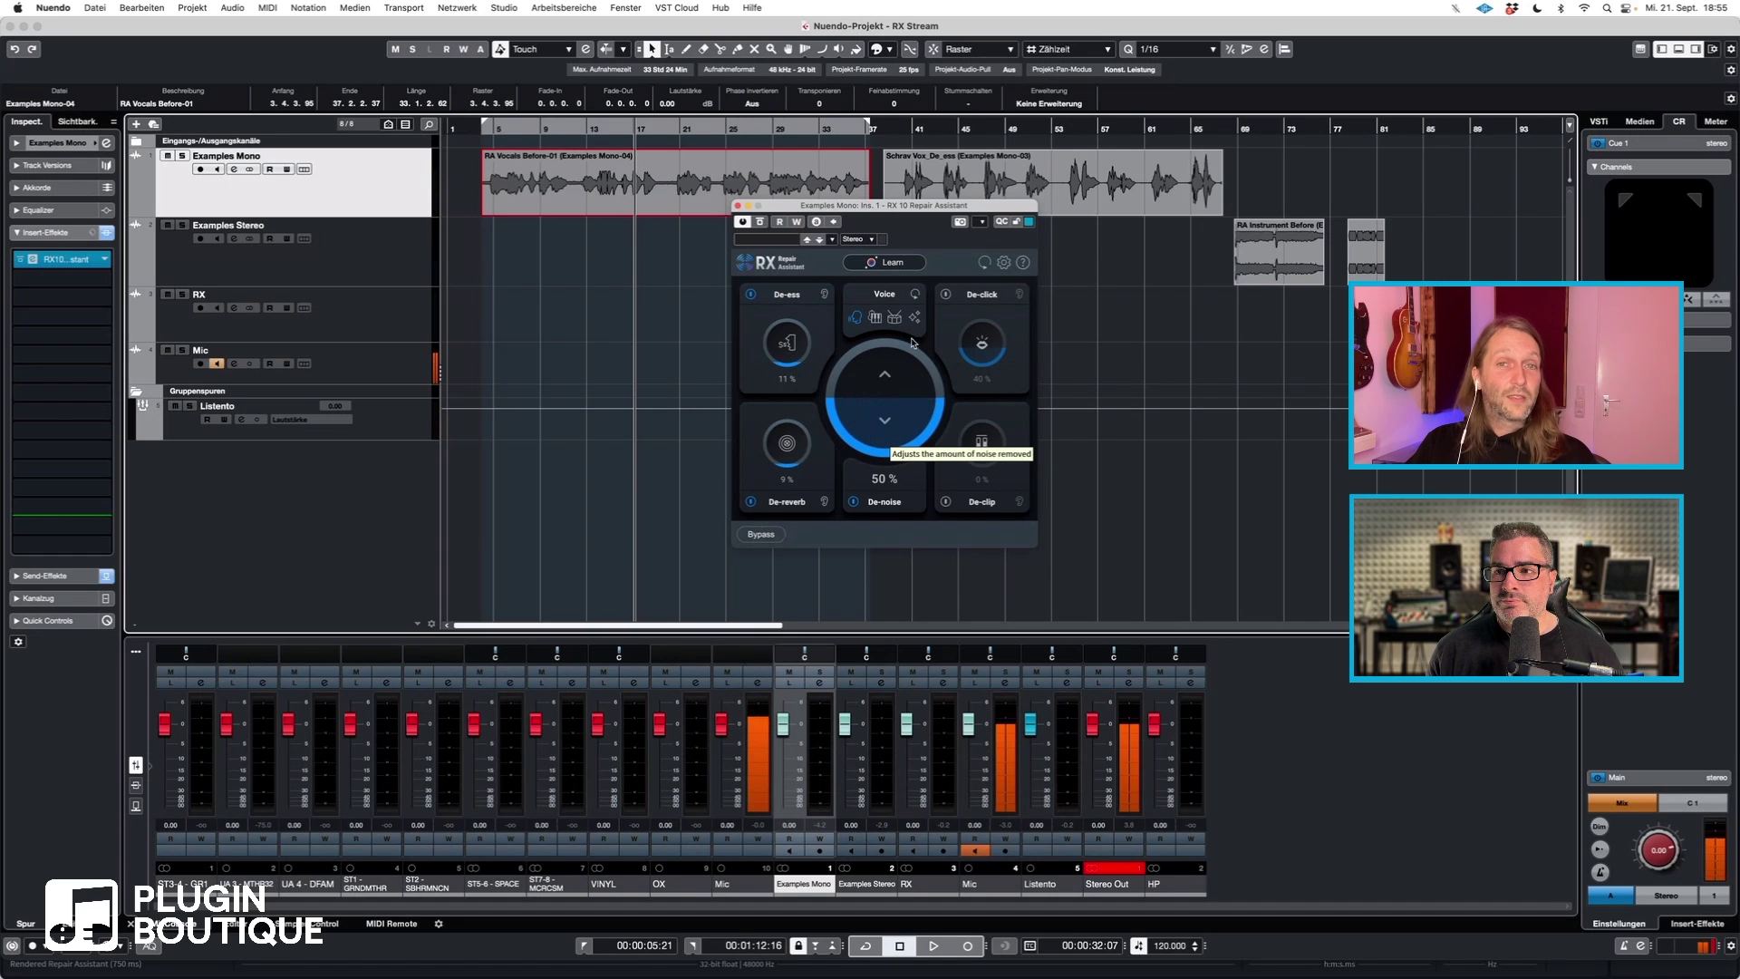
pyautogui.click(1261, 163)
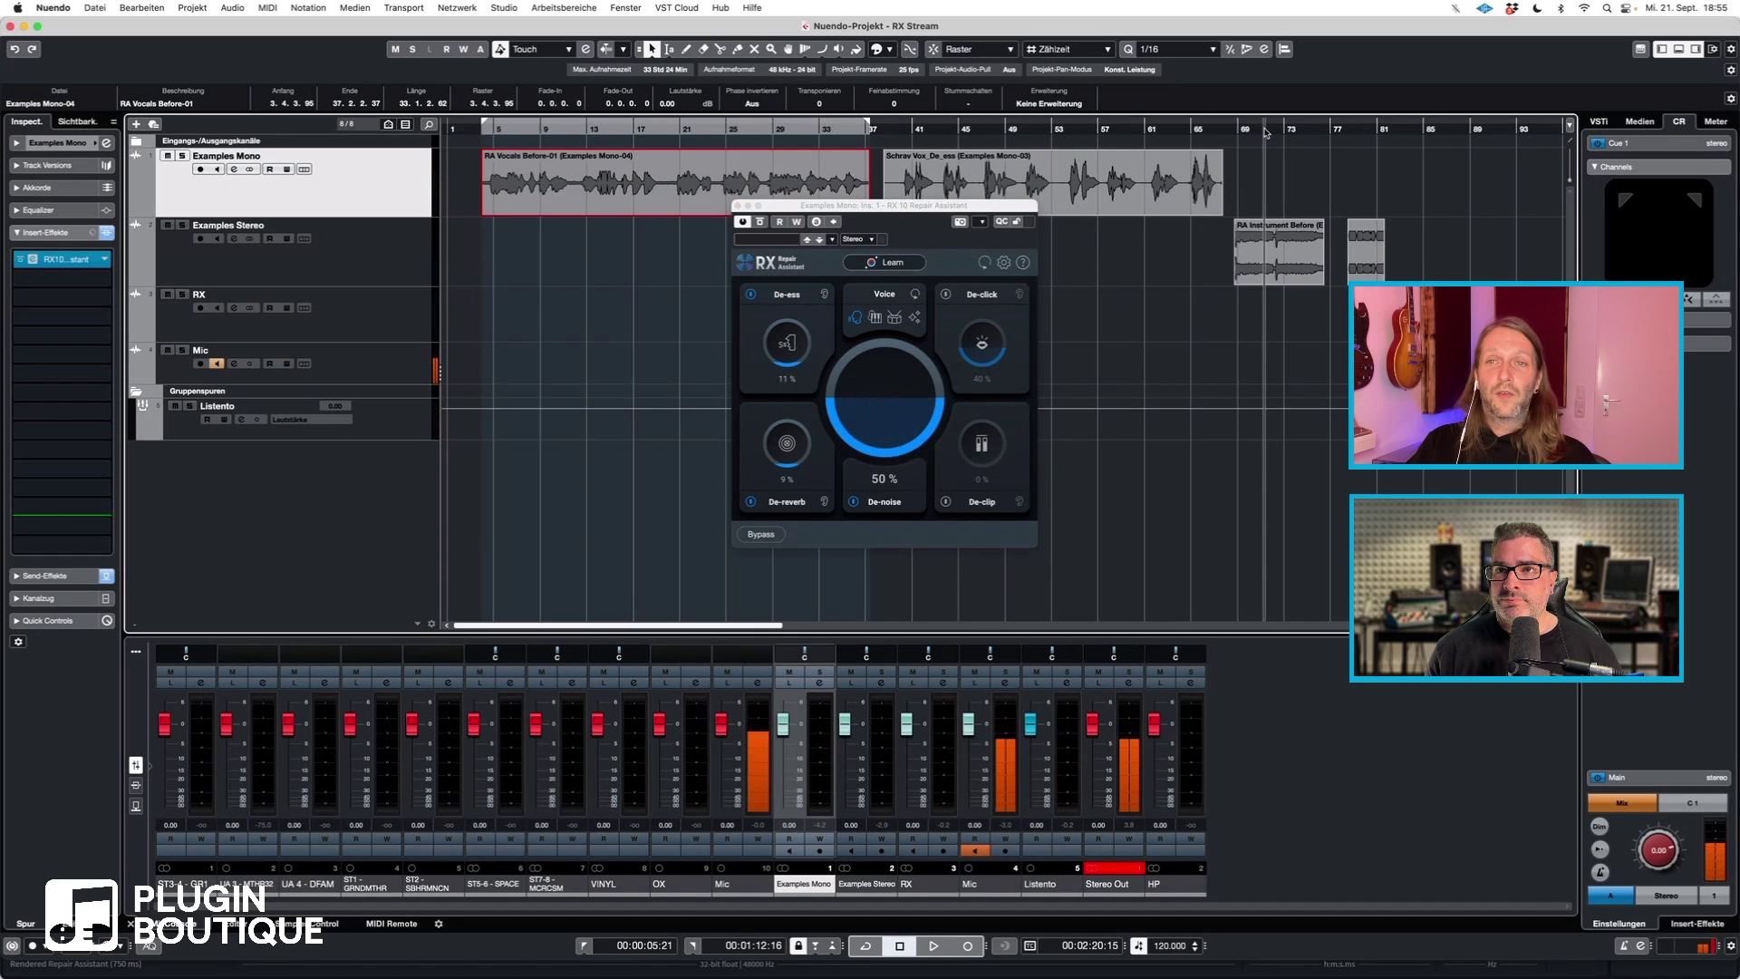
pyautogui.click(737, 207)
# Insert RX 10 Repair Assistant on the Examples Stereo track, found by searching 'rep'
pyautogui.click(1238, 130)
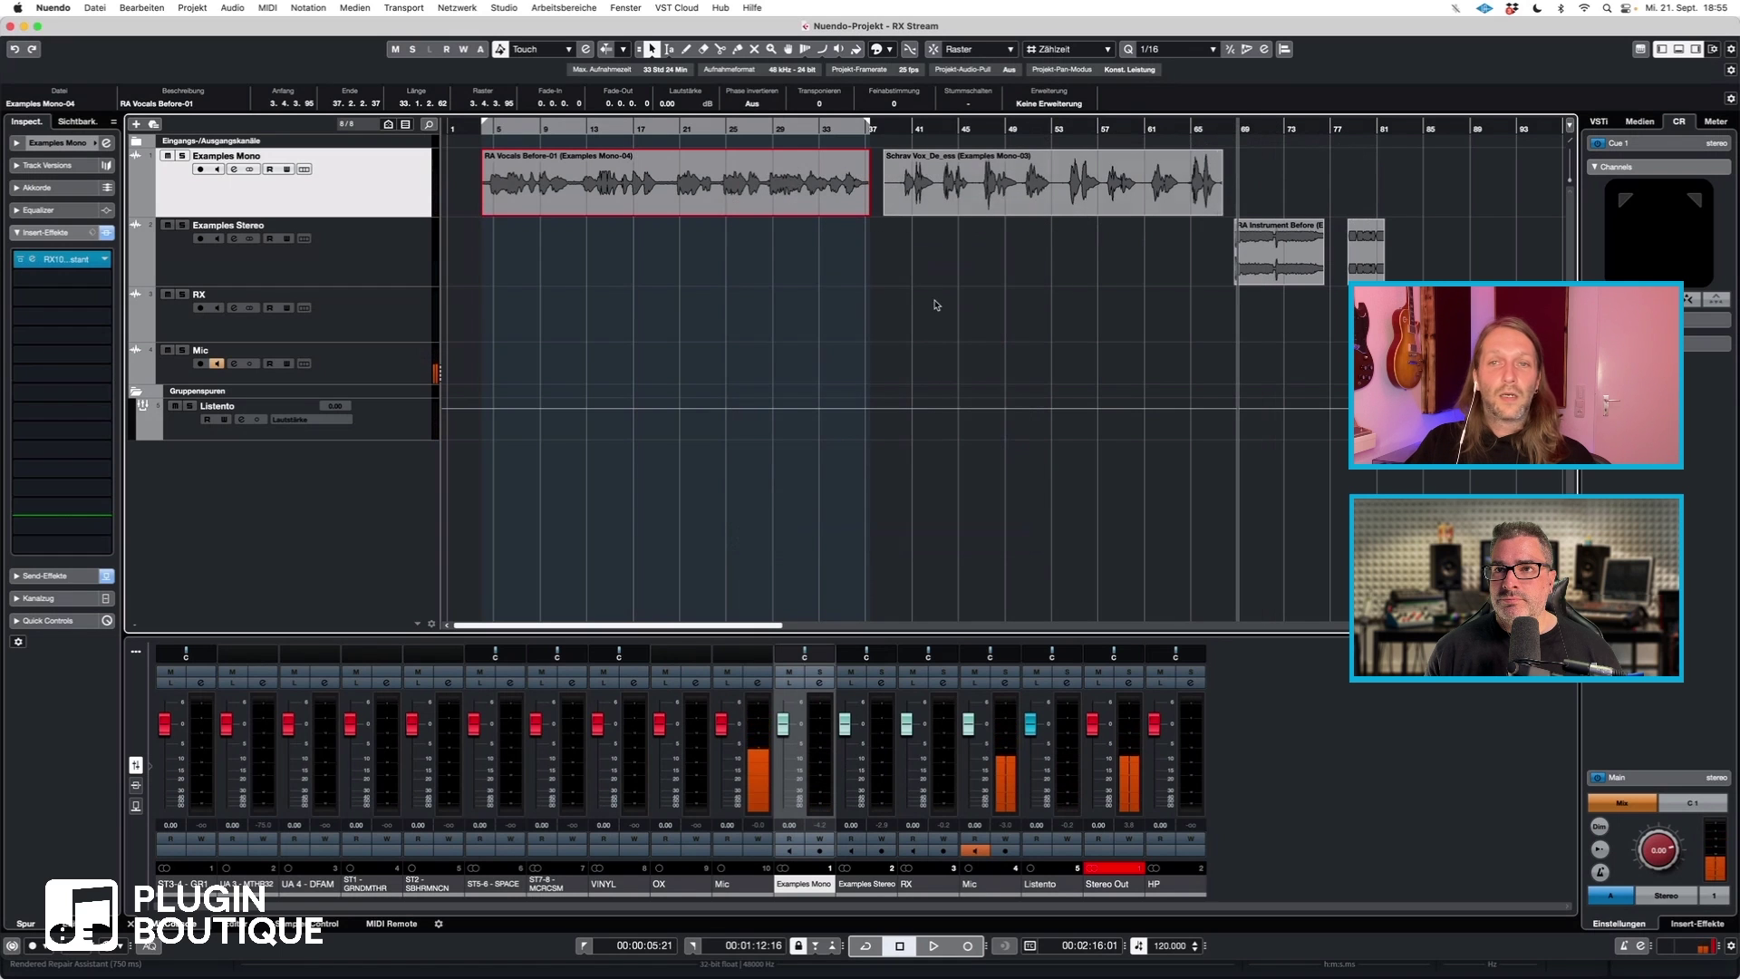
pyautogui.click(300, 263)
pyautogui.click(55, 280)
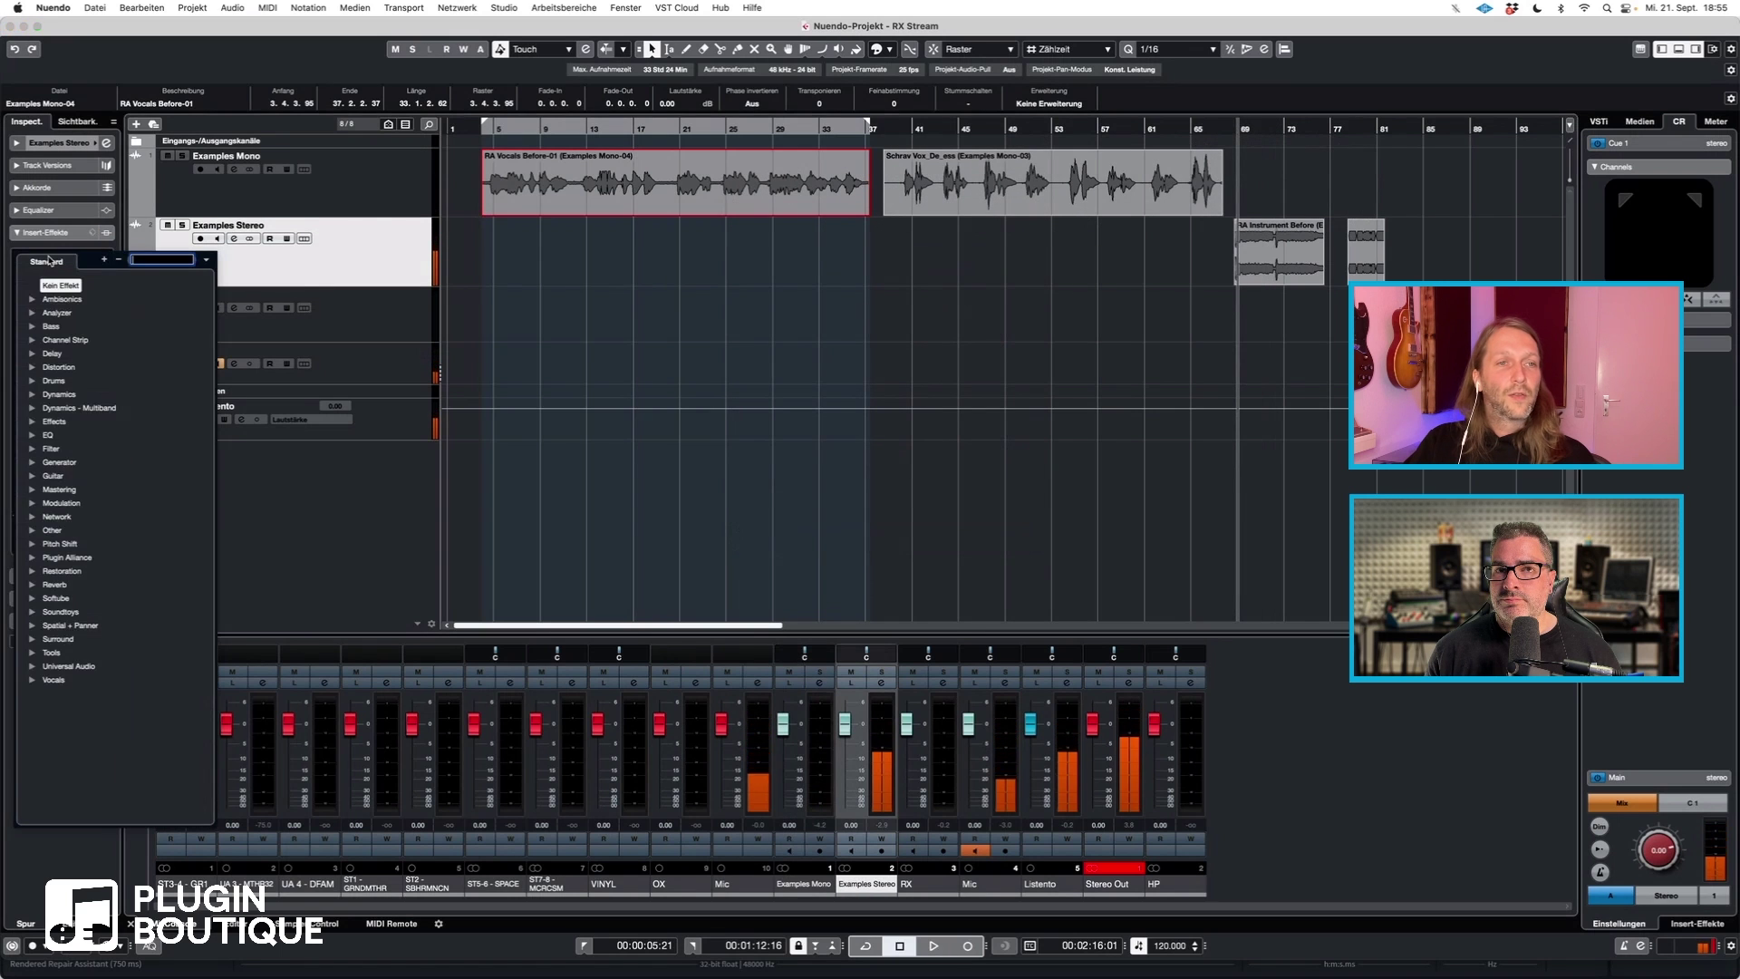
pyautogui.write('repa')
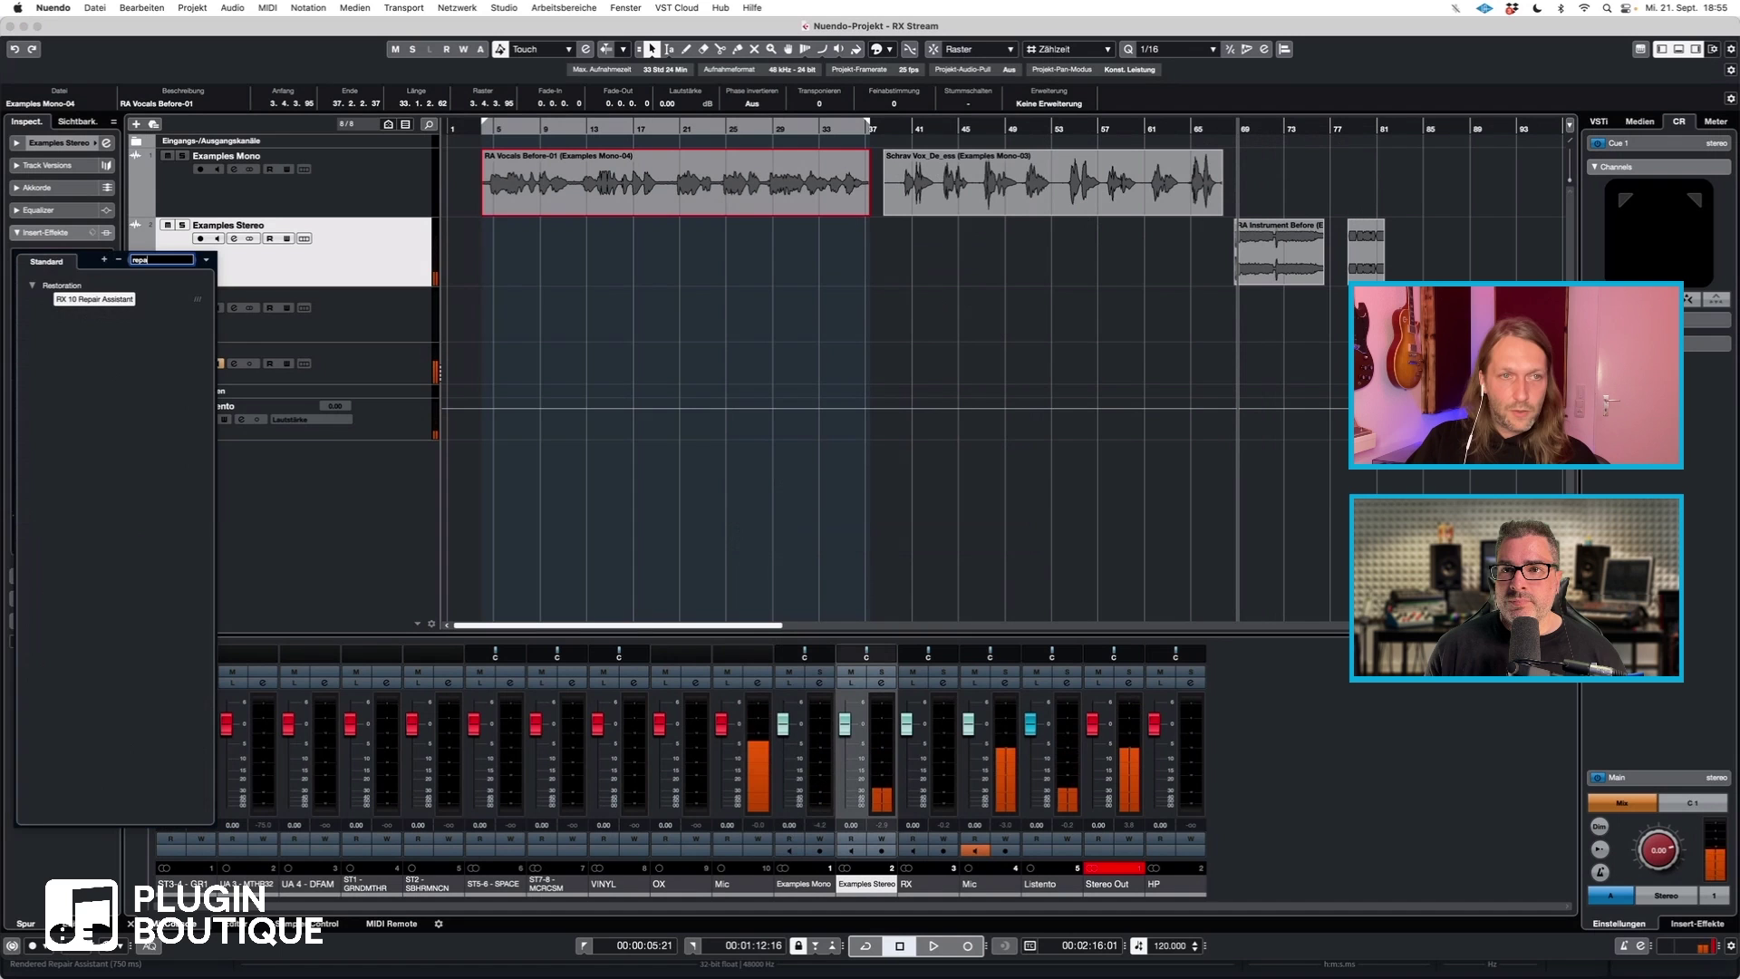
pyautogui.press('Return')
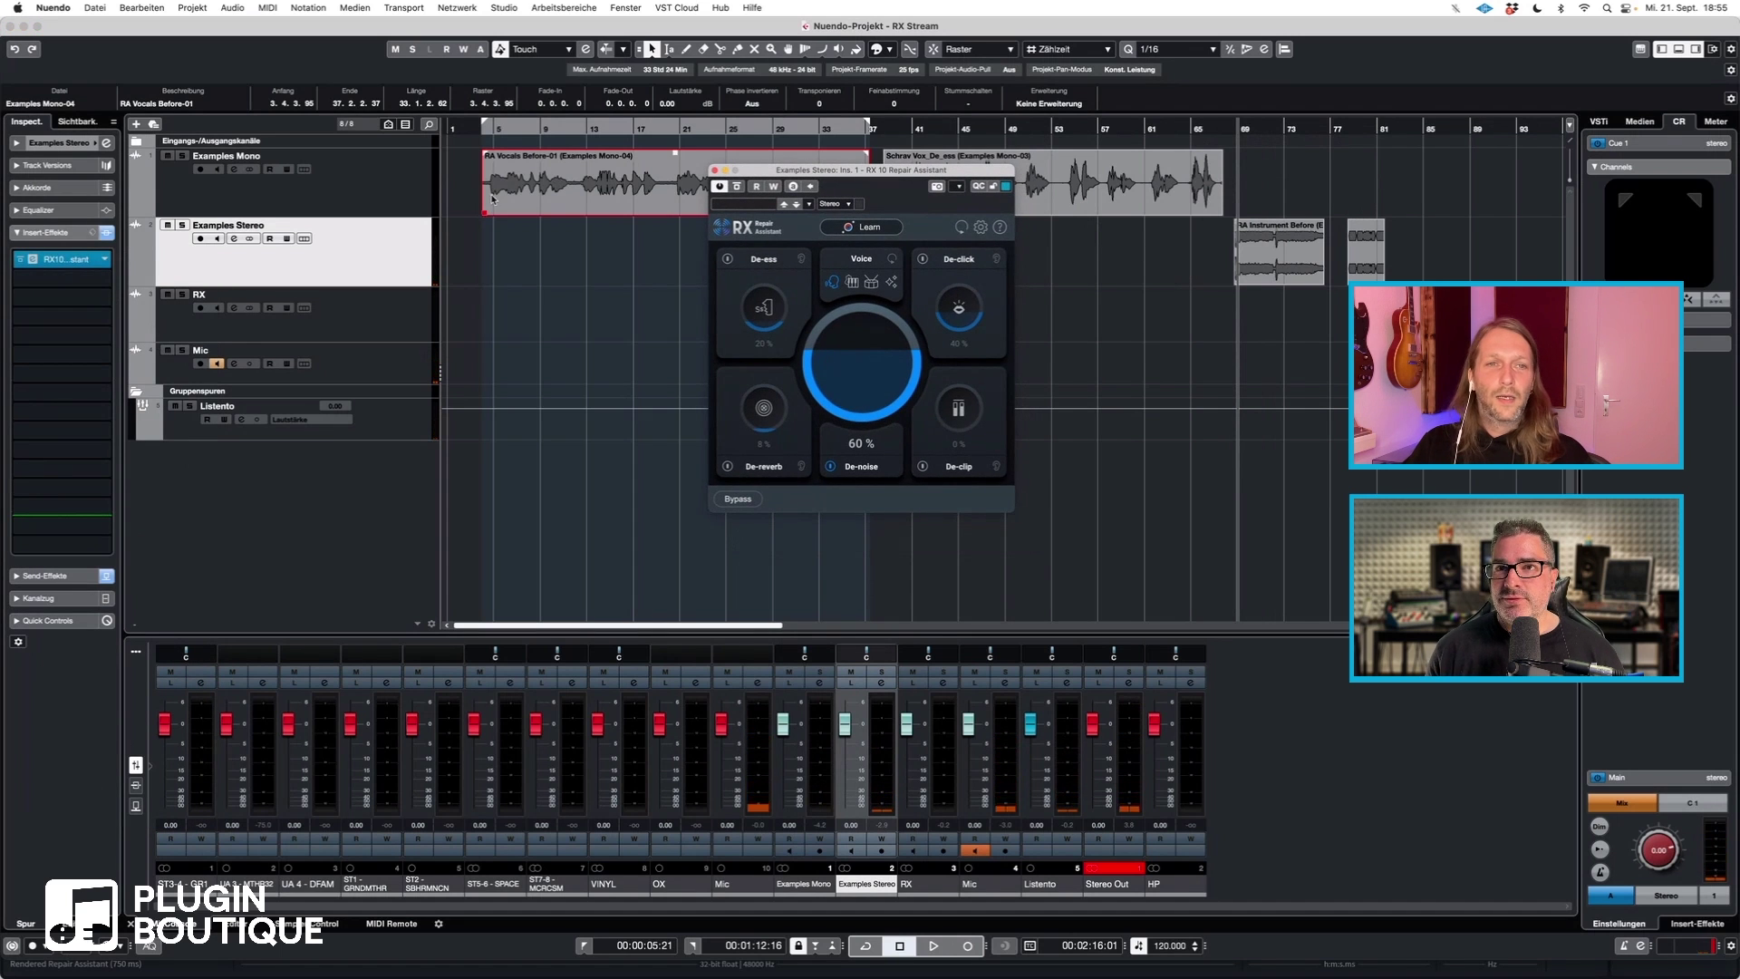
# Lower the RA Instrument Before clip's volume to -2.12 dB and briefly audition it
pyautogui.click(1257, 280)
pyautogui.moveTo(1284, 225); pyautogui.dragTo(1276, 246)
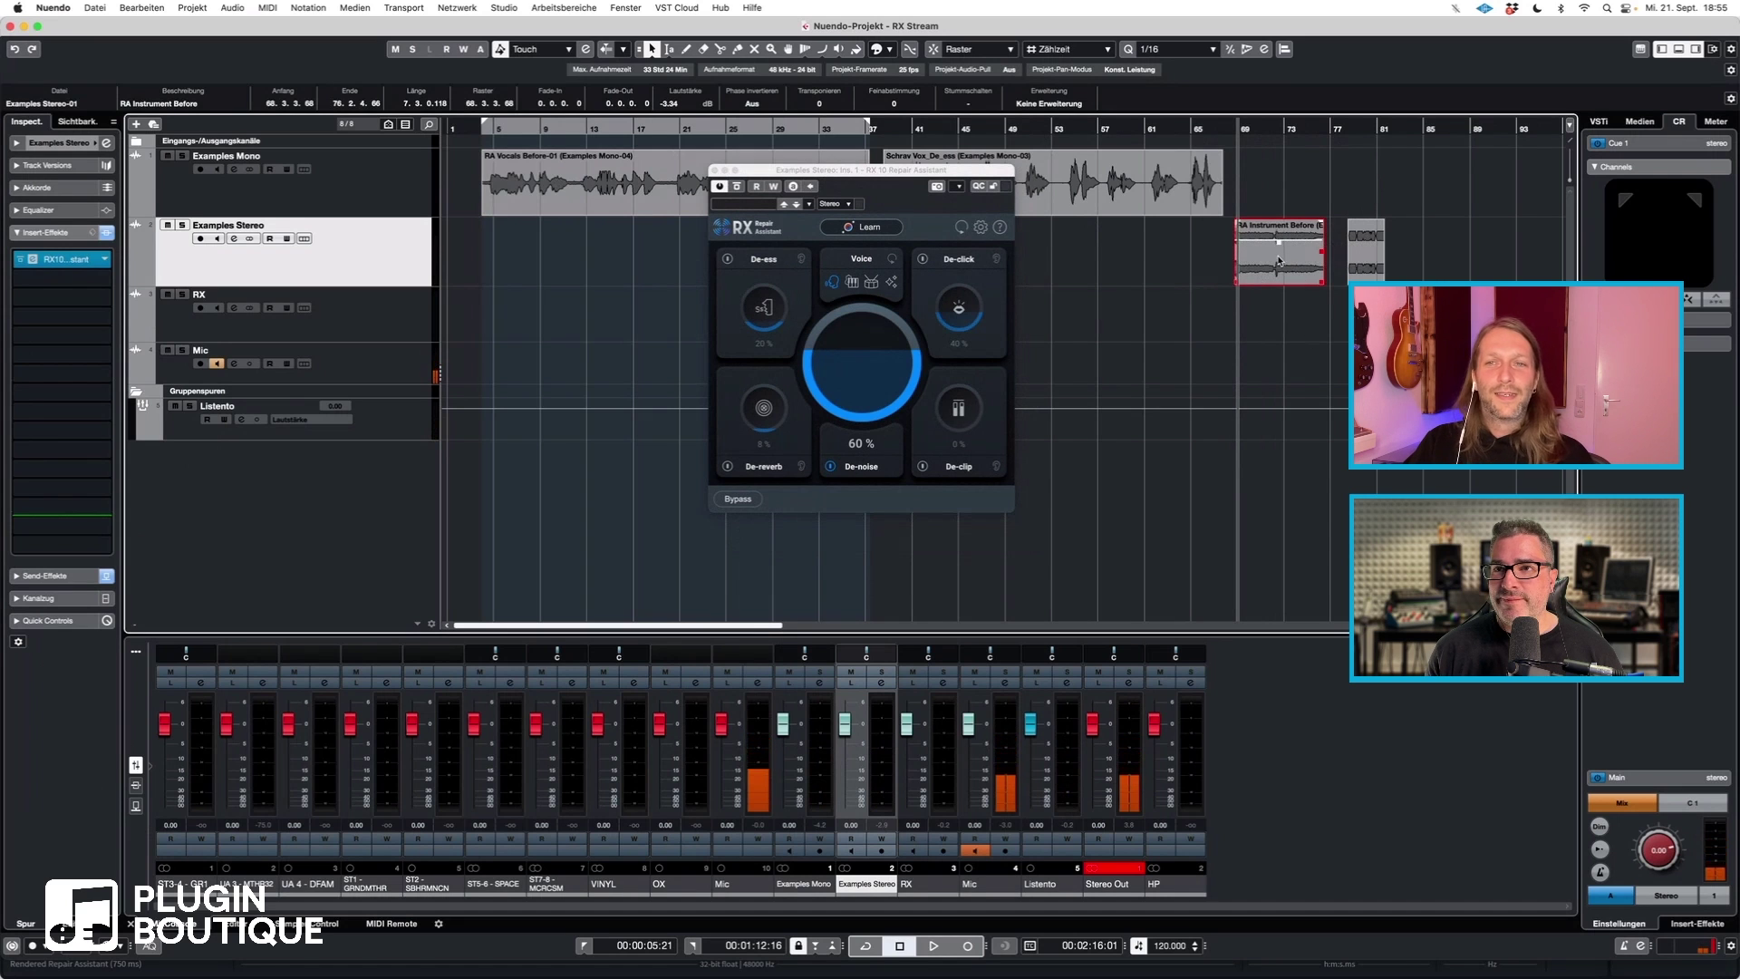
pyautogui.press('space')
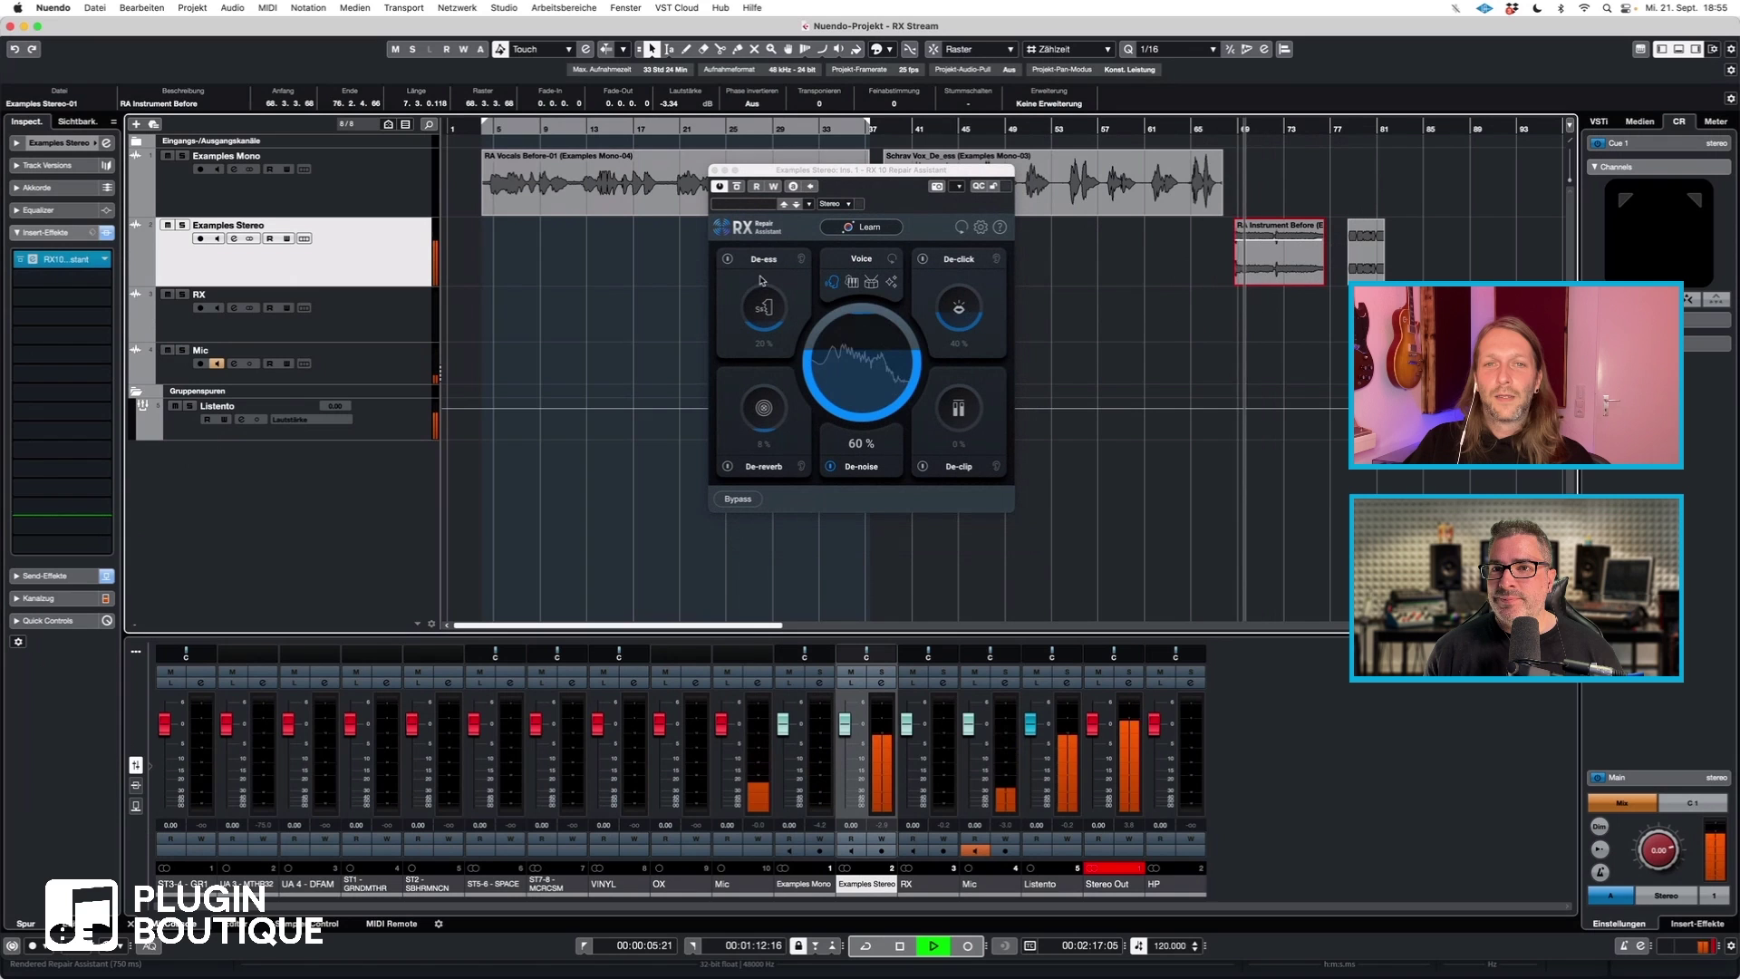
pyautogui.press('space')
# Have Repair Assistant learn the instrument clip during playback, yielding De-noise 59 %, De-click 41 %, De-reverb 10 %
pyautogui.click(856, 229)
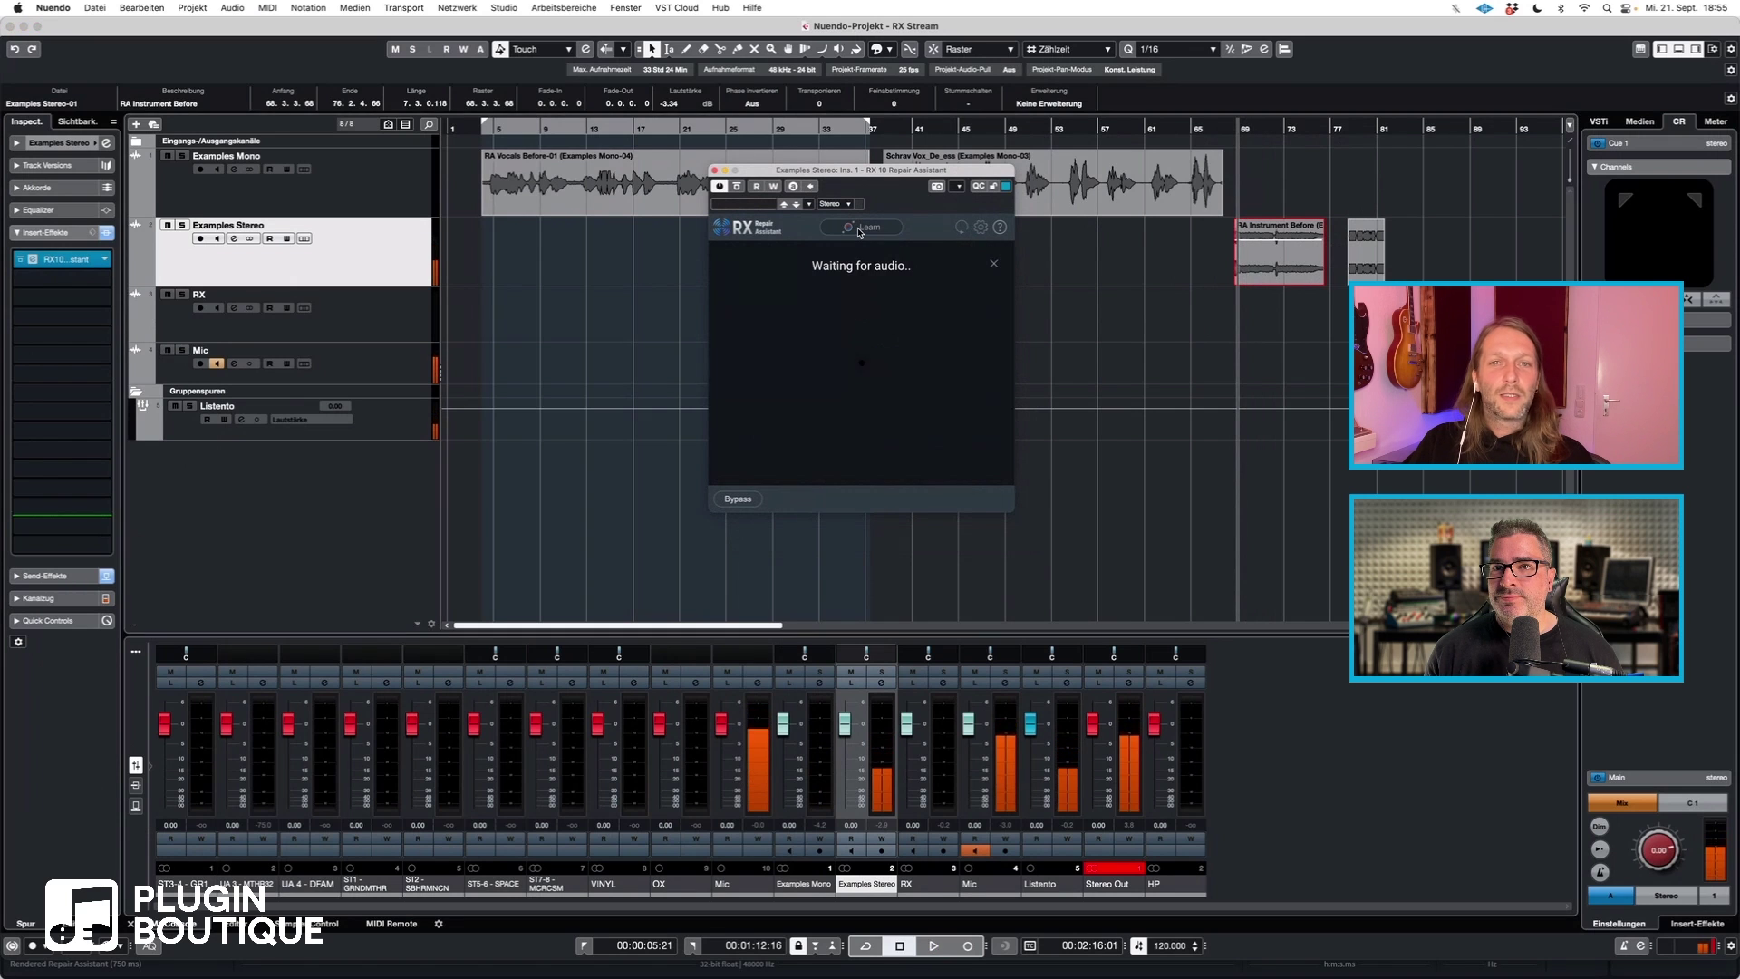
pyautogui.press('space')
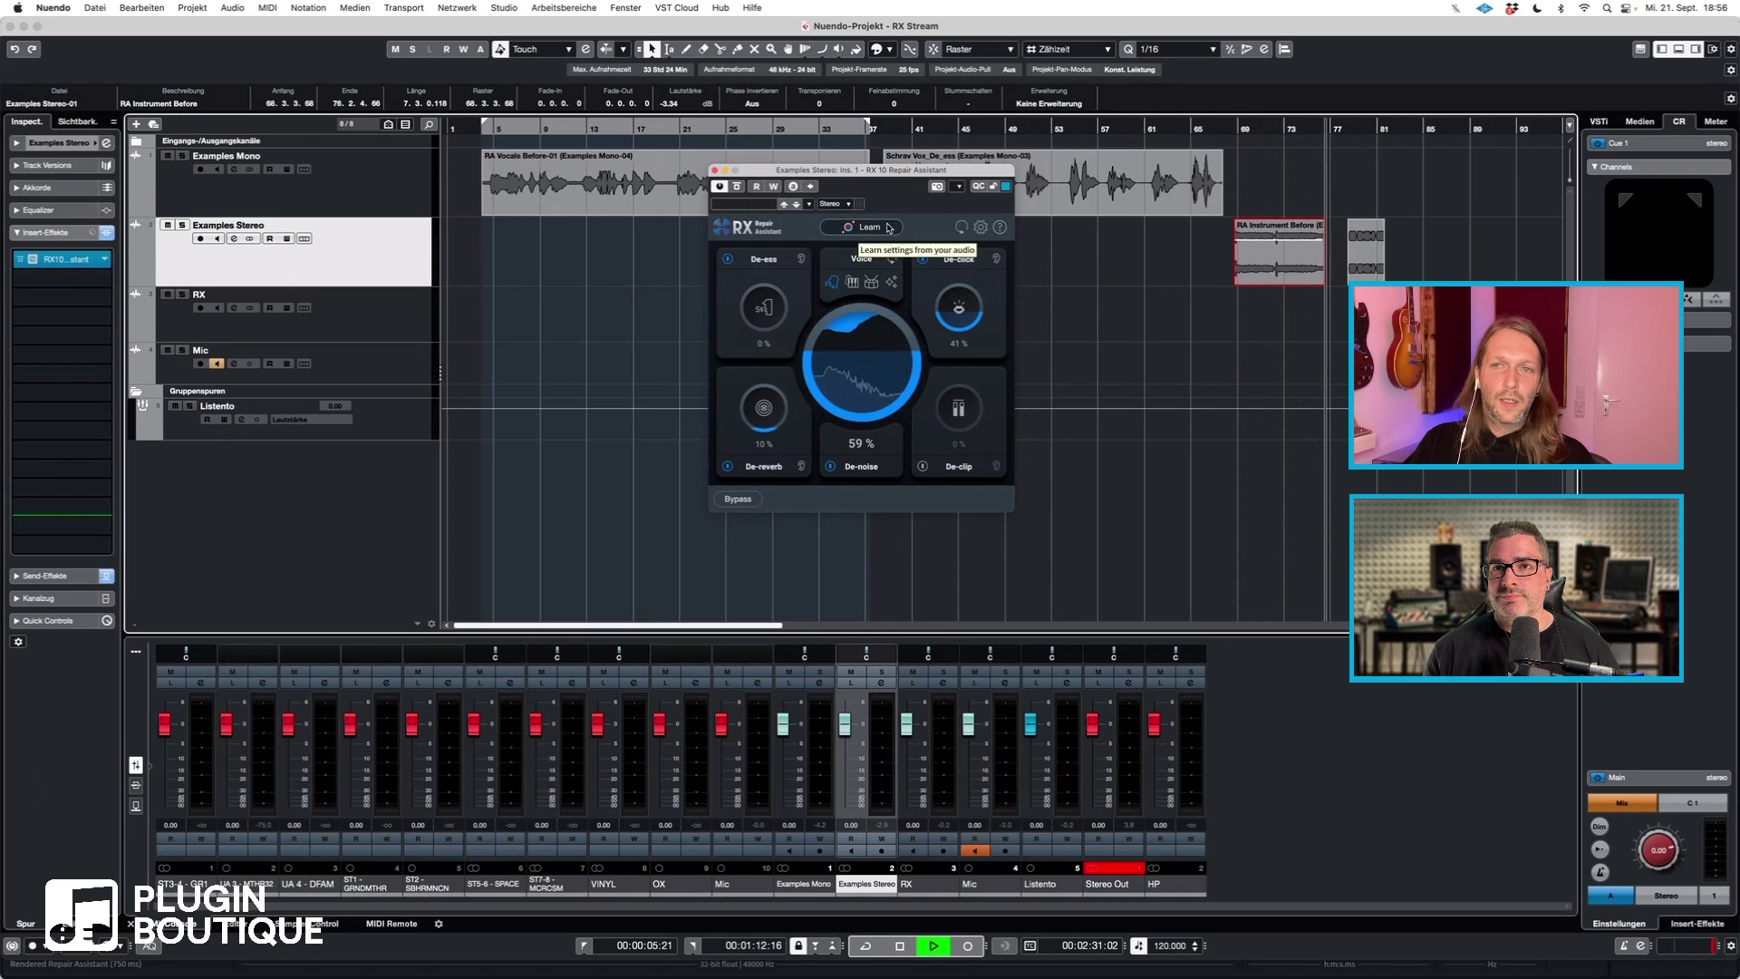
# Replay the instrument clip, comparing the repair with RX Bypass on and off, then stop
pyautogui.click(1243, 130)
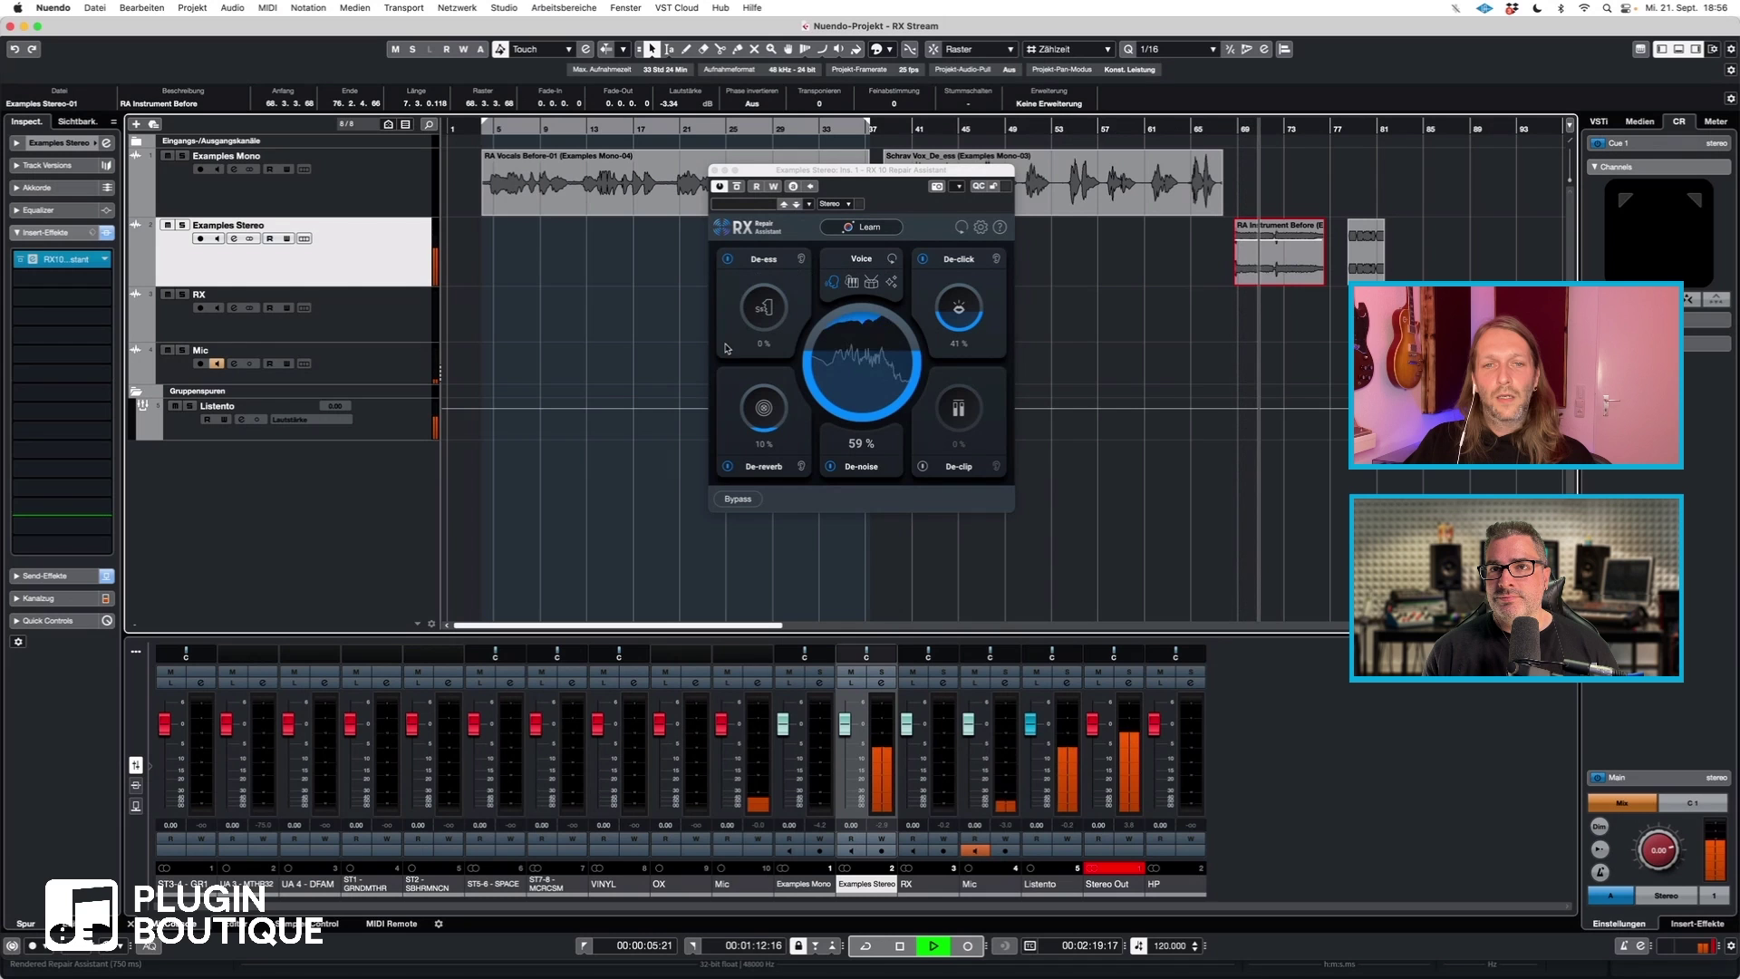
pyautogui.click(737, 499)
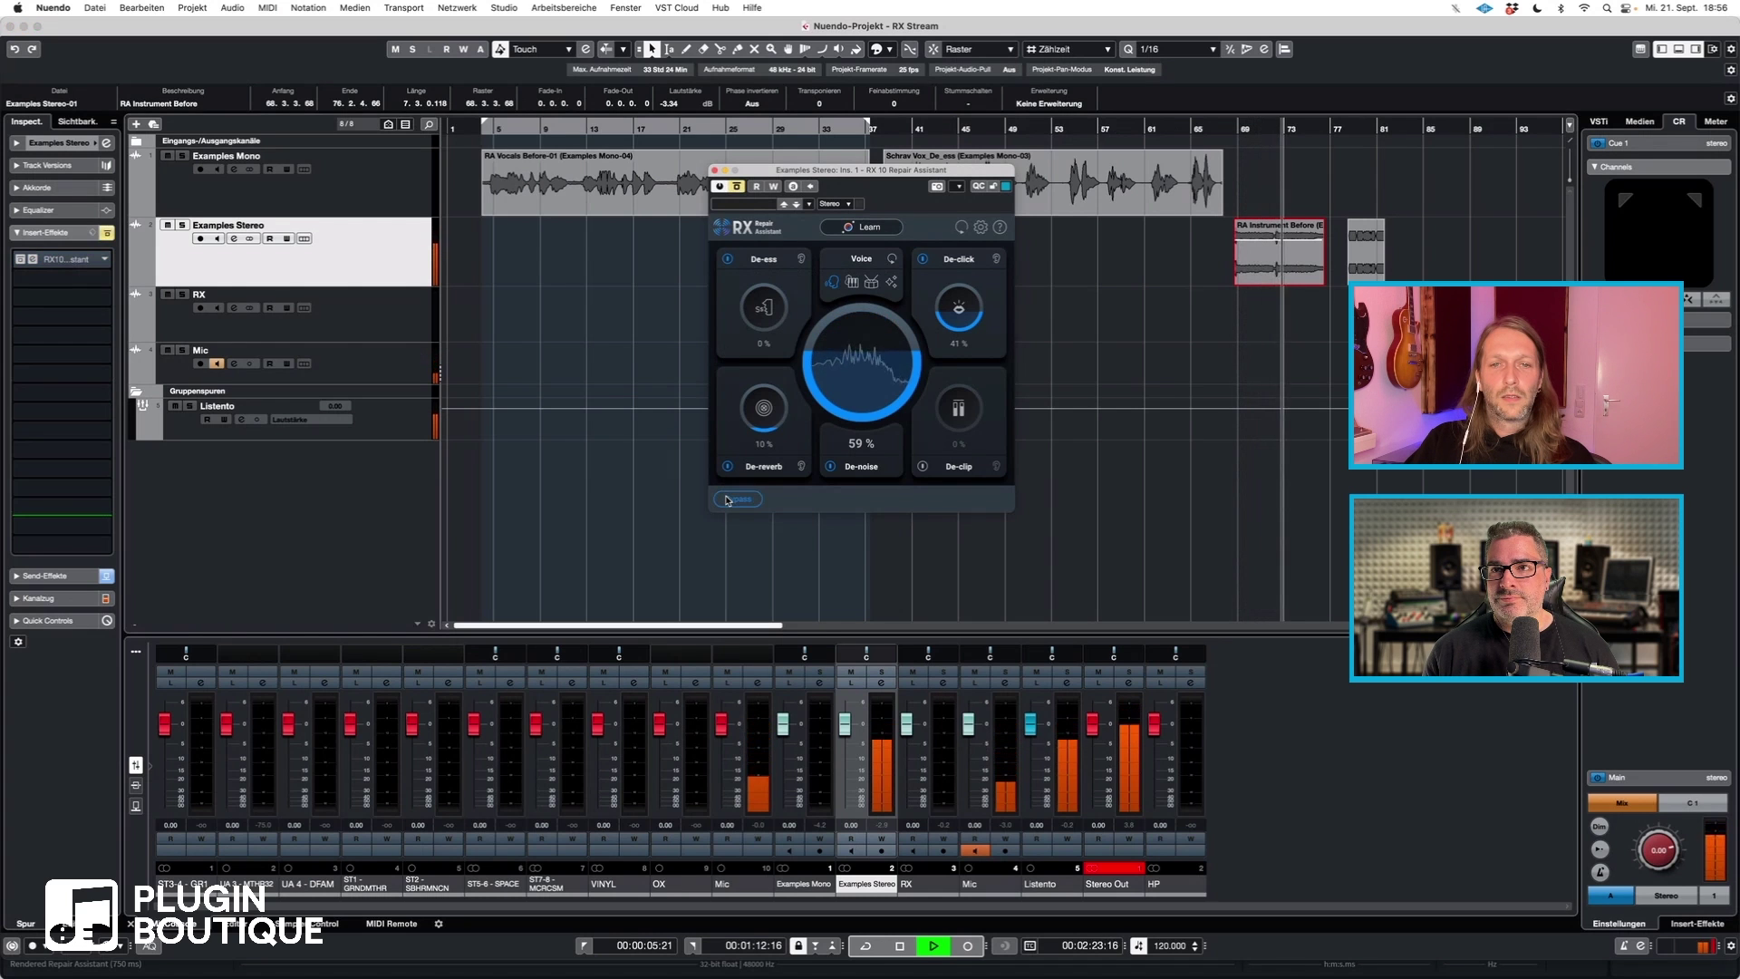
pyautogui.click(736, 500)
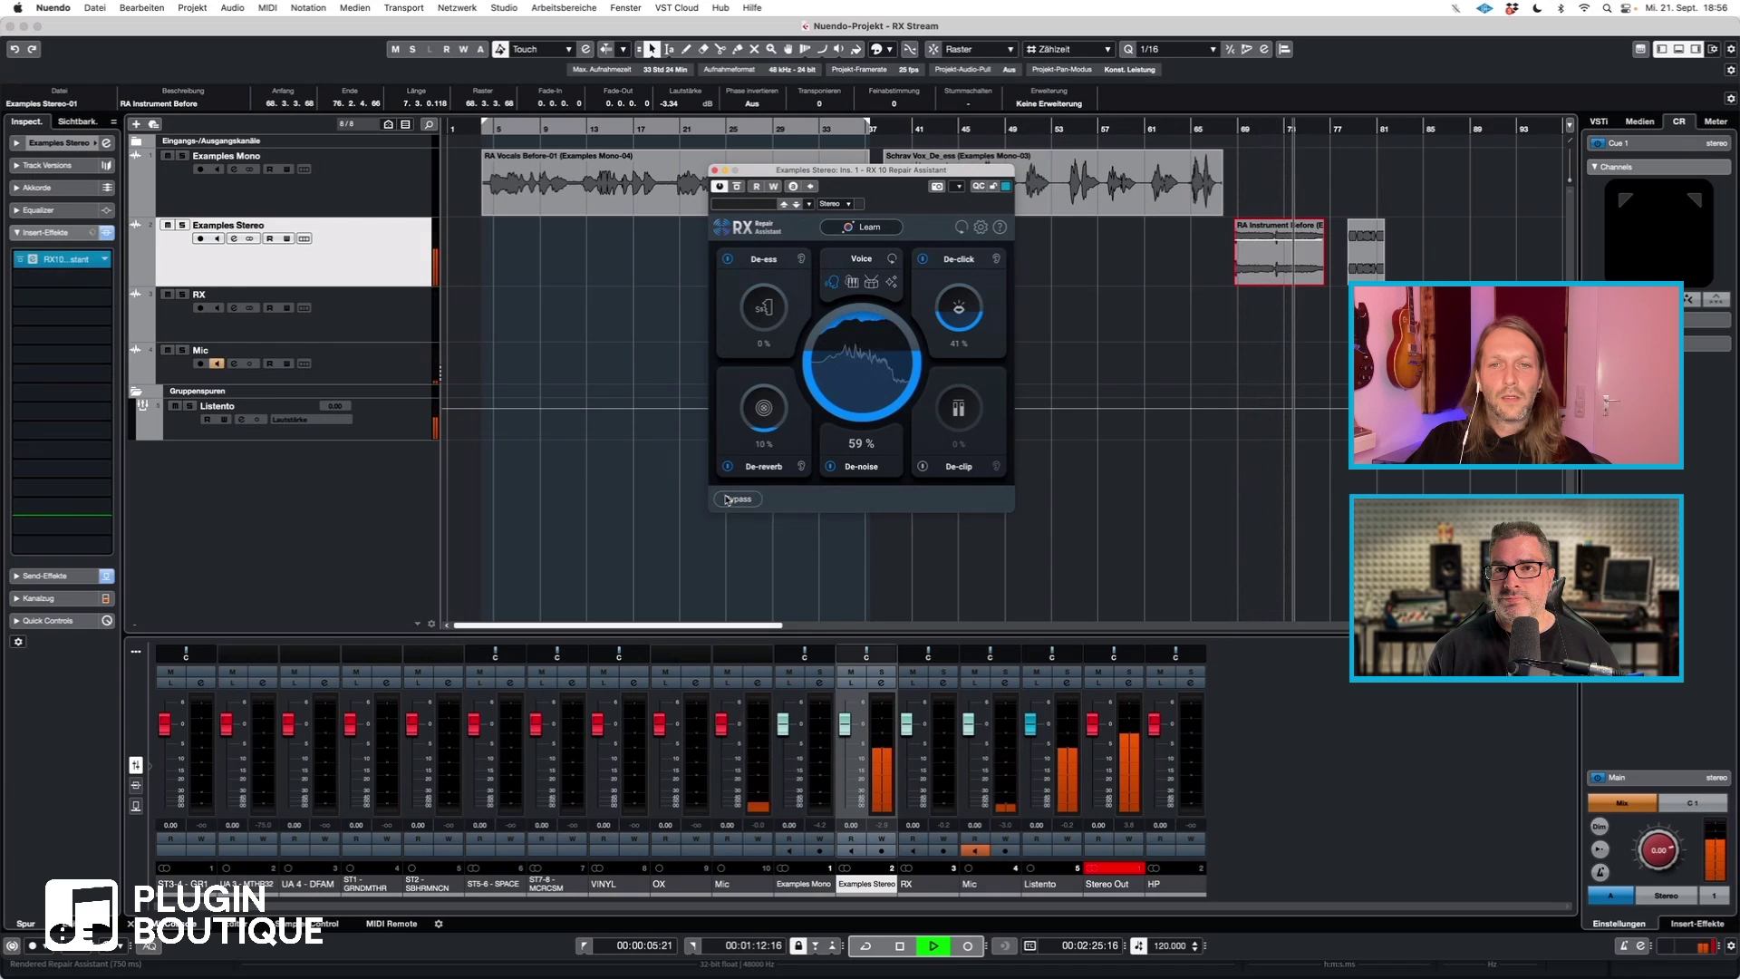
pyautogui.press('space')
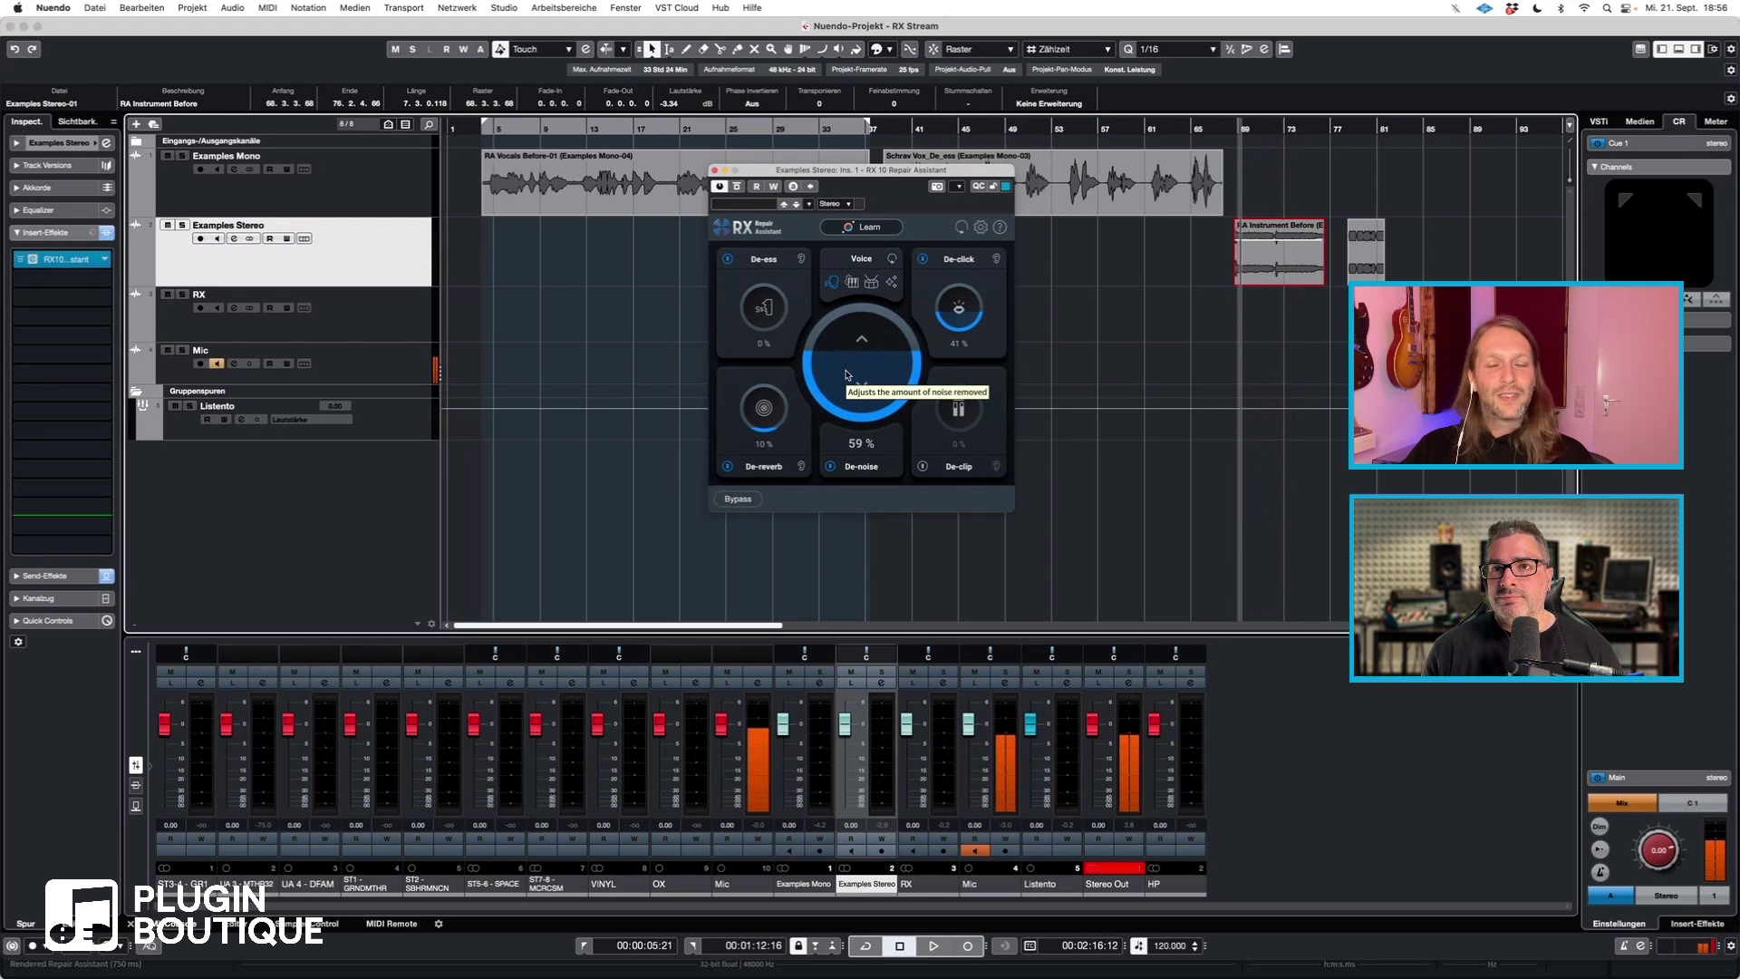
# Try Musical mode, return to Voice, and zoom the timeline toward bar 80
pyautogui.click(853, 283)
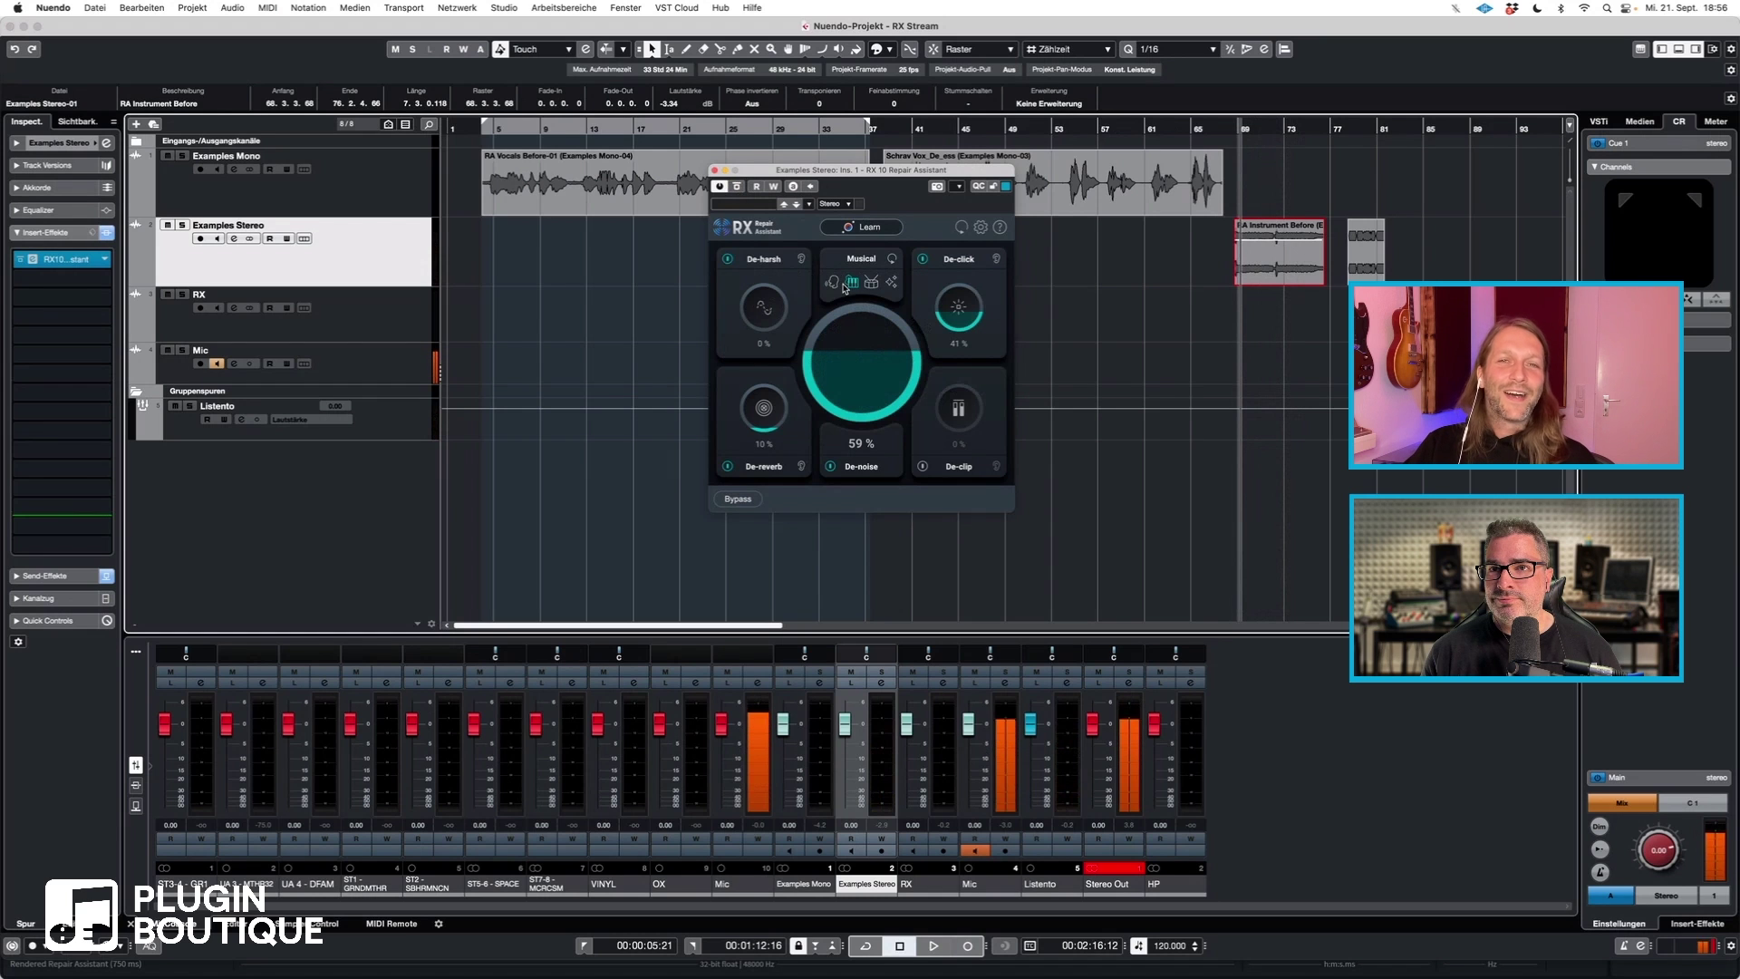
pyautogui.click(834, 283)
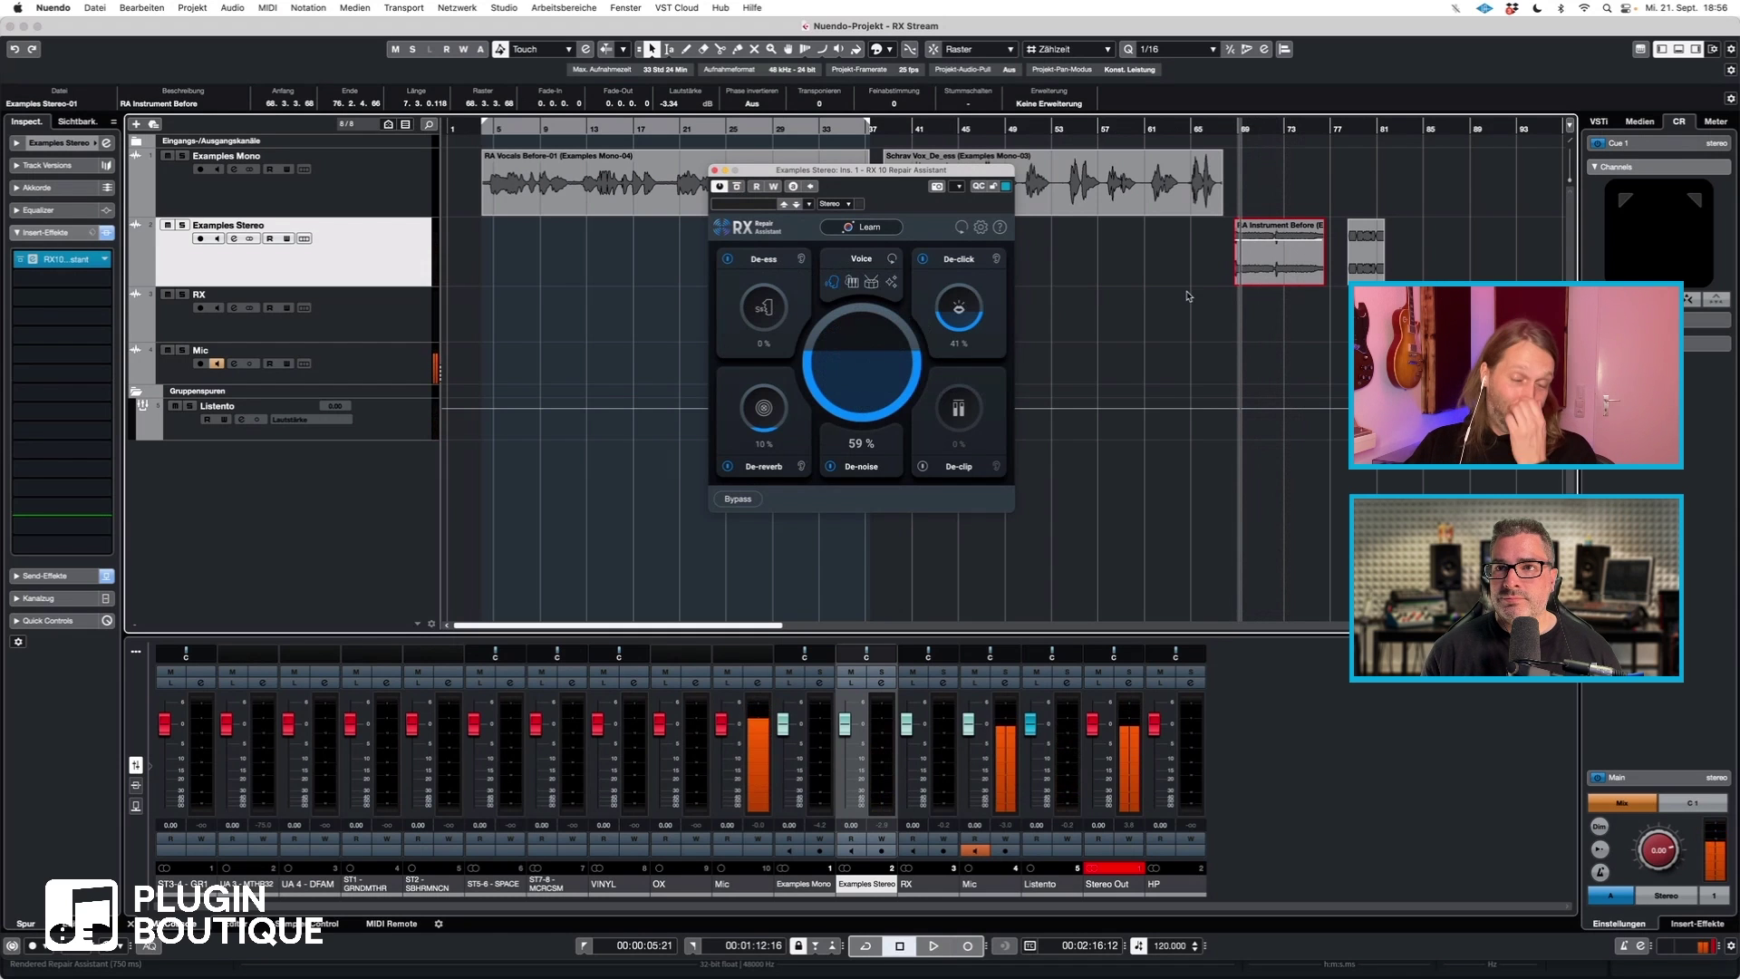
pyautogui.moveTo(1368, 133); pyautogui.dragTo(1365, 230)
# Audition the raw Declip interview clip from just before it with RX bypassed
pyautogui.click(1307, 241)
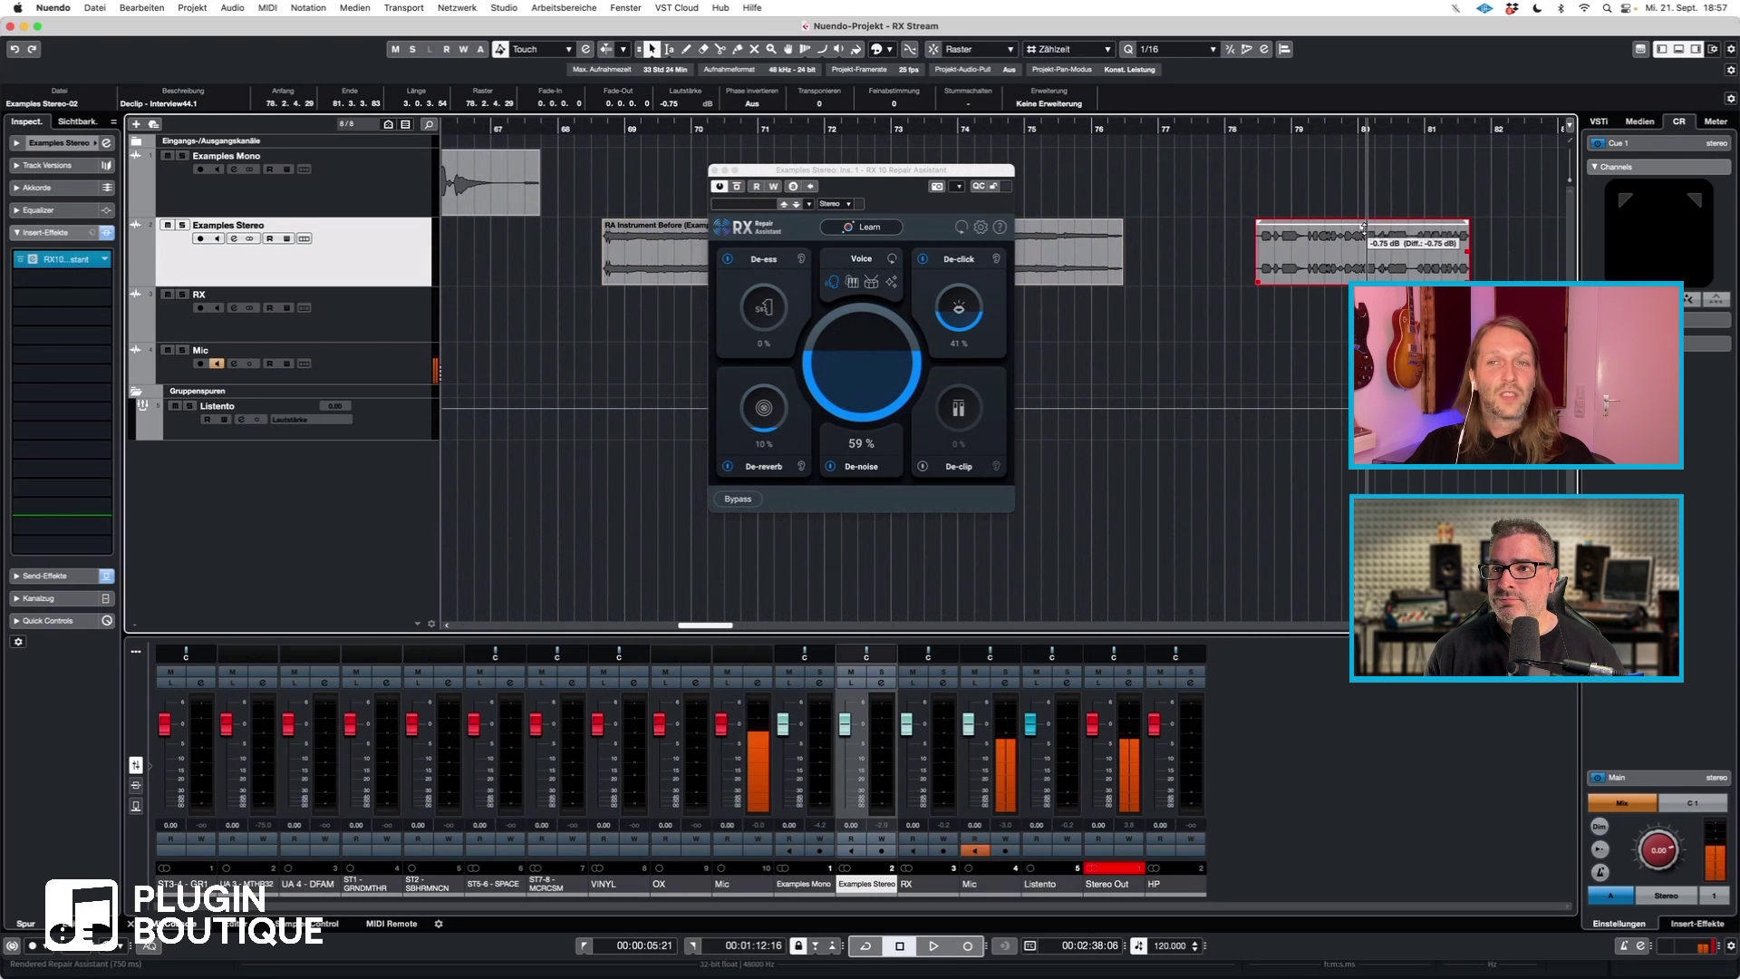
pyautogui.click(1253, 131)
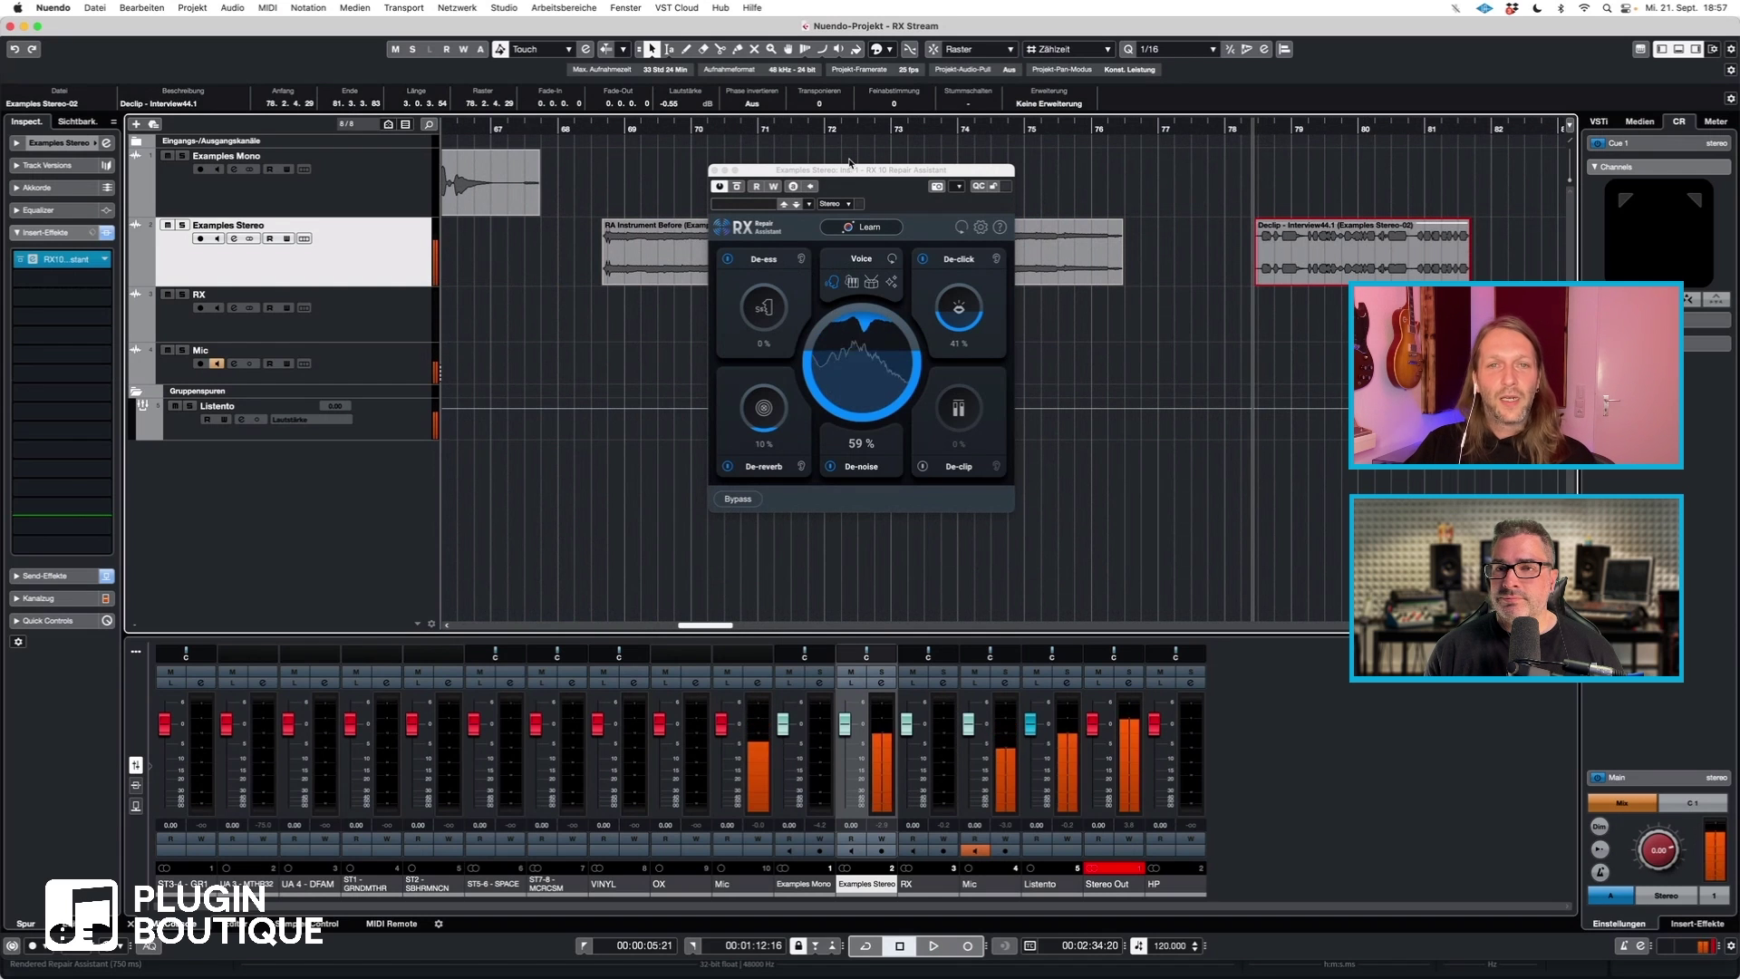
pyautogui.click(734, 187)
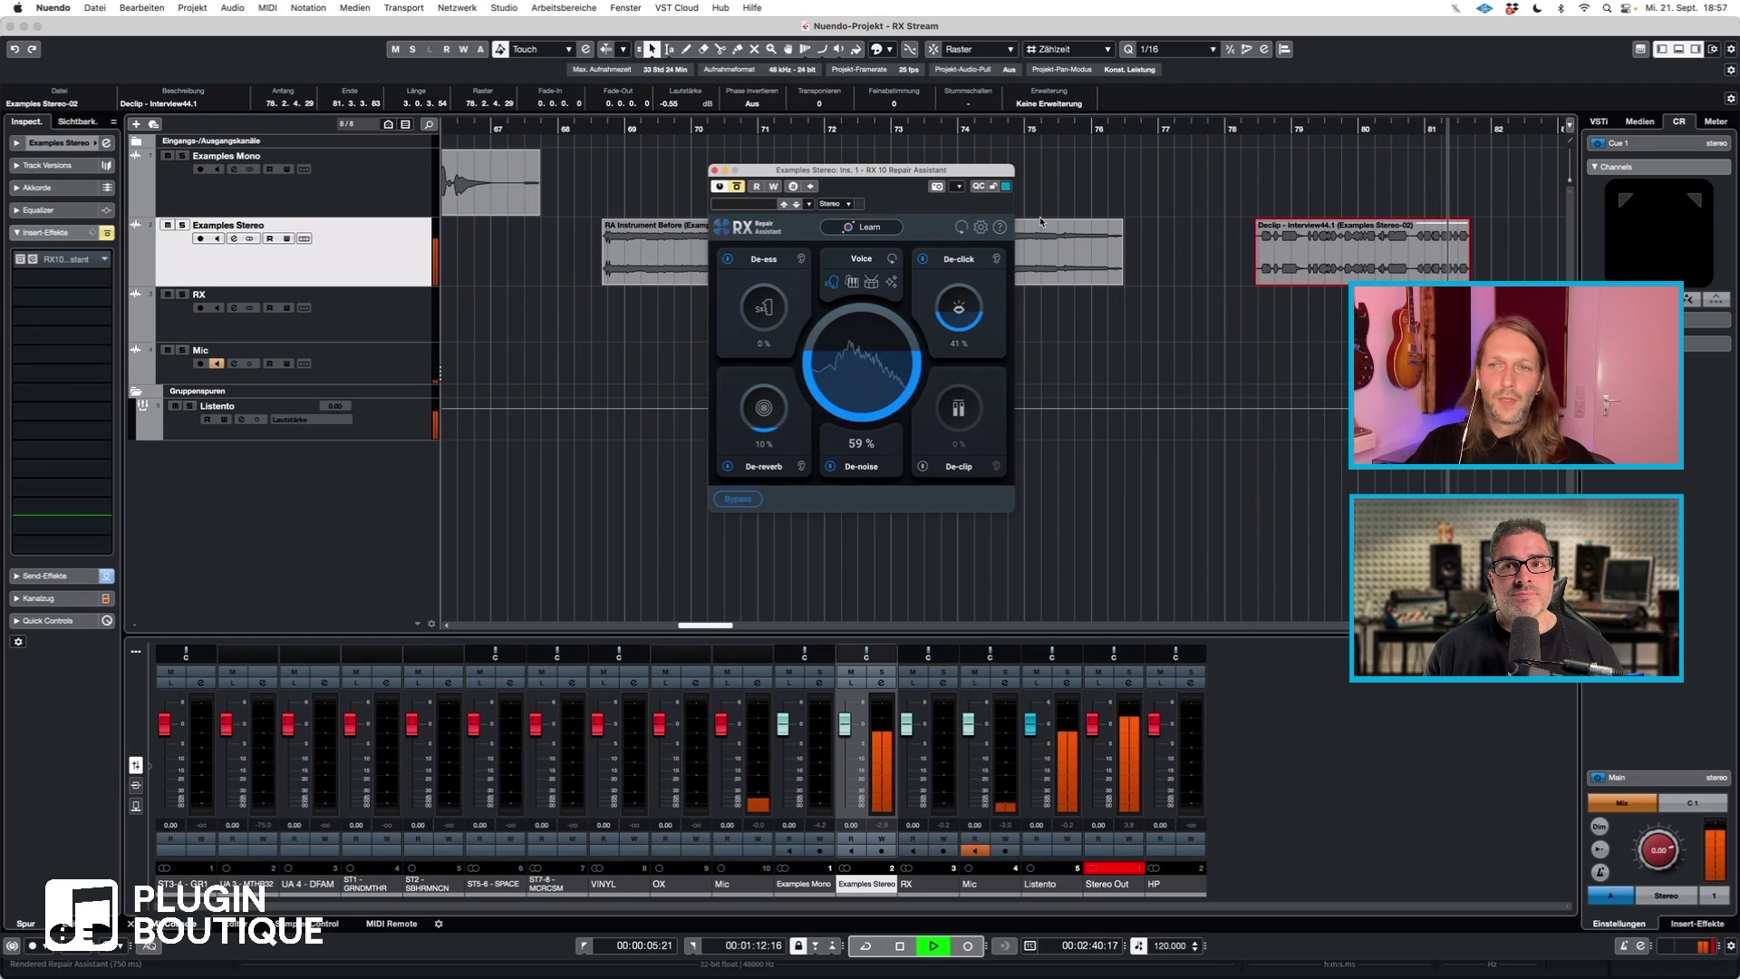
pyautogui.press('space')
# Set the locators around the Declip interview clip and bring the RX window forward
pyautogui.click(1300, 234)
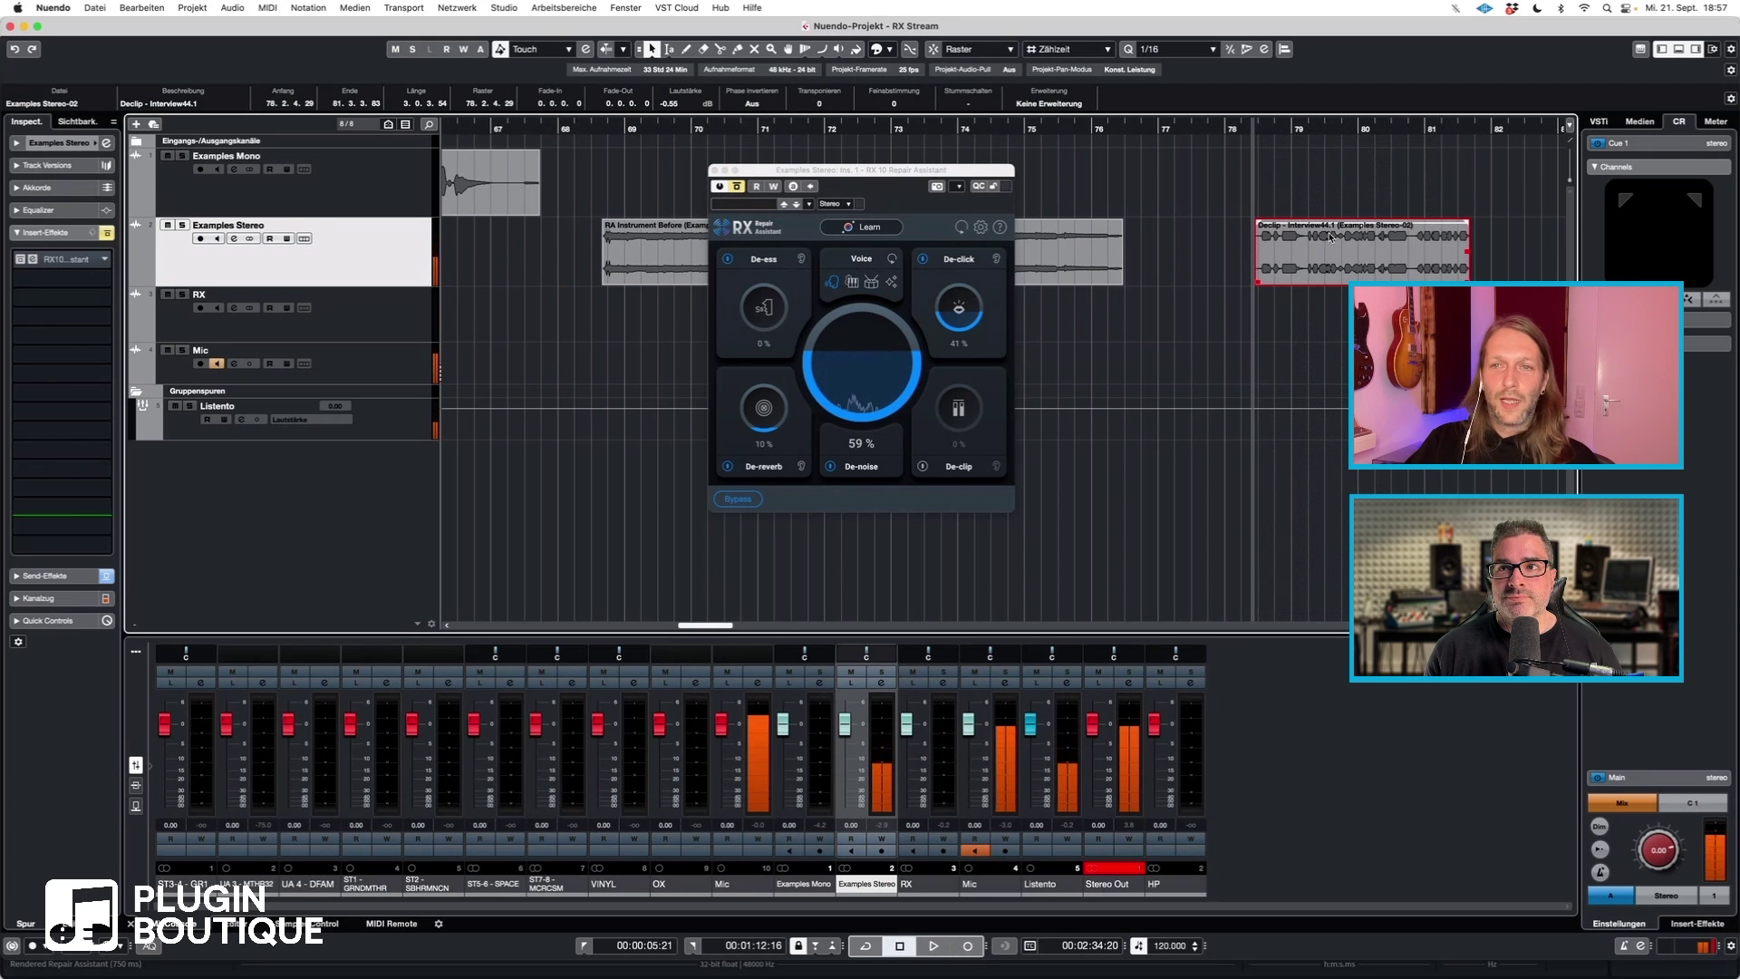
pyautogui.press('p')
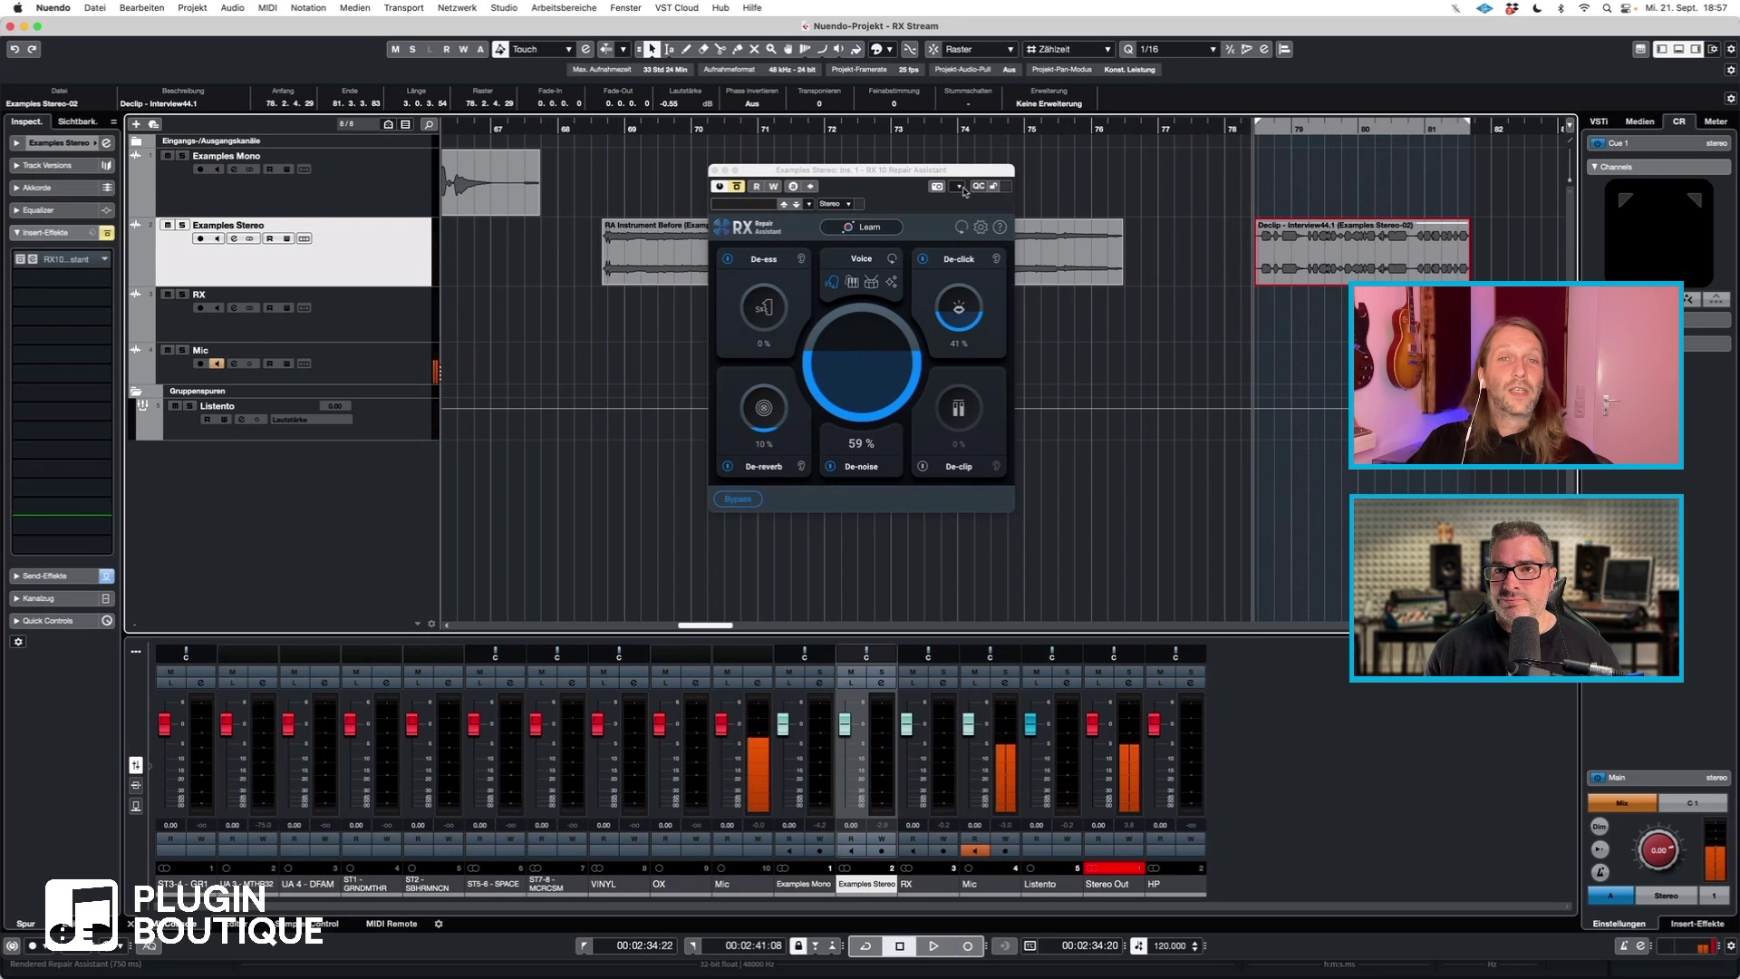
pyautogui.click(835, 226)
# Have RX learn the looping interview clip, suggesting De-noise 30 %, De-click 62 %, De-clip 19 %
pyautogui.click(835, 227)
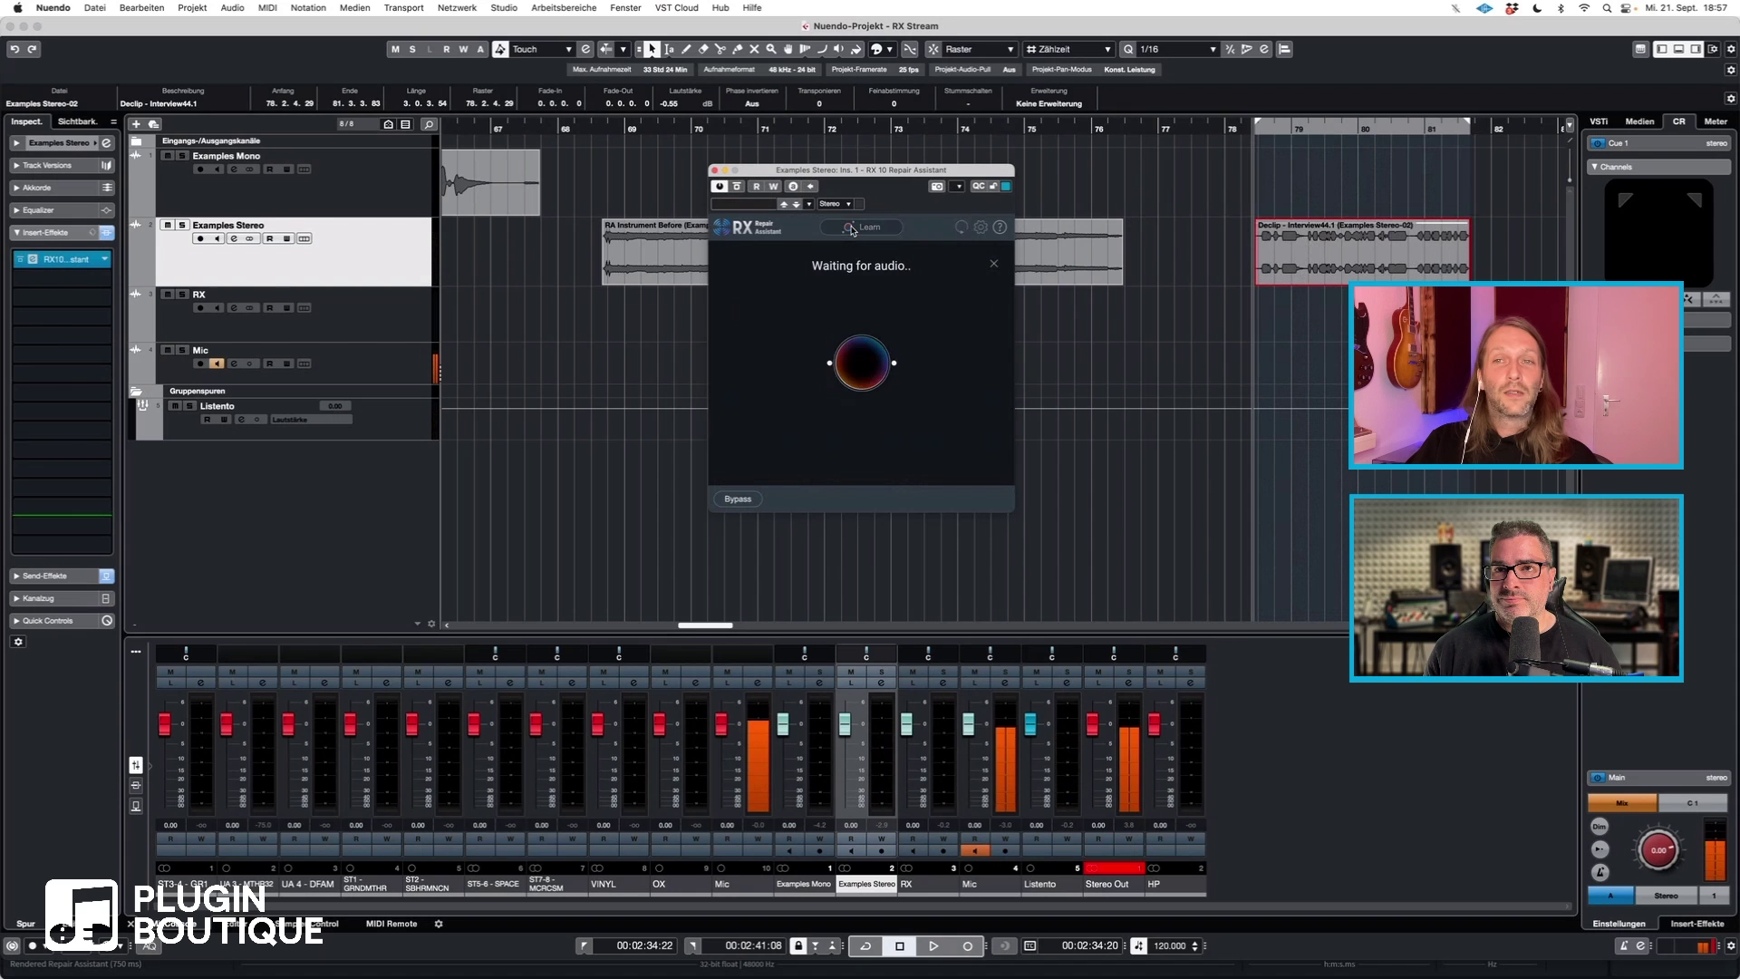
pyautogui.press('space')
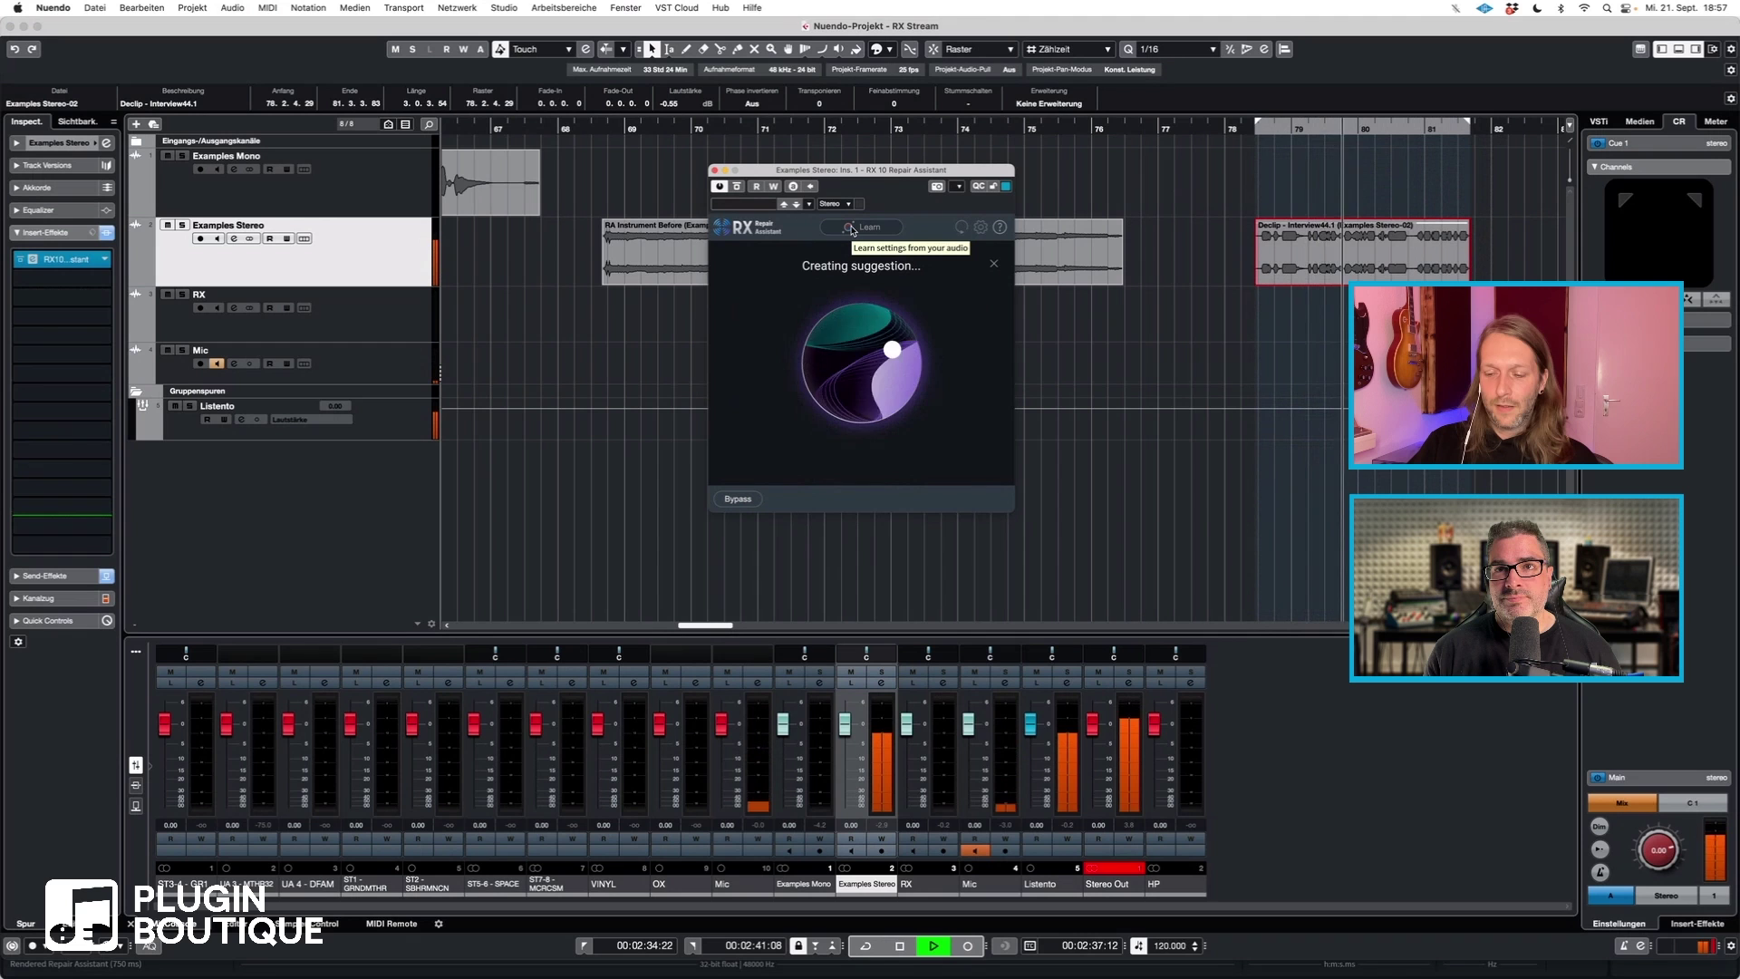
pyautogui.press('KP_Divide')
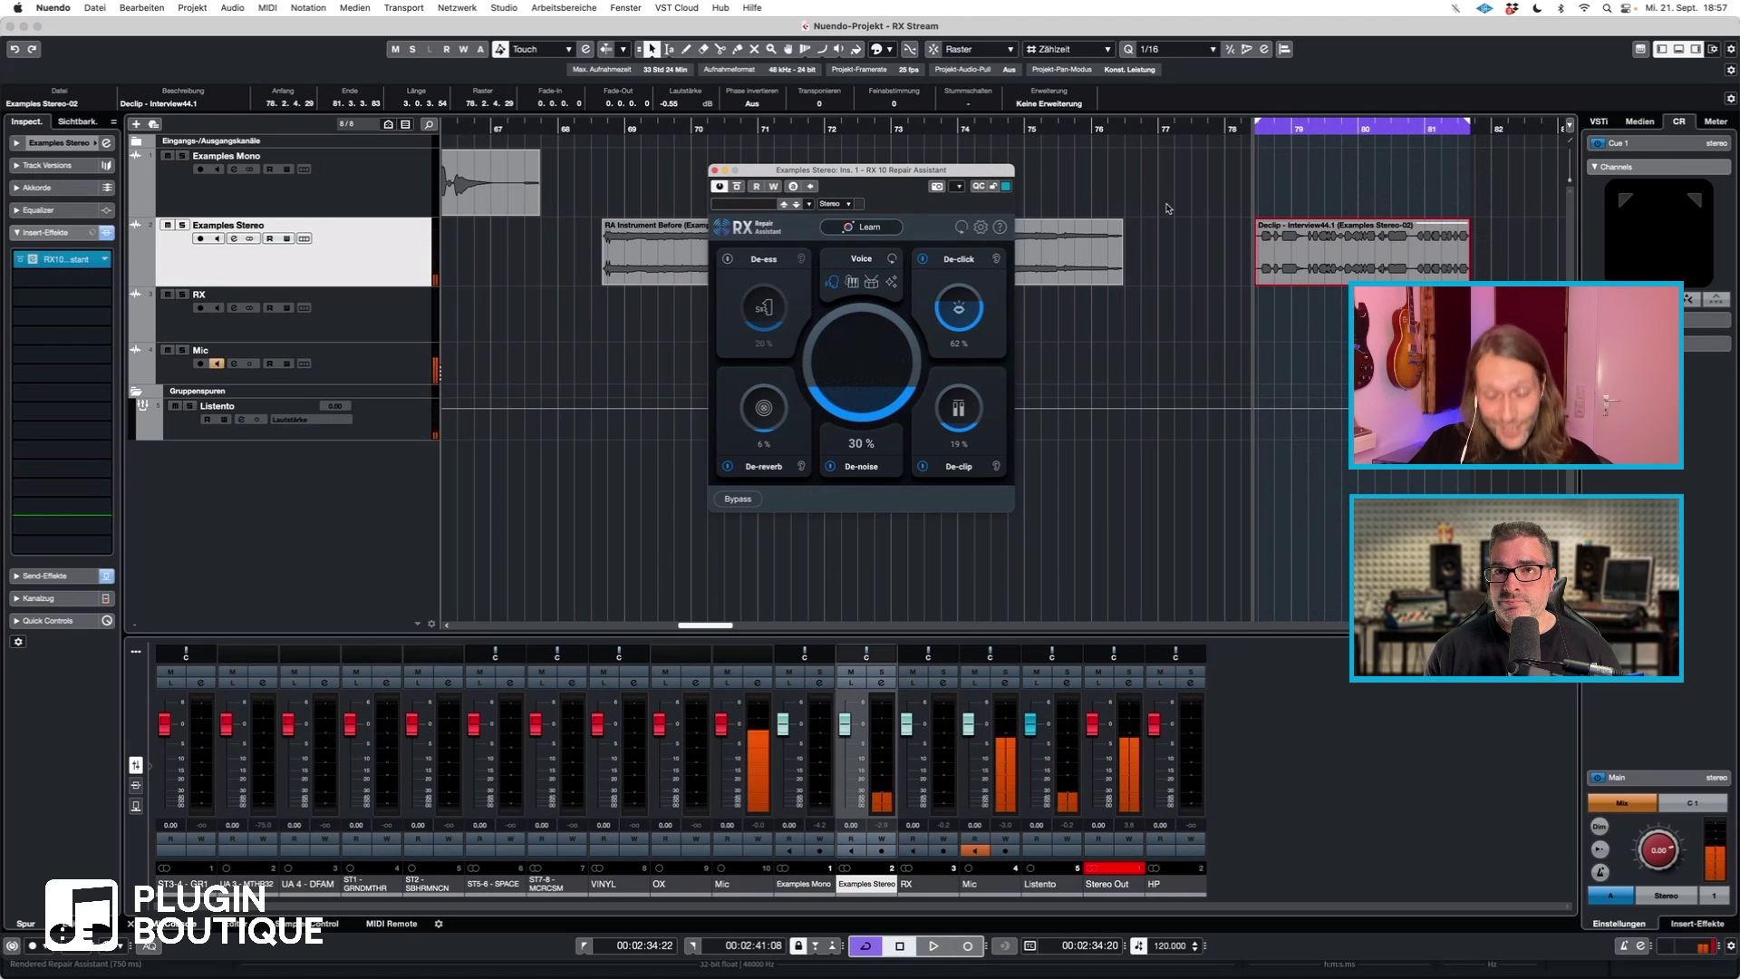
pyautogui.press('space')
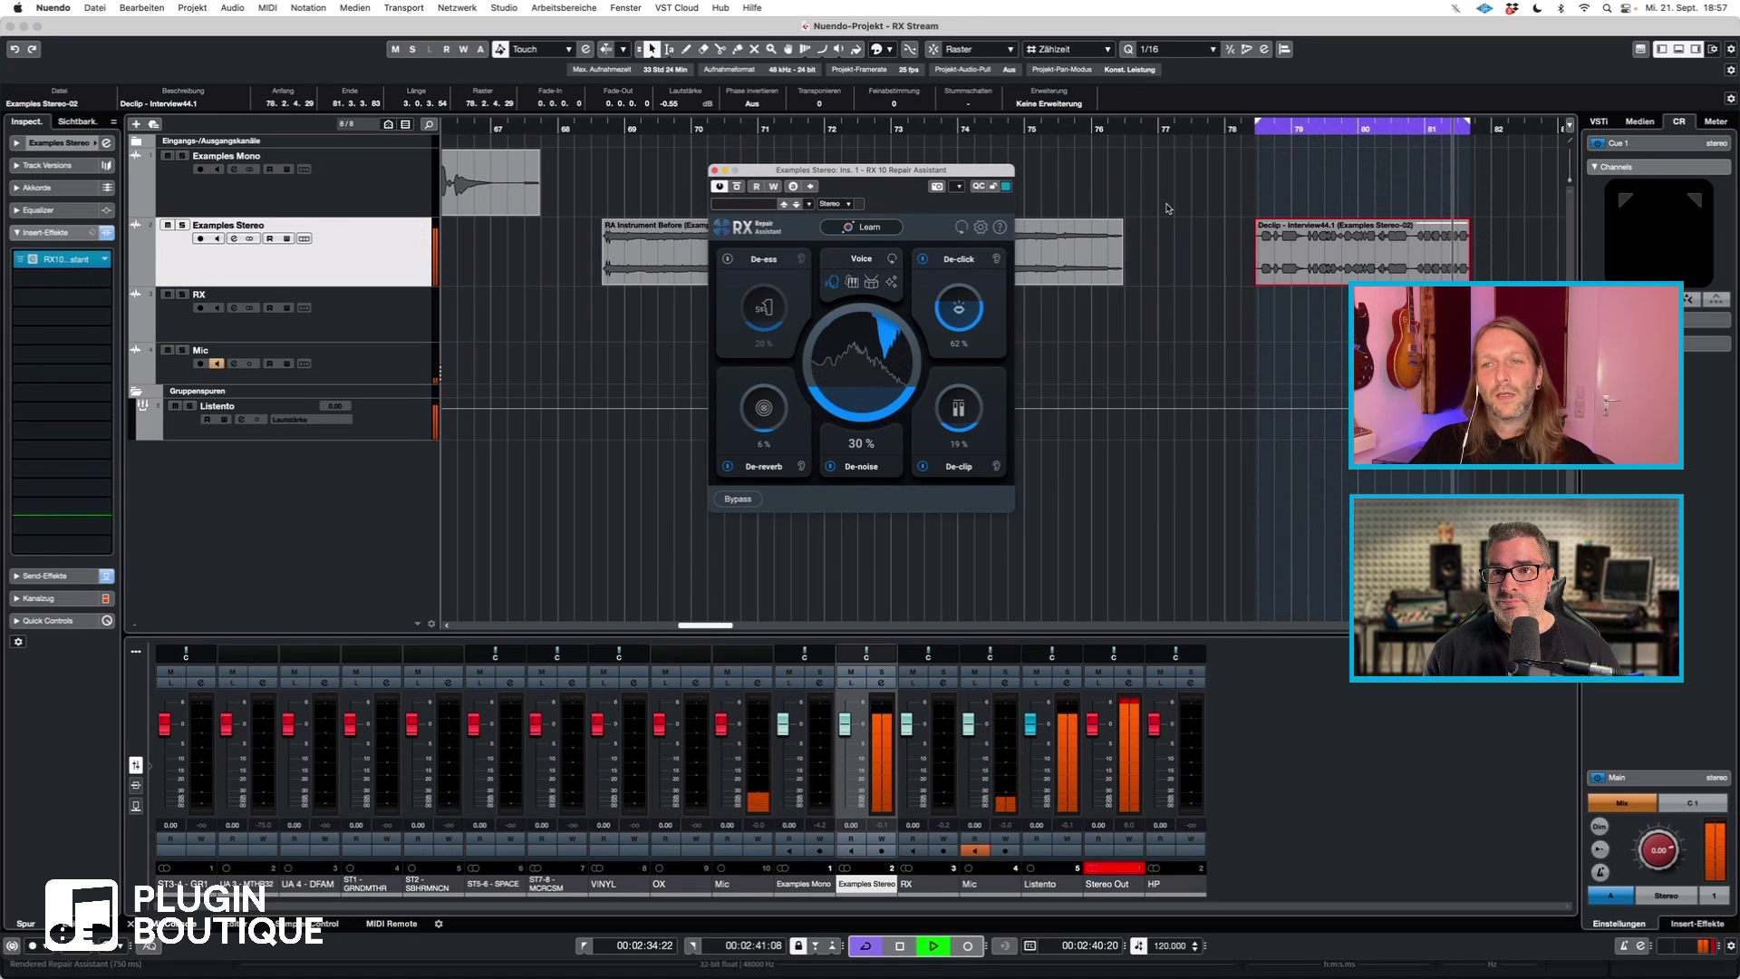
pyautogui.press('space')
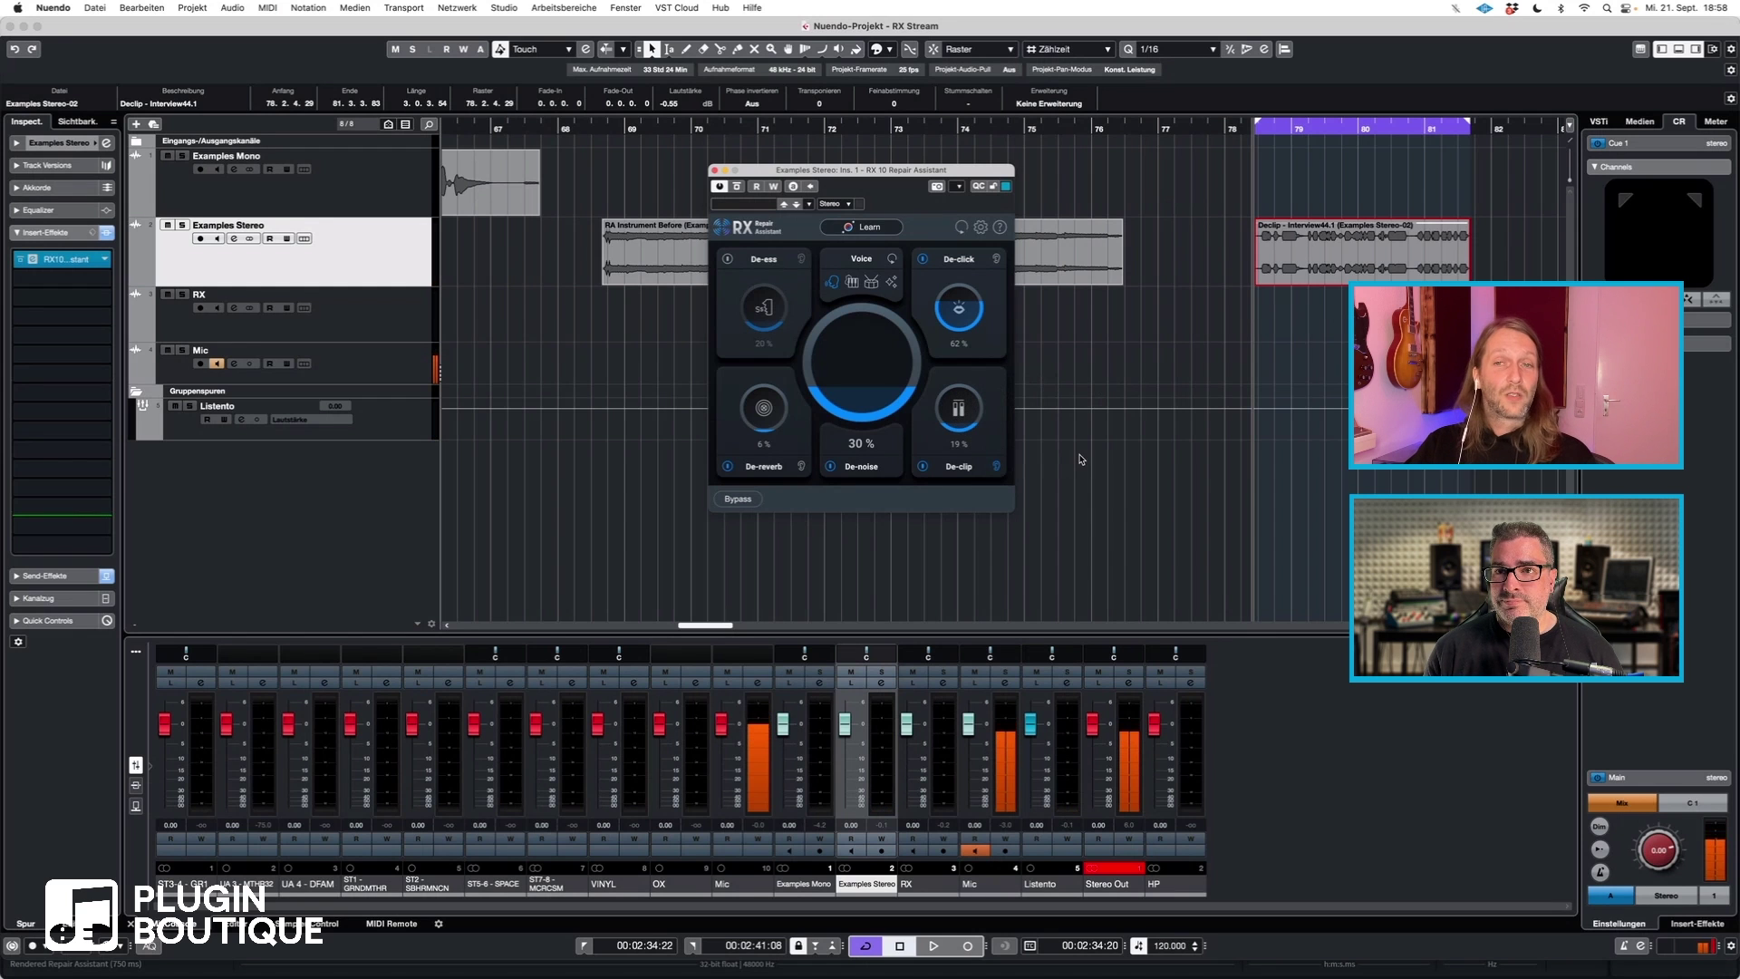
pyautogui.press('space')
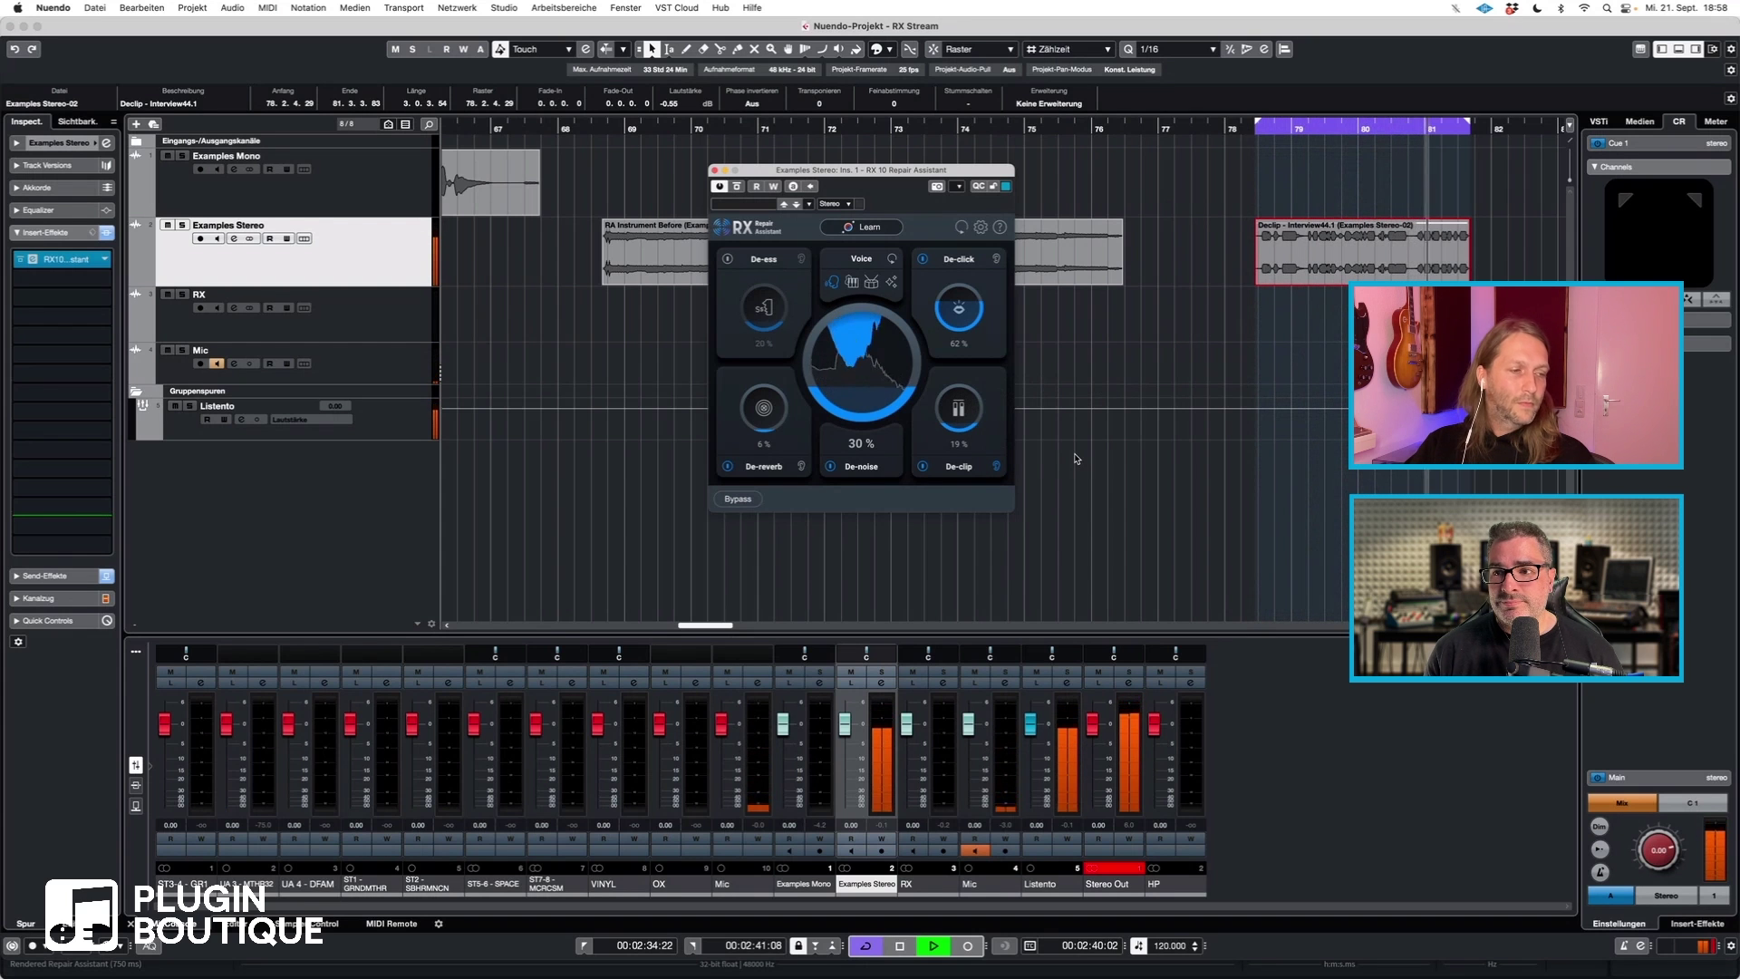
pyautogui.press('space')
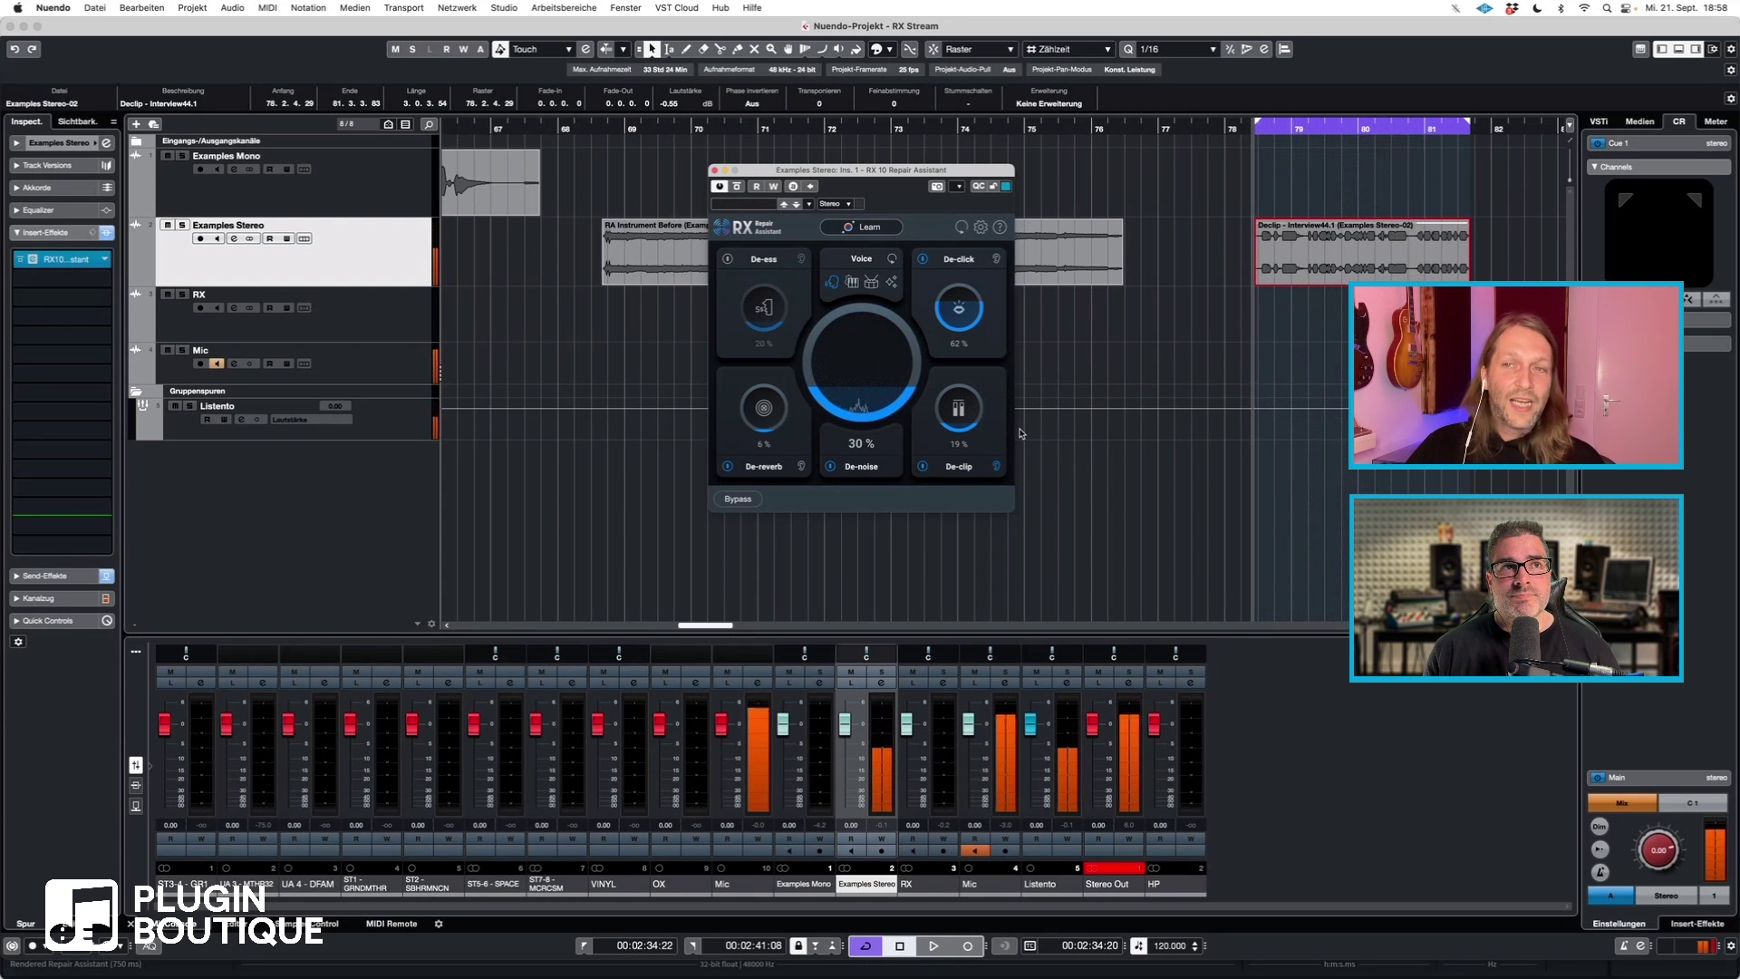